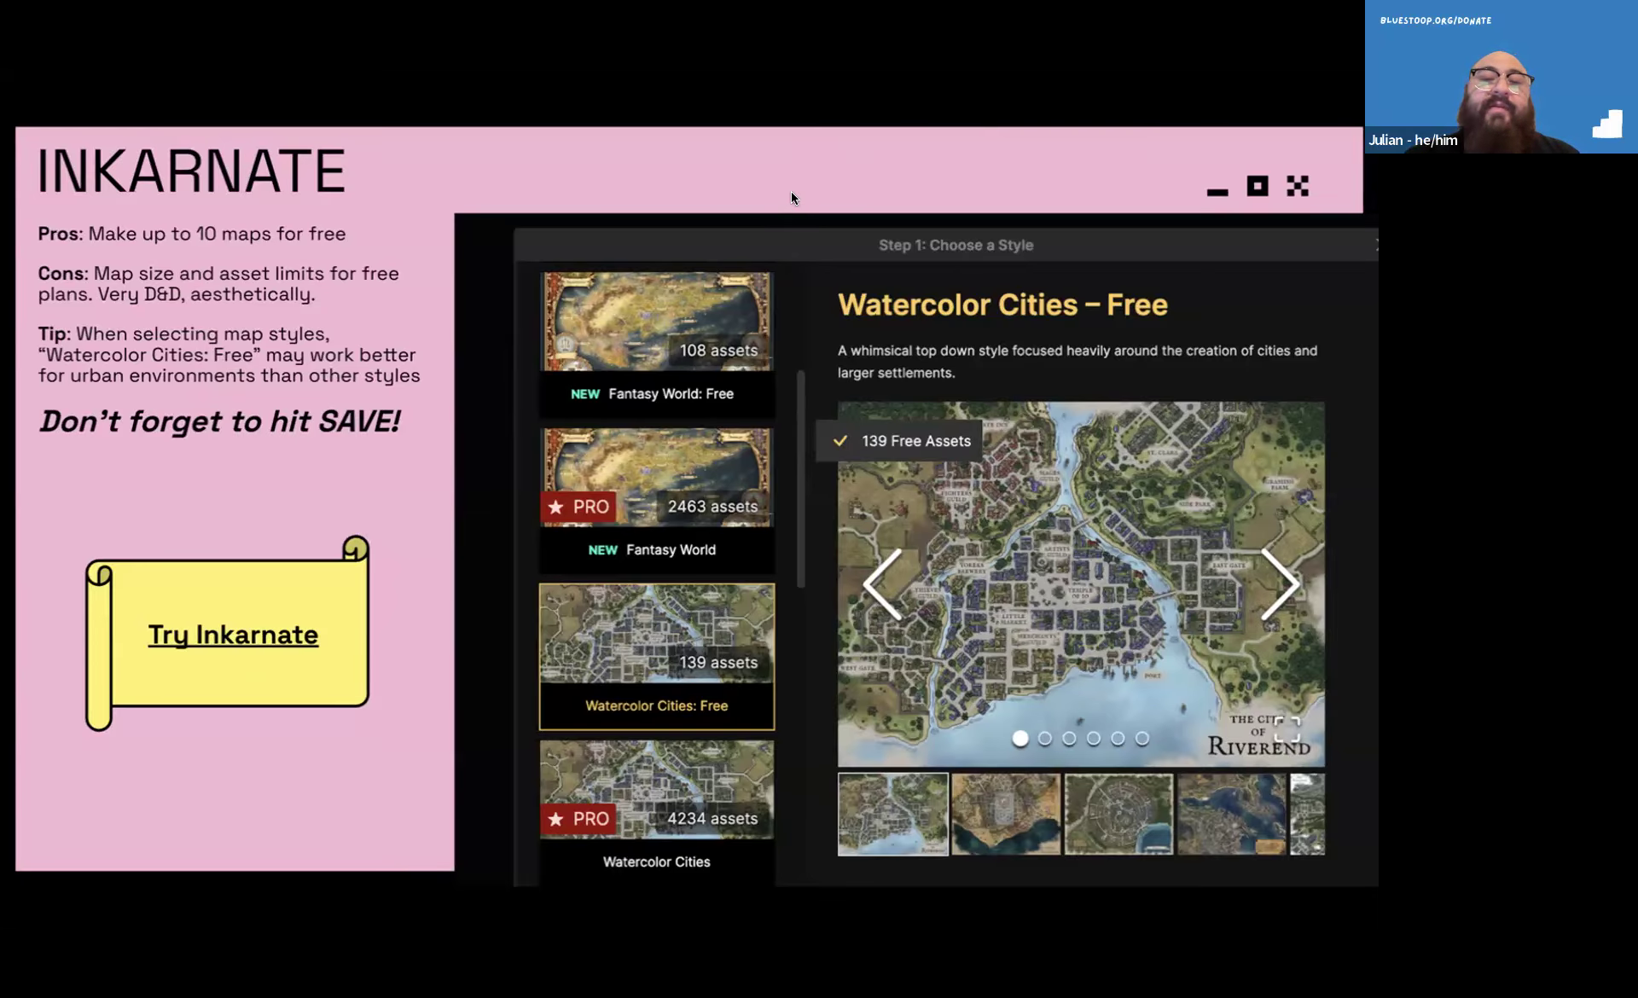
Advance through the Inkarnate slides, exit the slideshow and go back to slide 26 with the city map
key("Right")
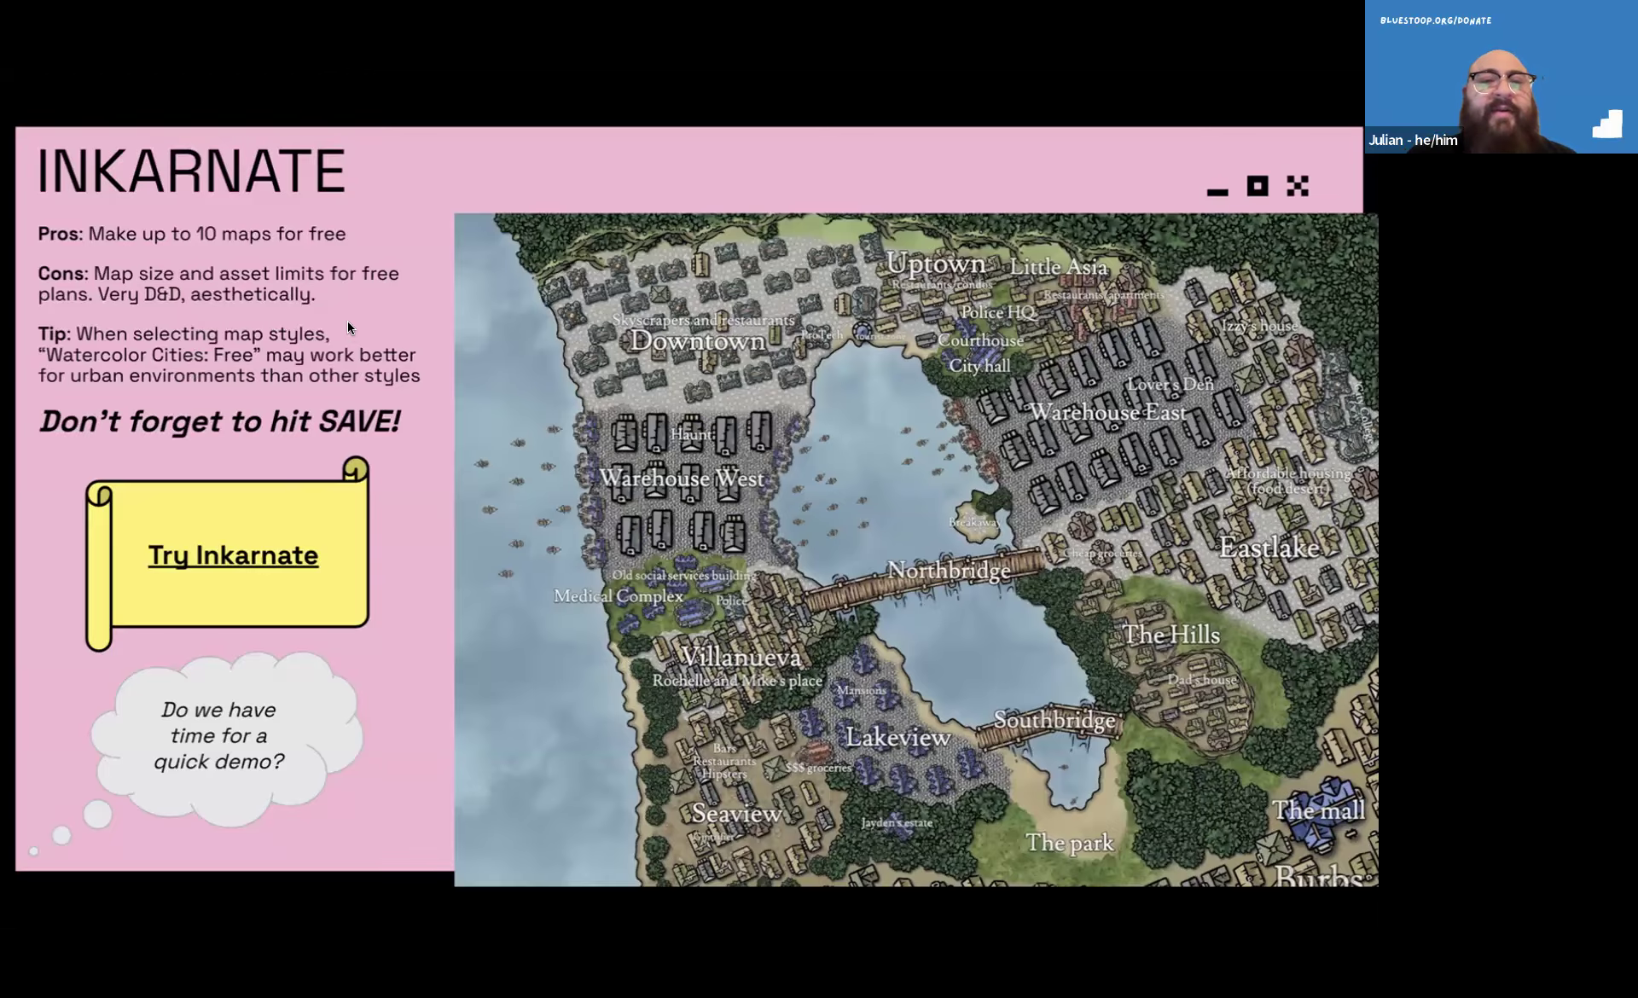
key("Right")
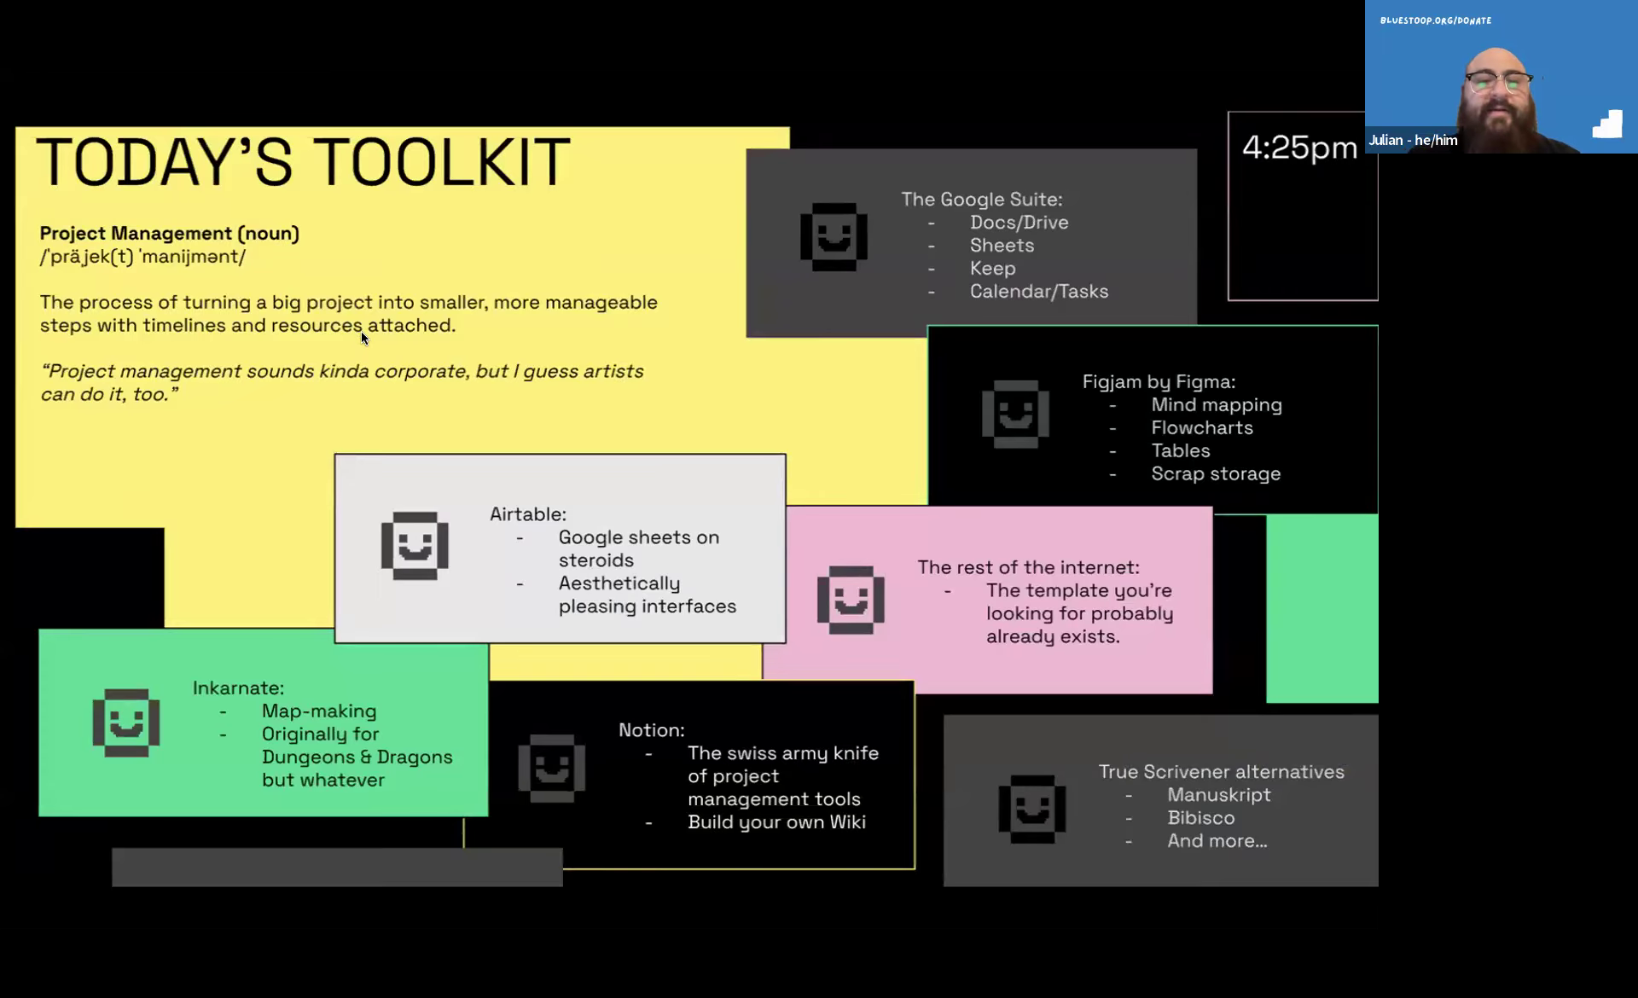
key("Escape")
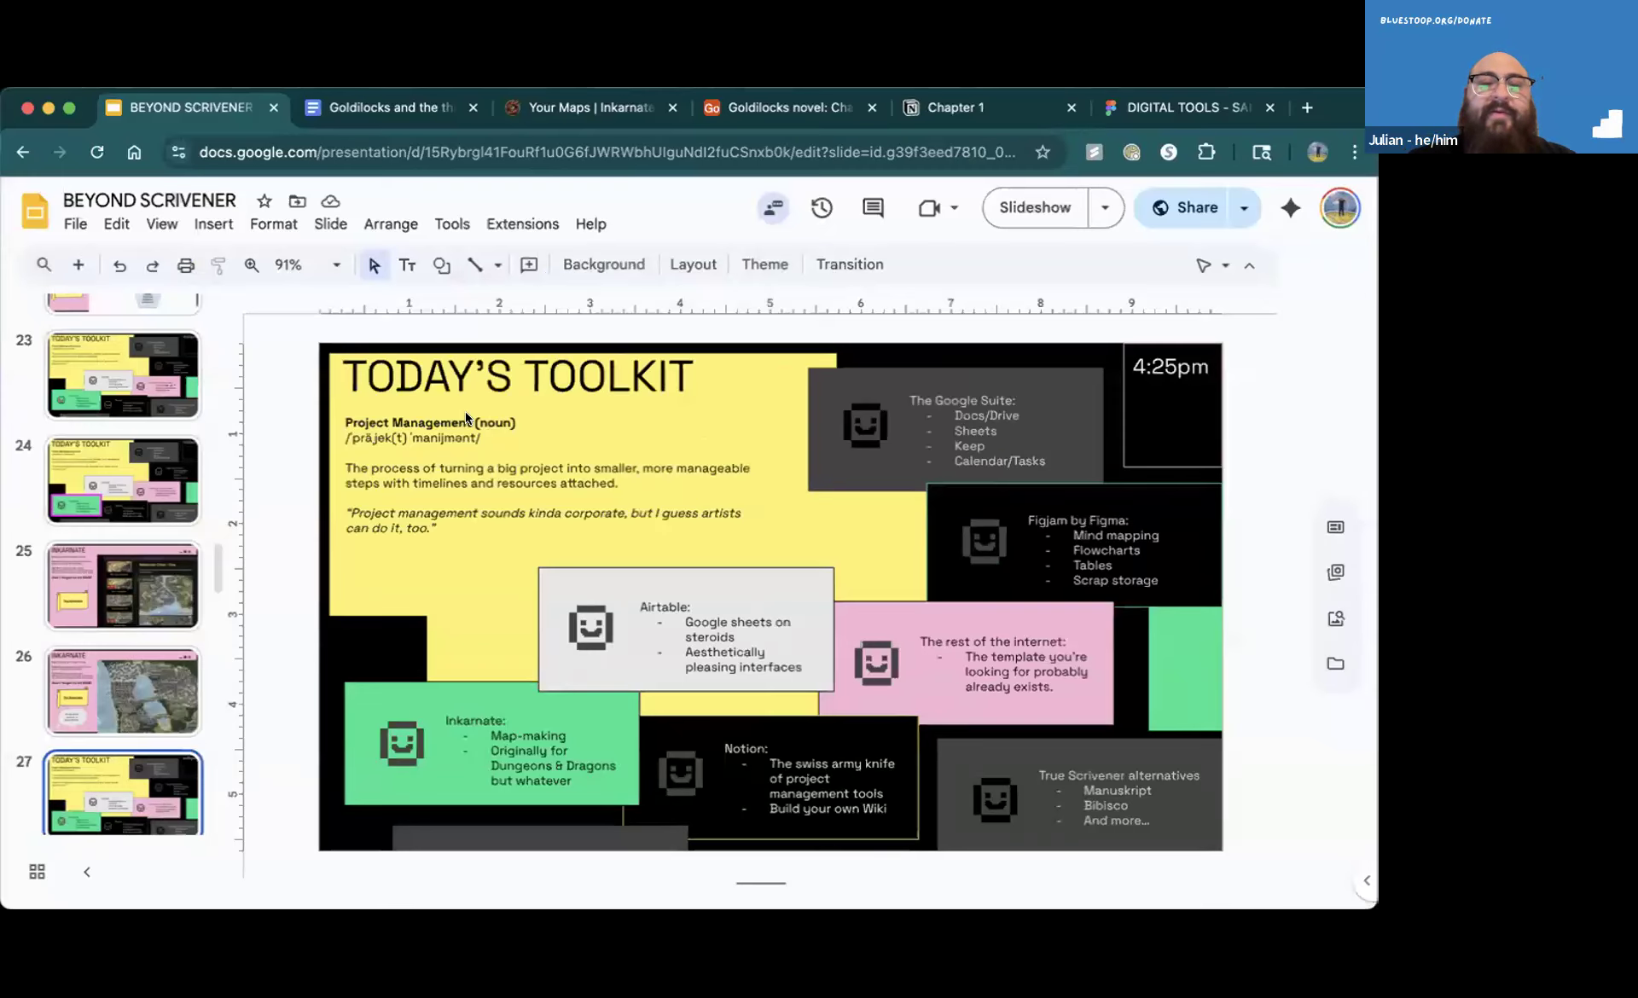
key("Down")
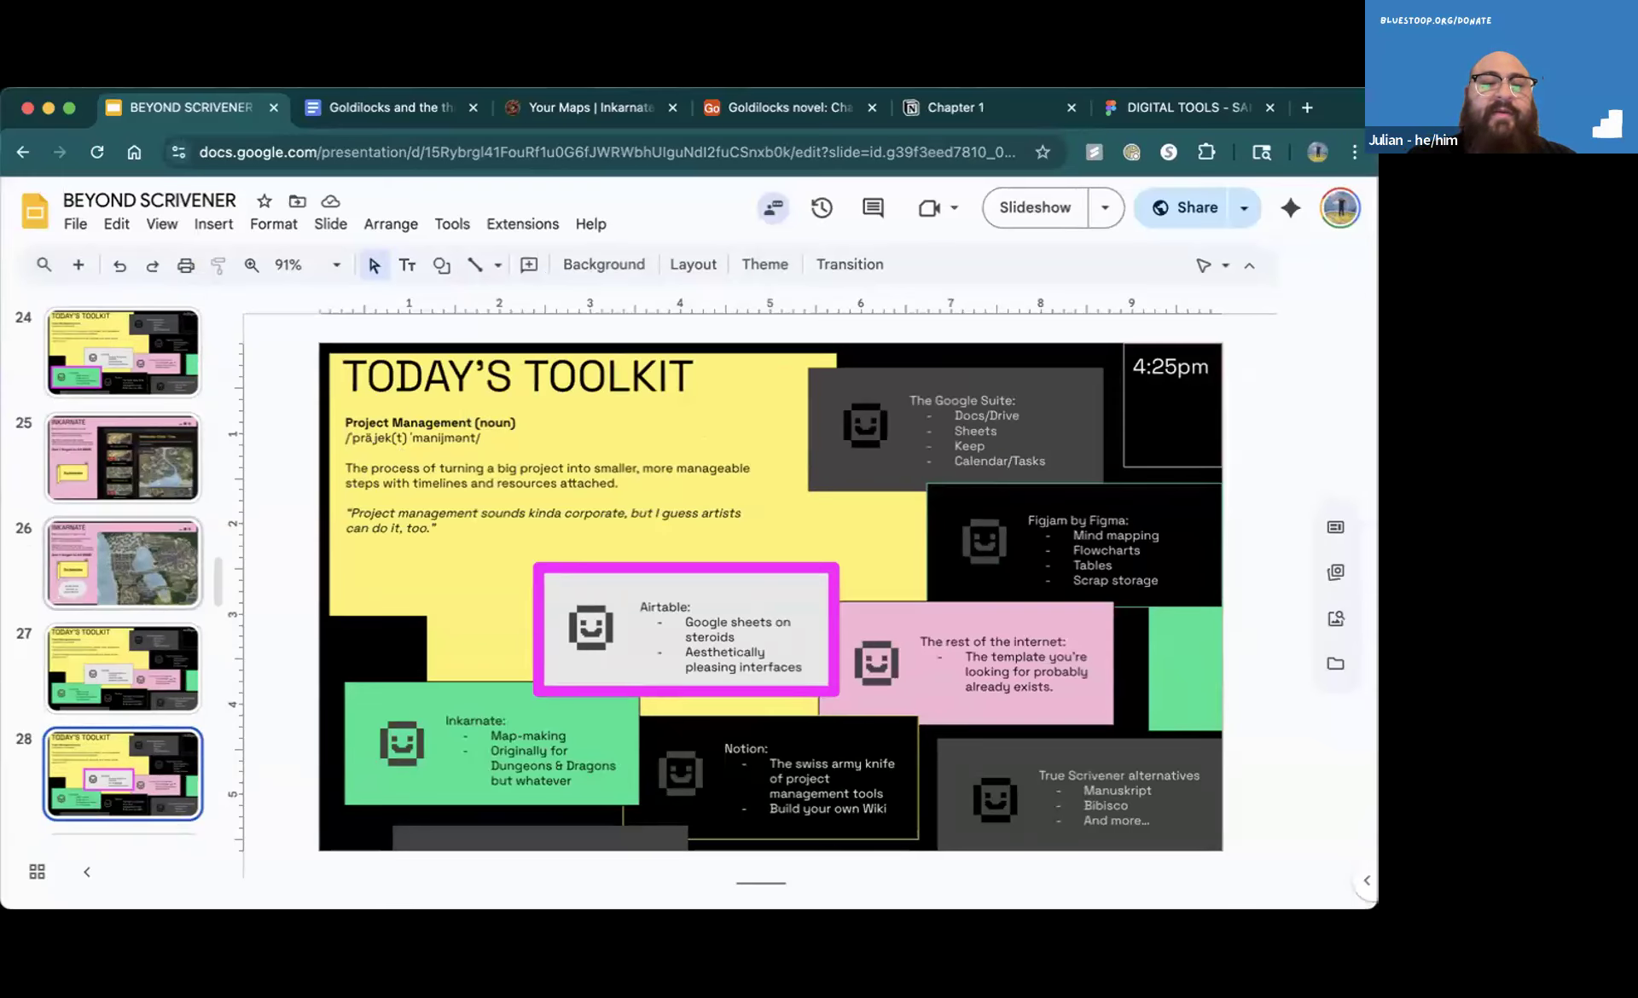
key("Down")
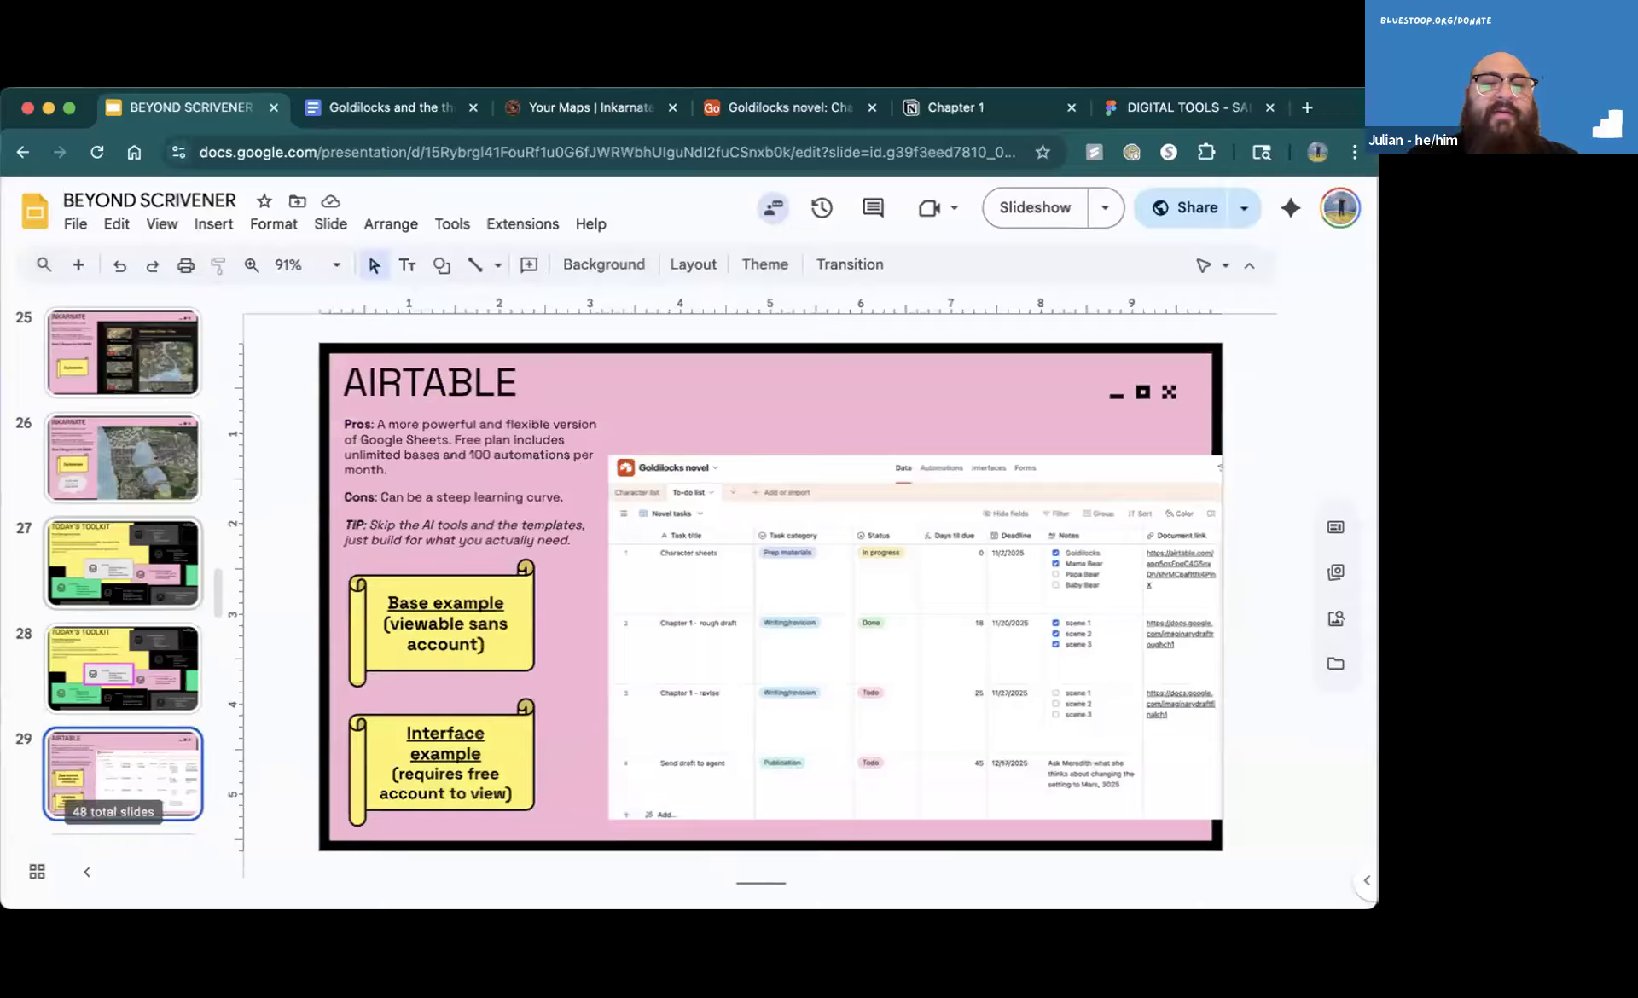
left_click(106, 473)
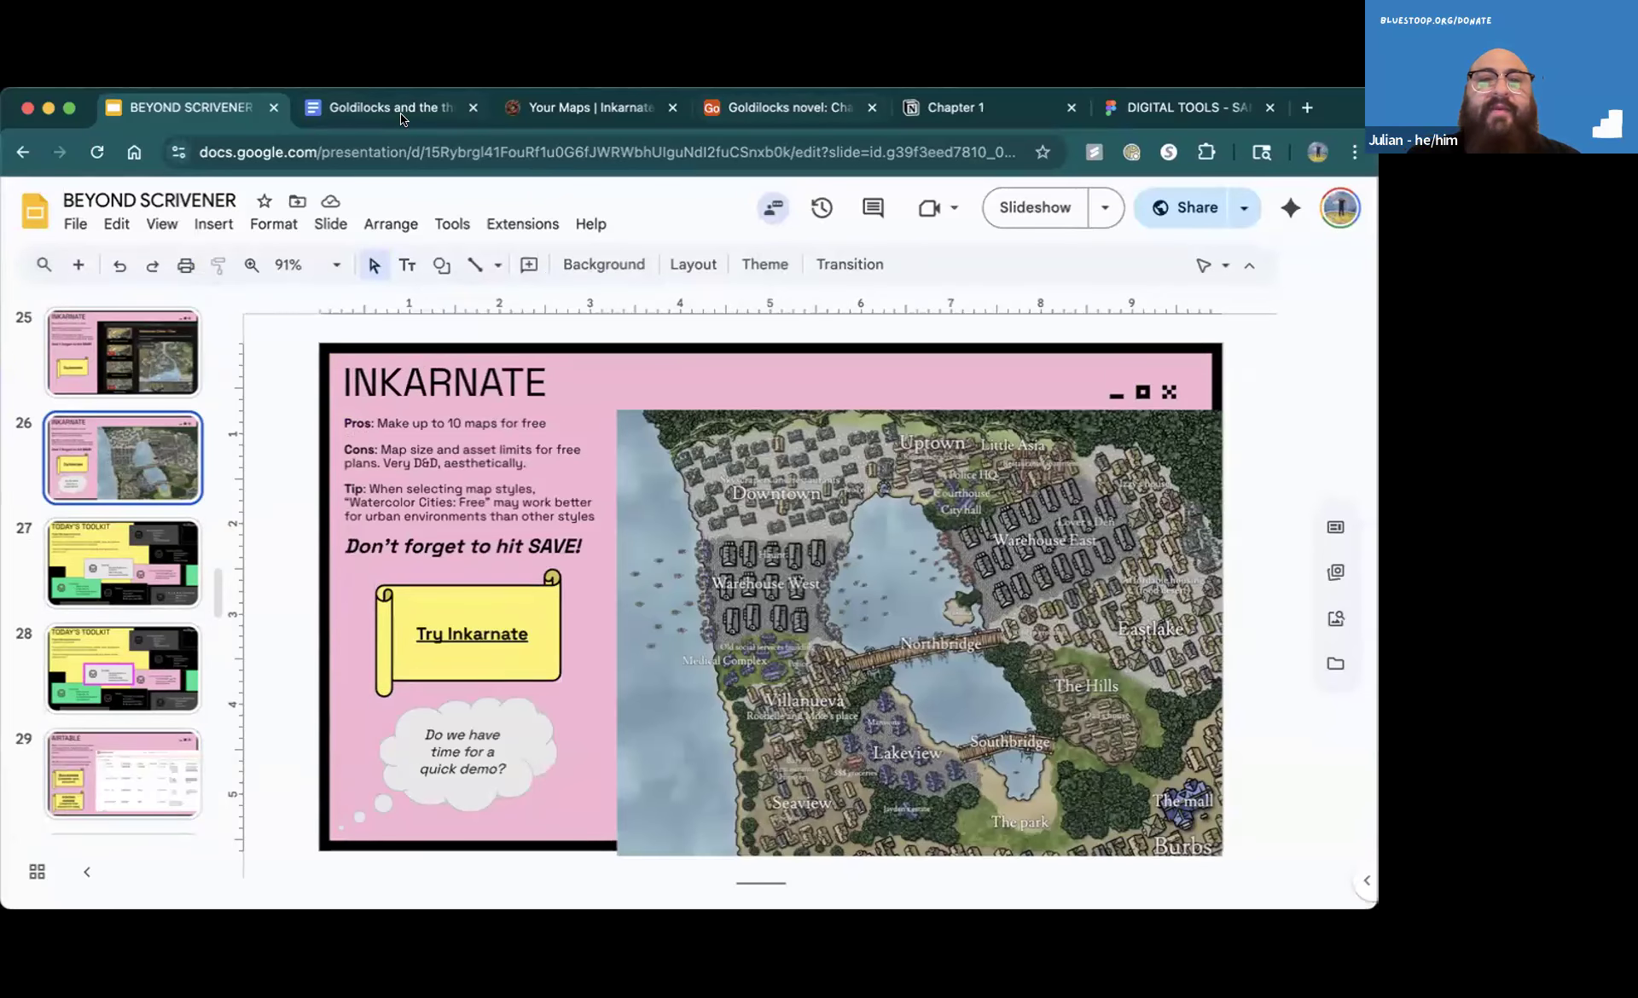
Switch to Inkarnate and open the "Goldilocks' woods" map for editing
left_click(533, 108)
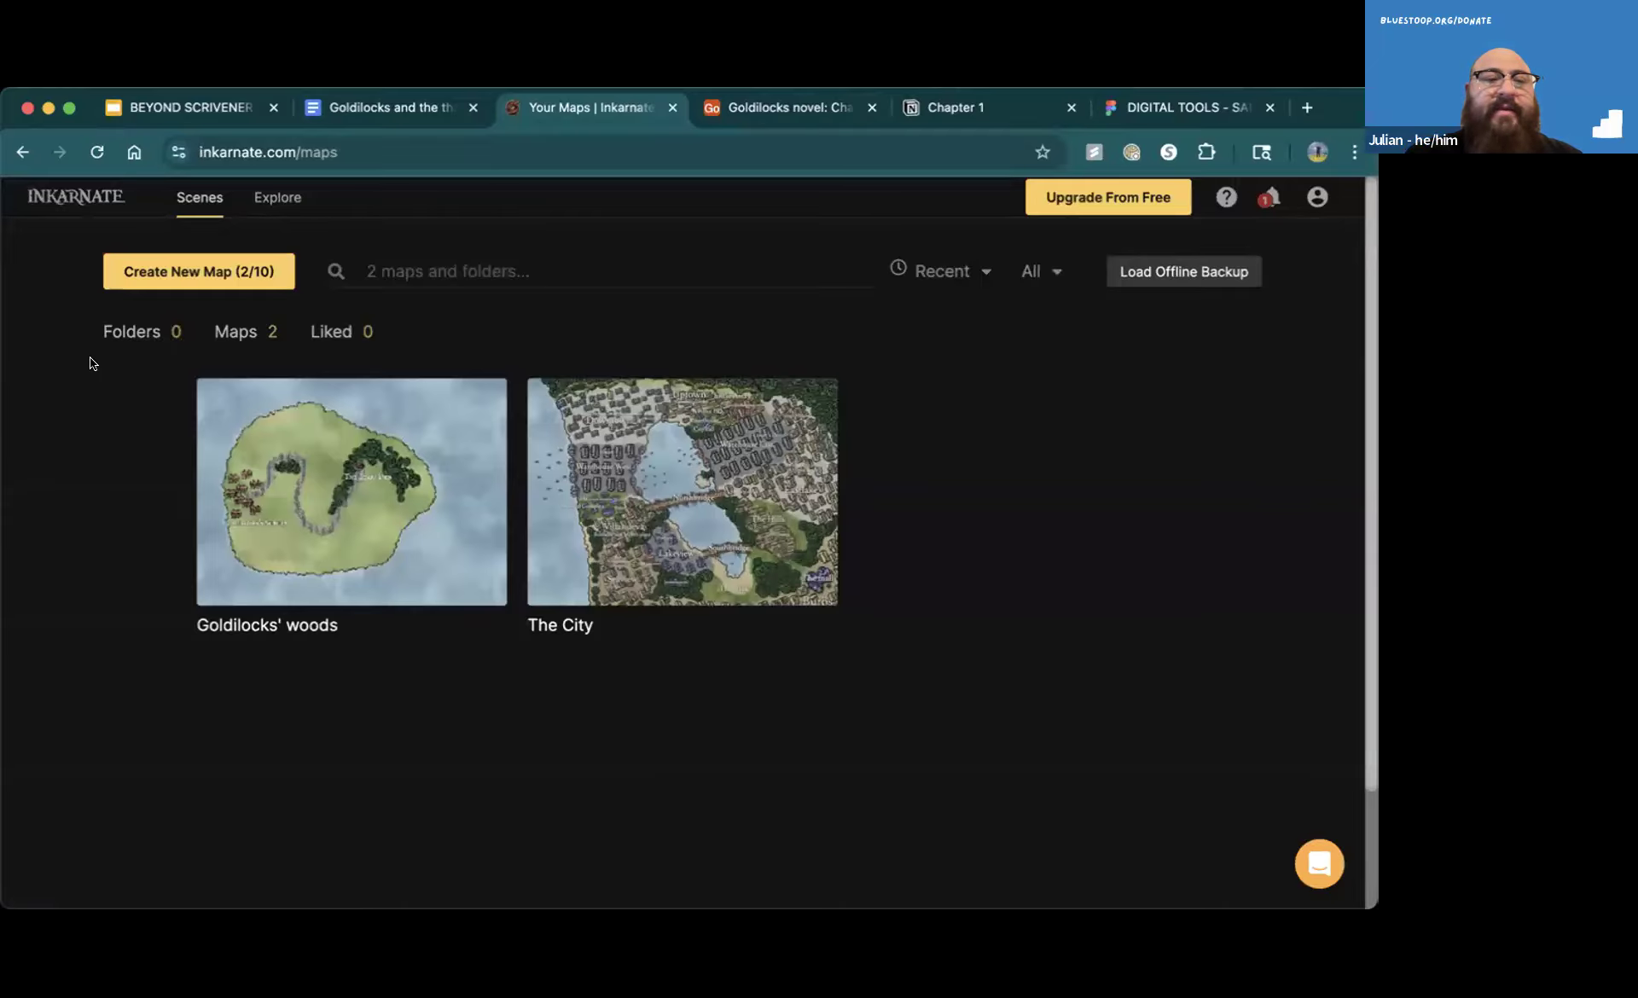
left_click(1188, 536)
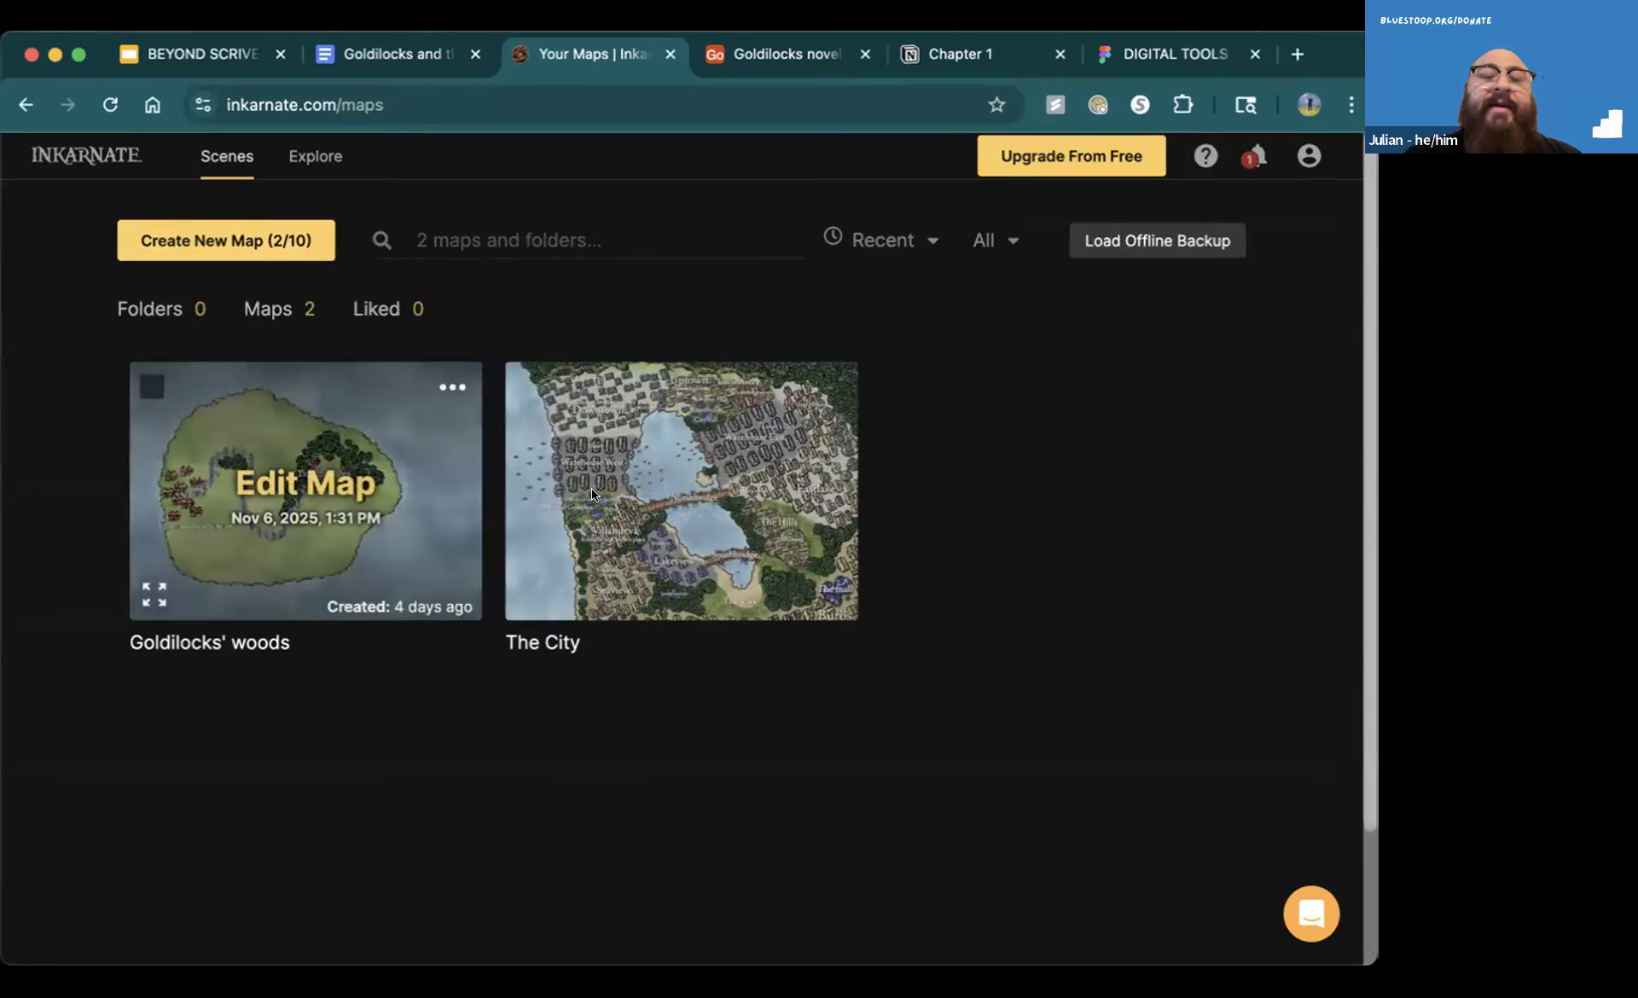
mouse_move(592, 512)
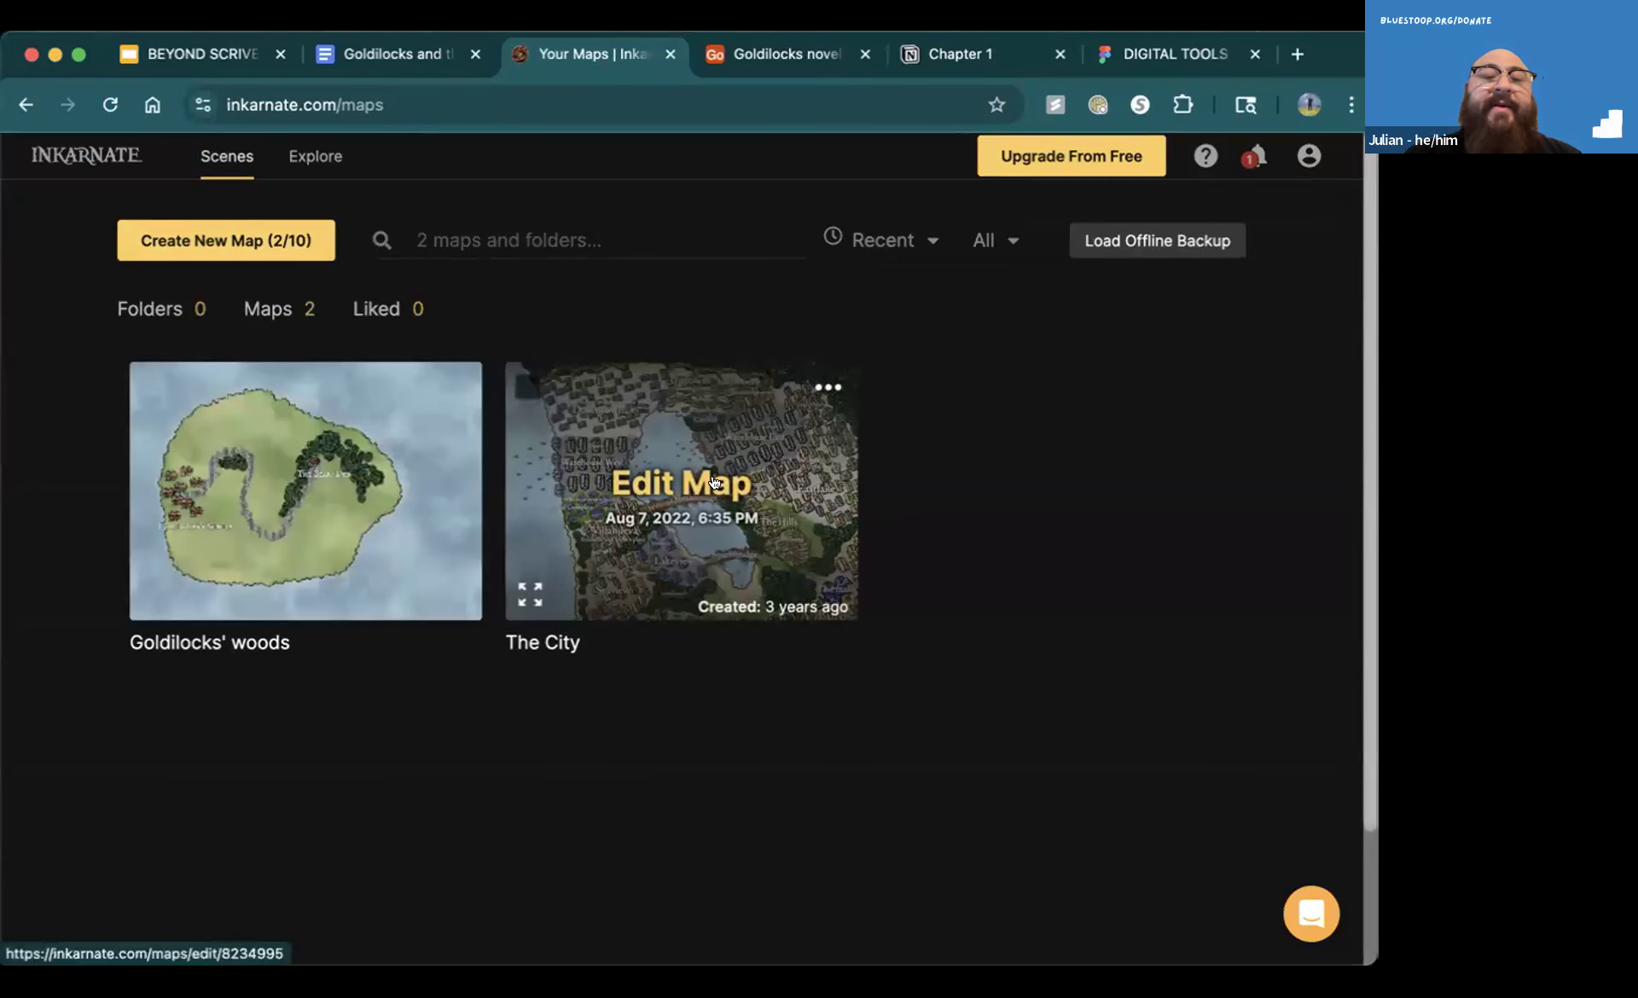
mouse_move(266, 612)
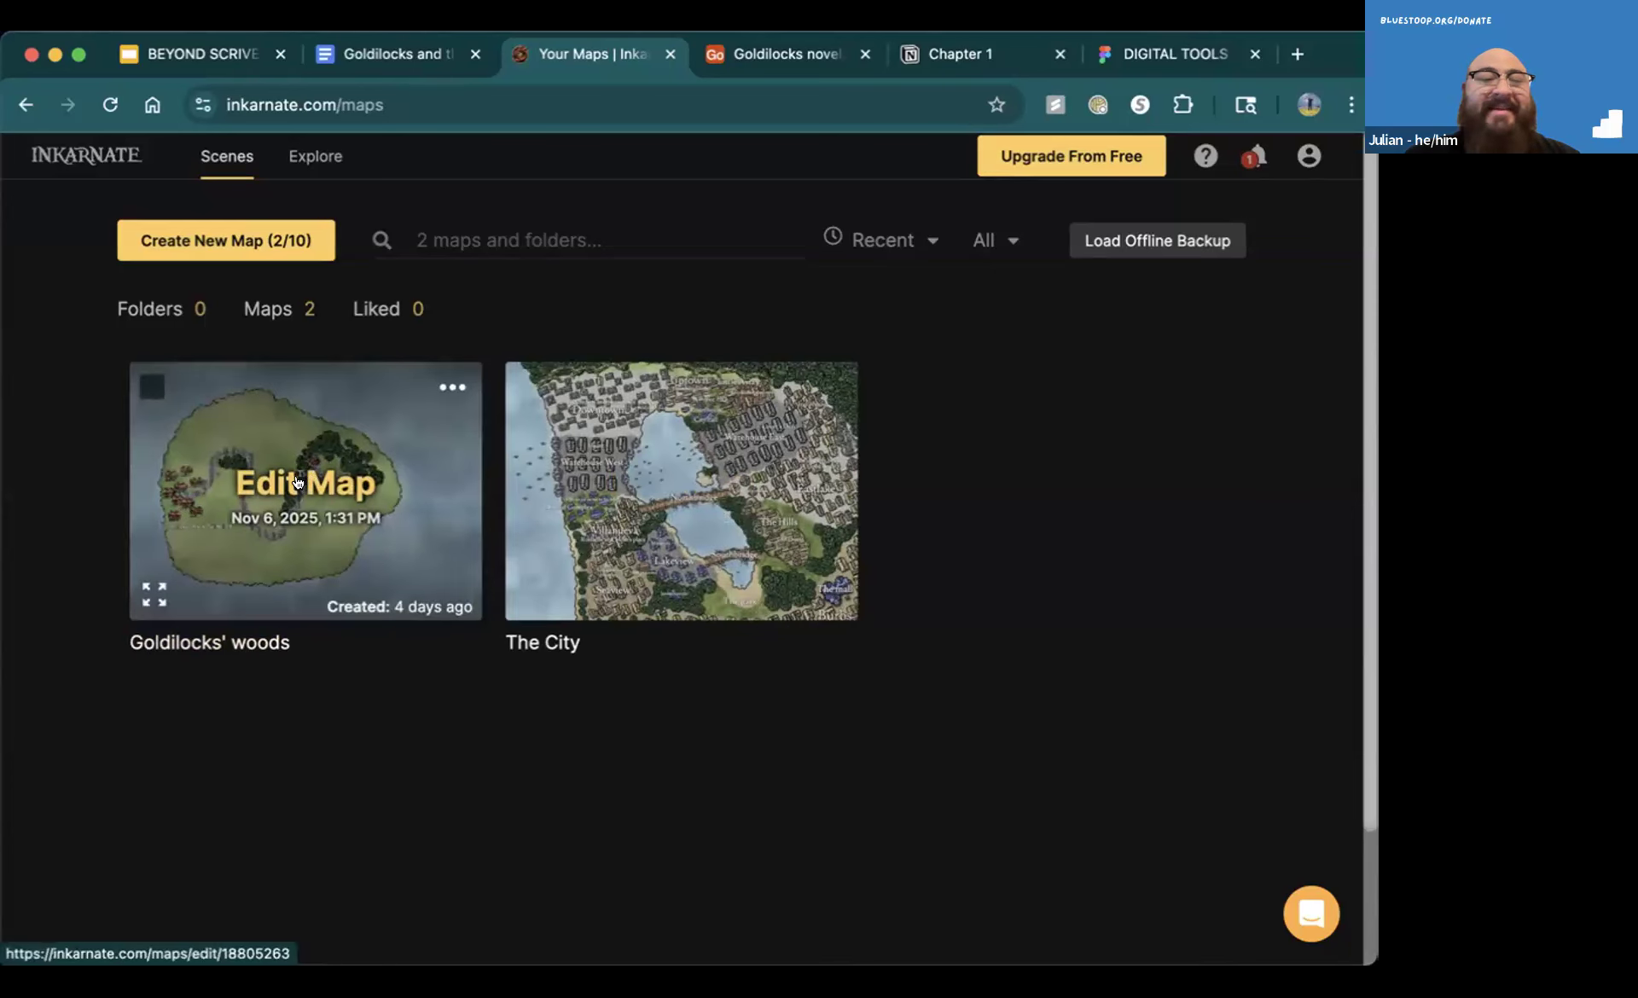
left_click(298, 480)
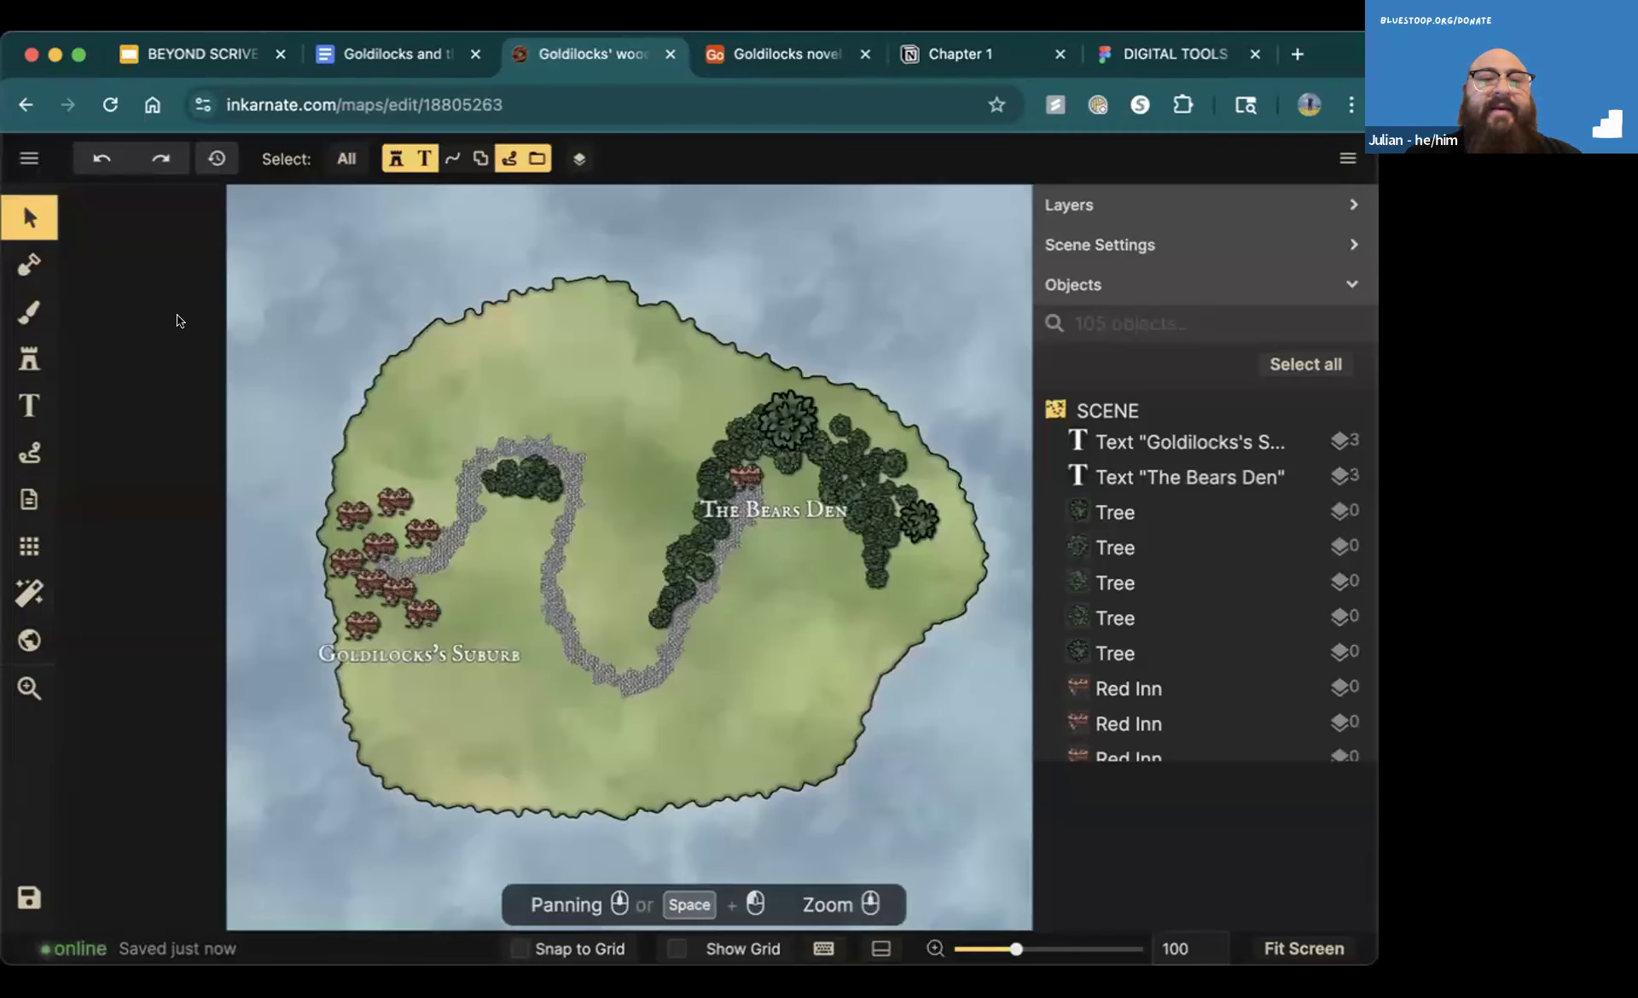
Extend the land mass from the island's northwest shore to the map's upper-left corner with the Mask Tool at size 100
left_click(31, 270)
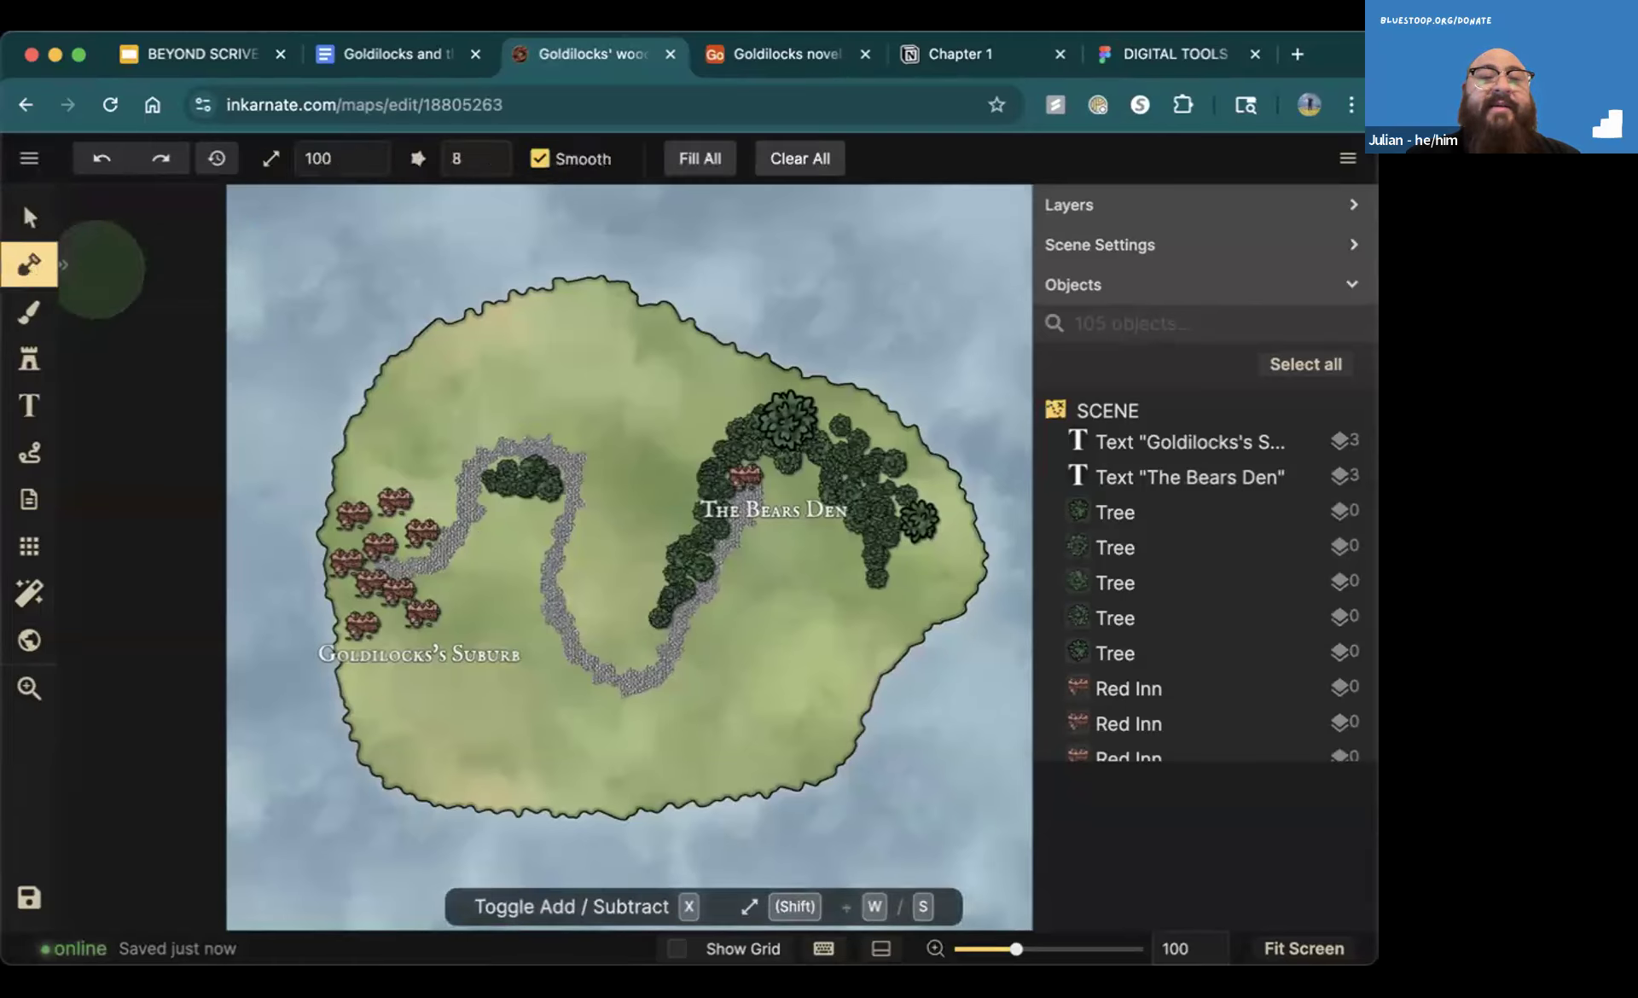
mouse_move(397, 350)
left_mouse_down()
mouse_move(321, 312)
mouse_move(334, 288)
mouse_move(454, 303)
mouse_move(548, 278)
mouse_move(407, 264)
mouse_move(458, 251)
mouse_move(399, 226)
mouse_move(244, 226)
mouse_move(257, 299)
mouse_move(243, 262)
left_mouse_up()
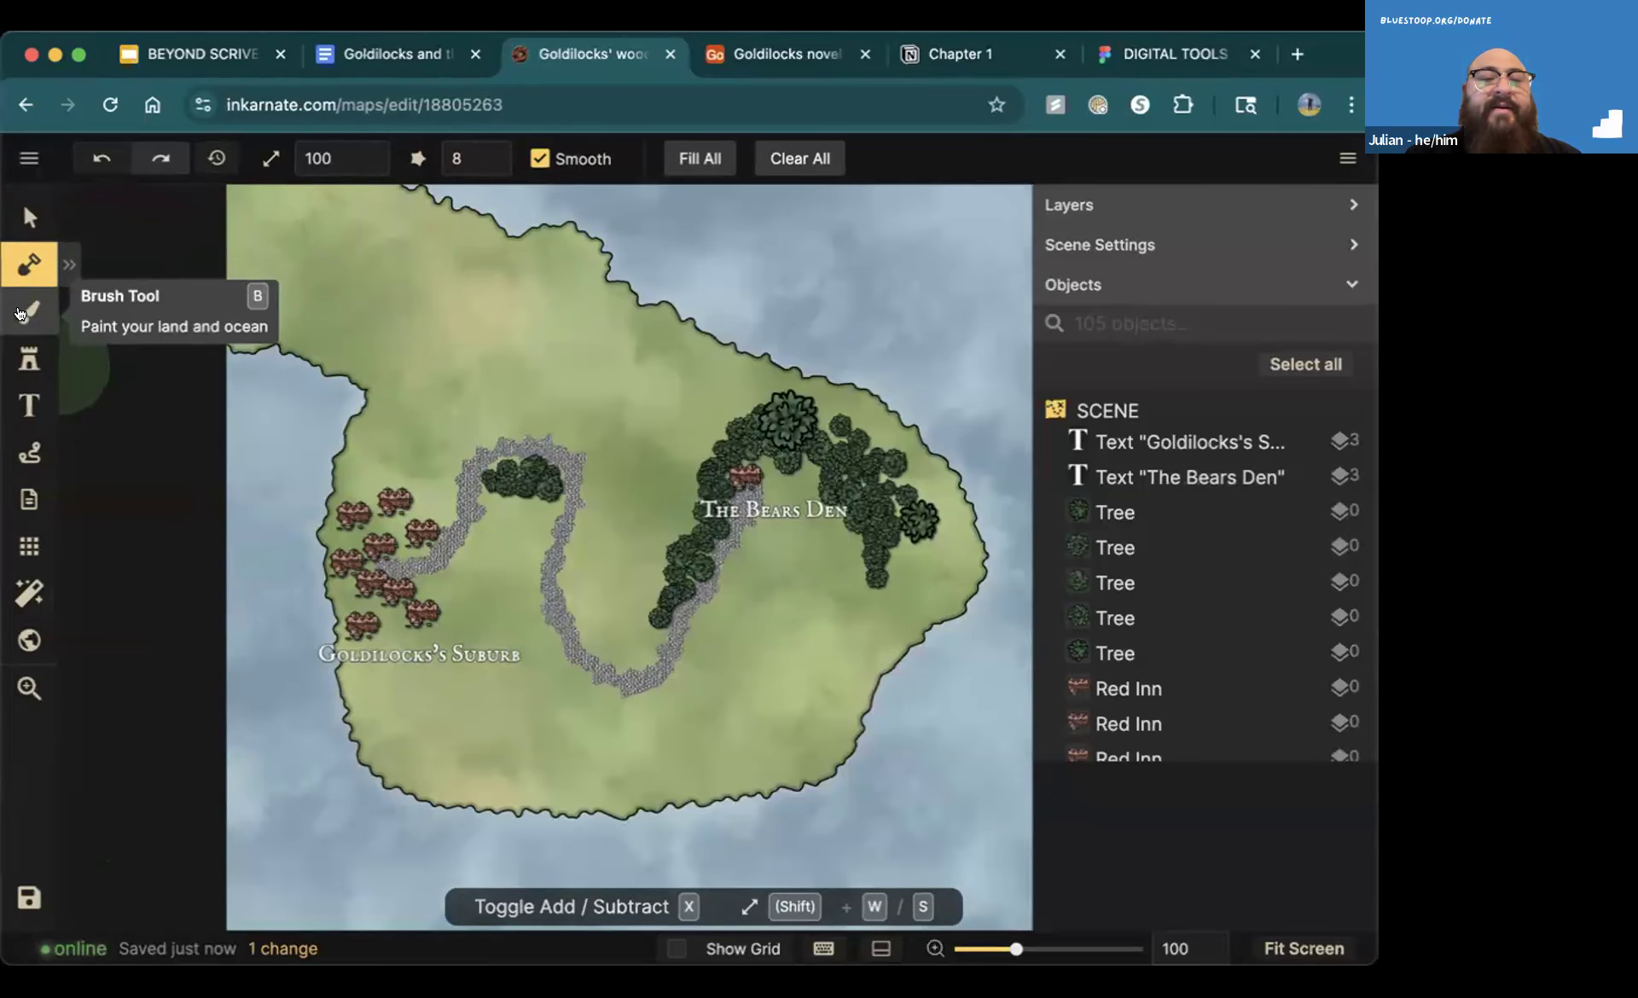
Browse the Watercolor Cities core stamps in the stamp catalog and choose a stamp from the Trees group
left_click(28, 363)
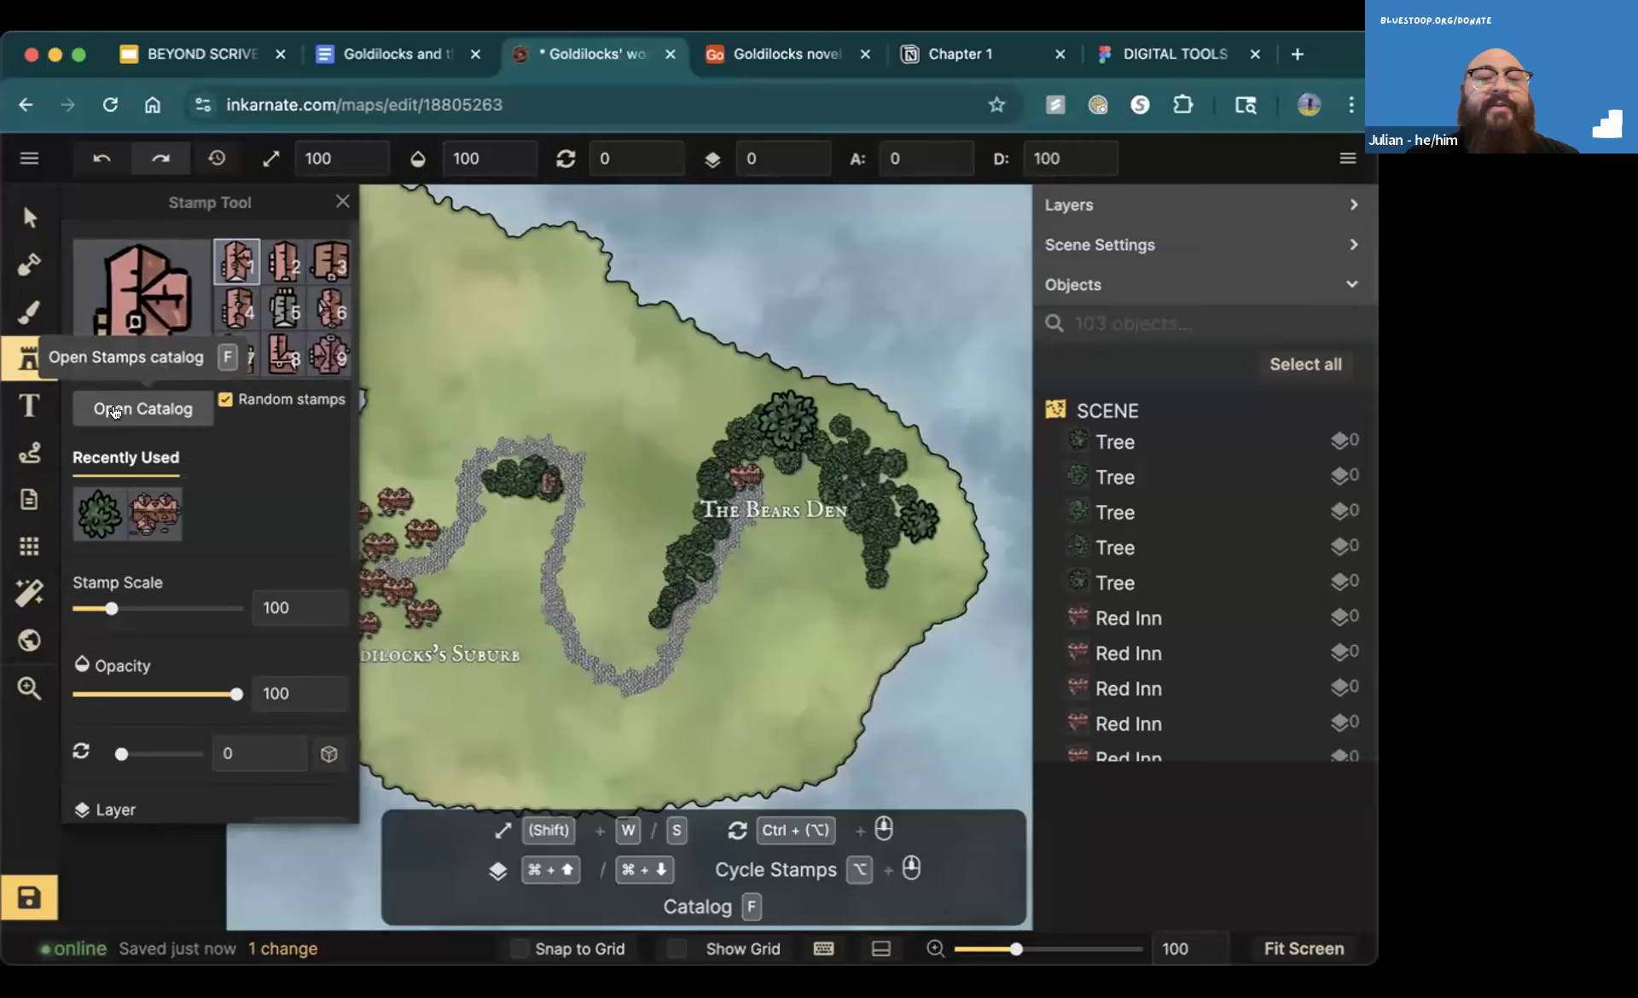
left_click(115, 411)
mouse_move(395, 431)
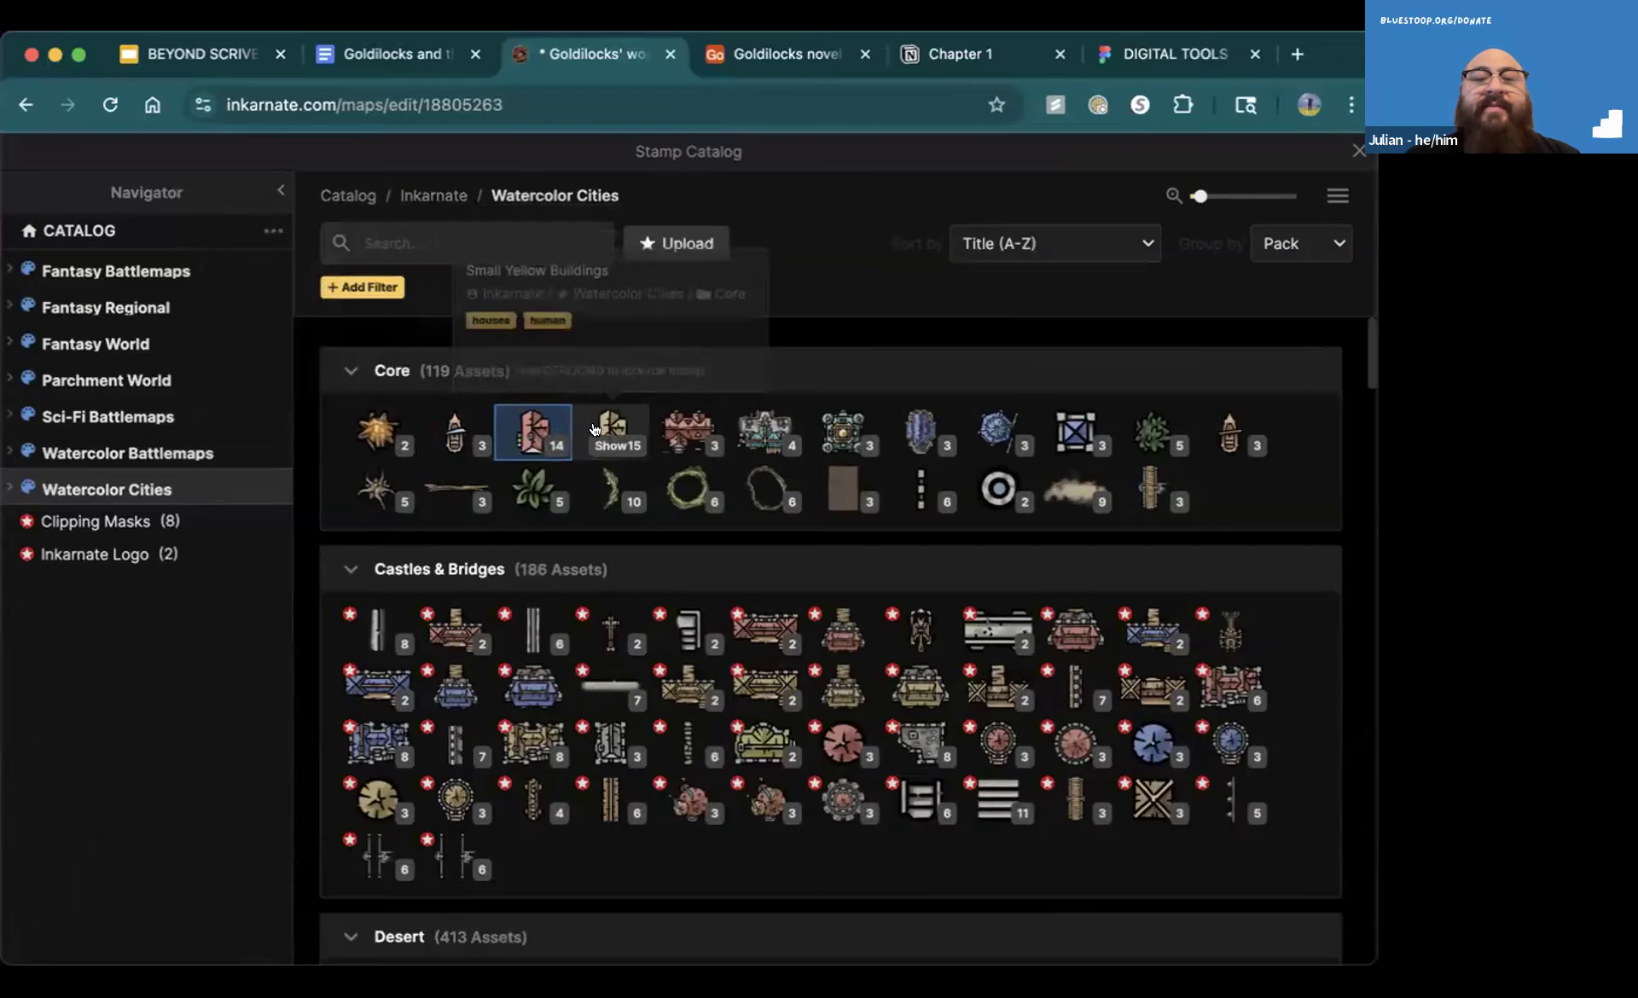
mouse_move(919, 422)
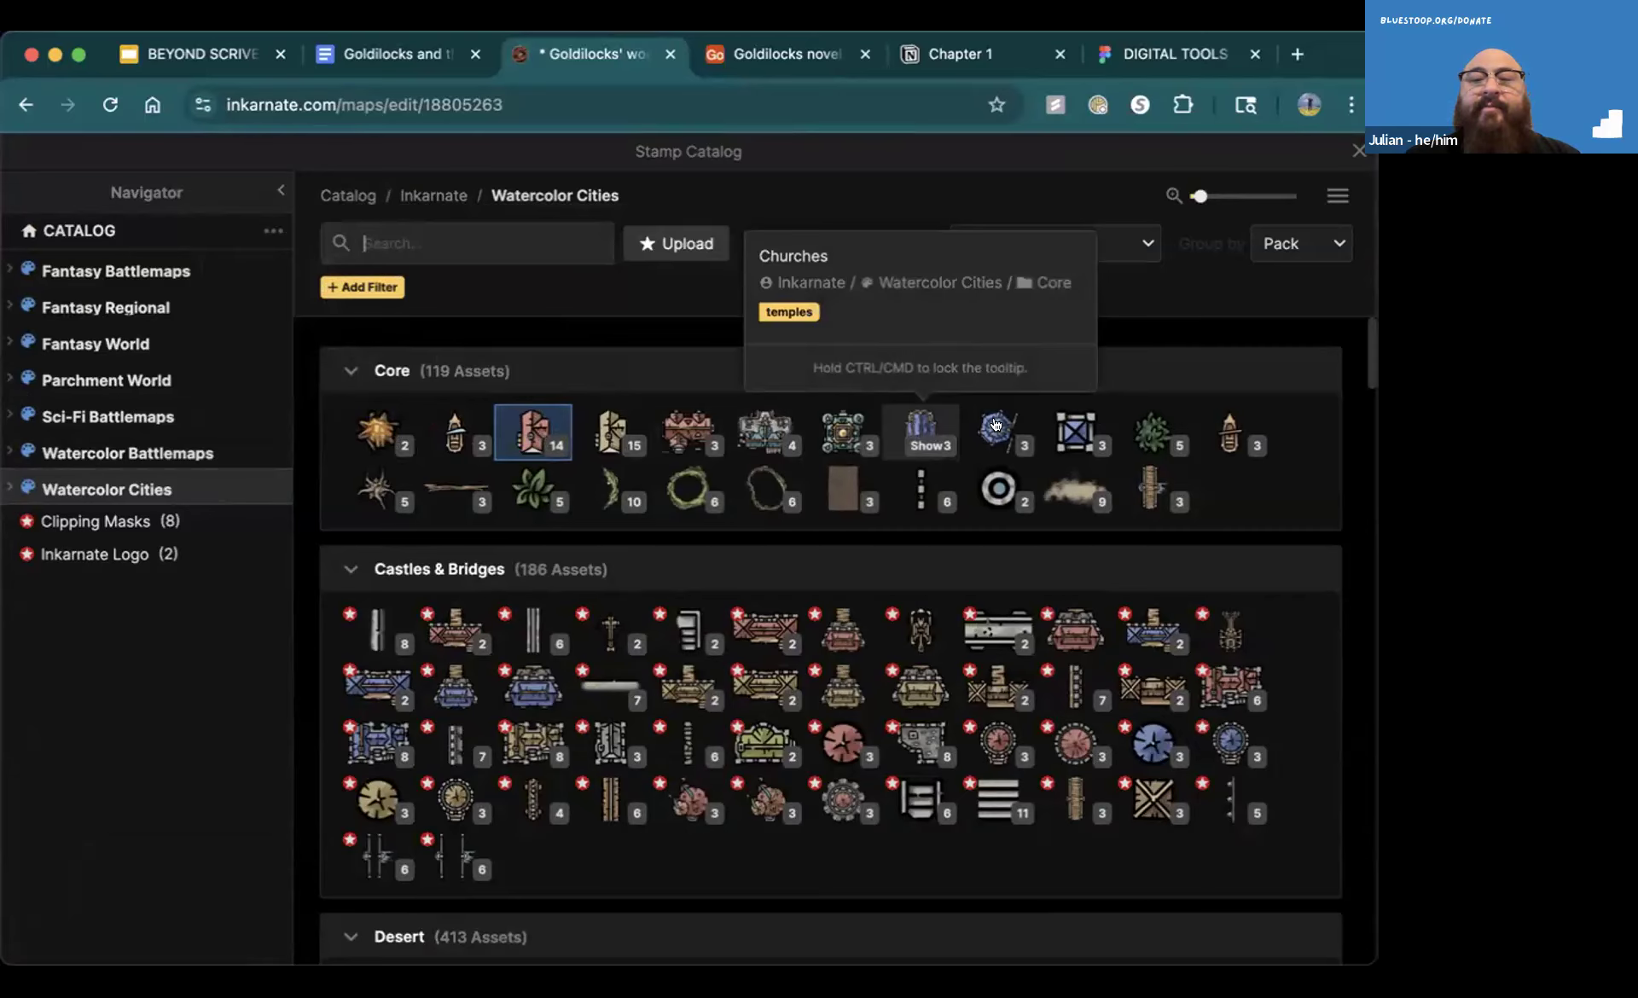
mouse_move(1143, 438)
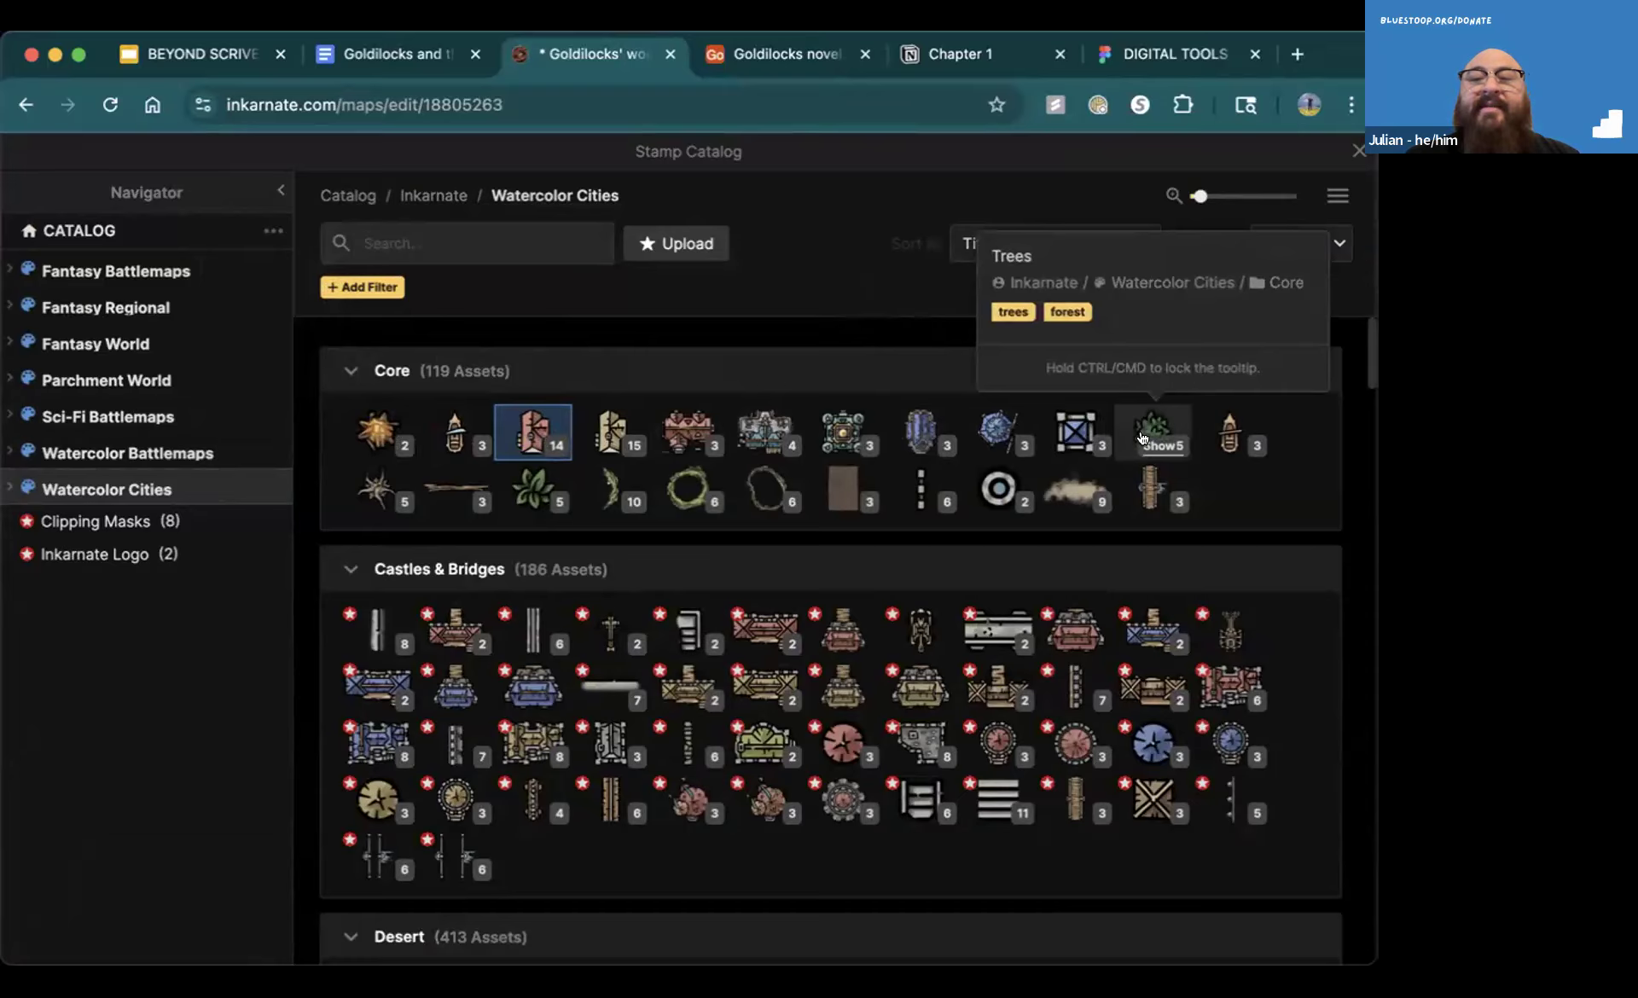
mouse_move(1111, 501)
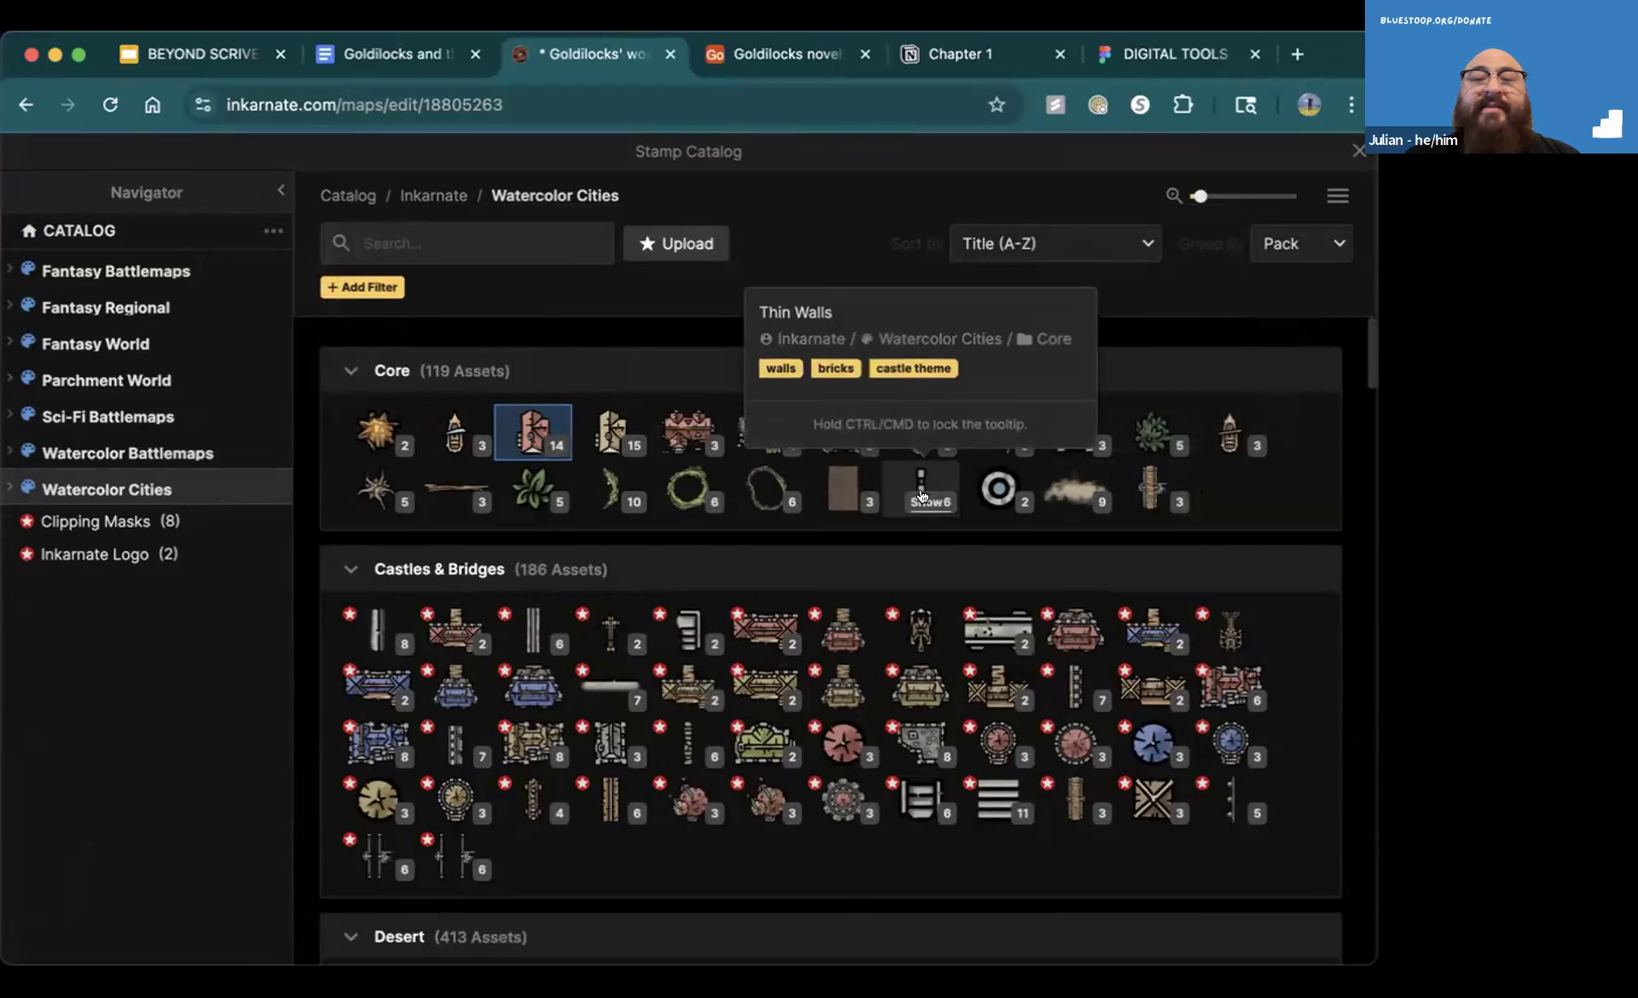
mouse_move(752, 494)
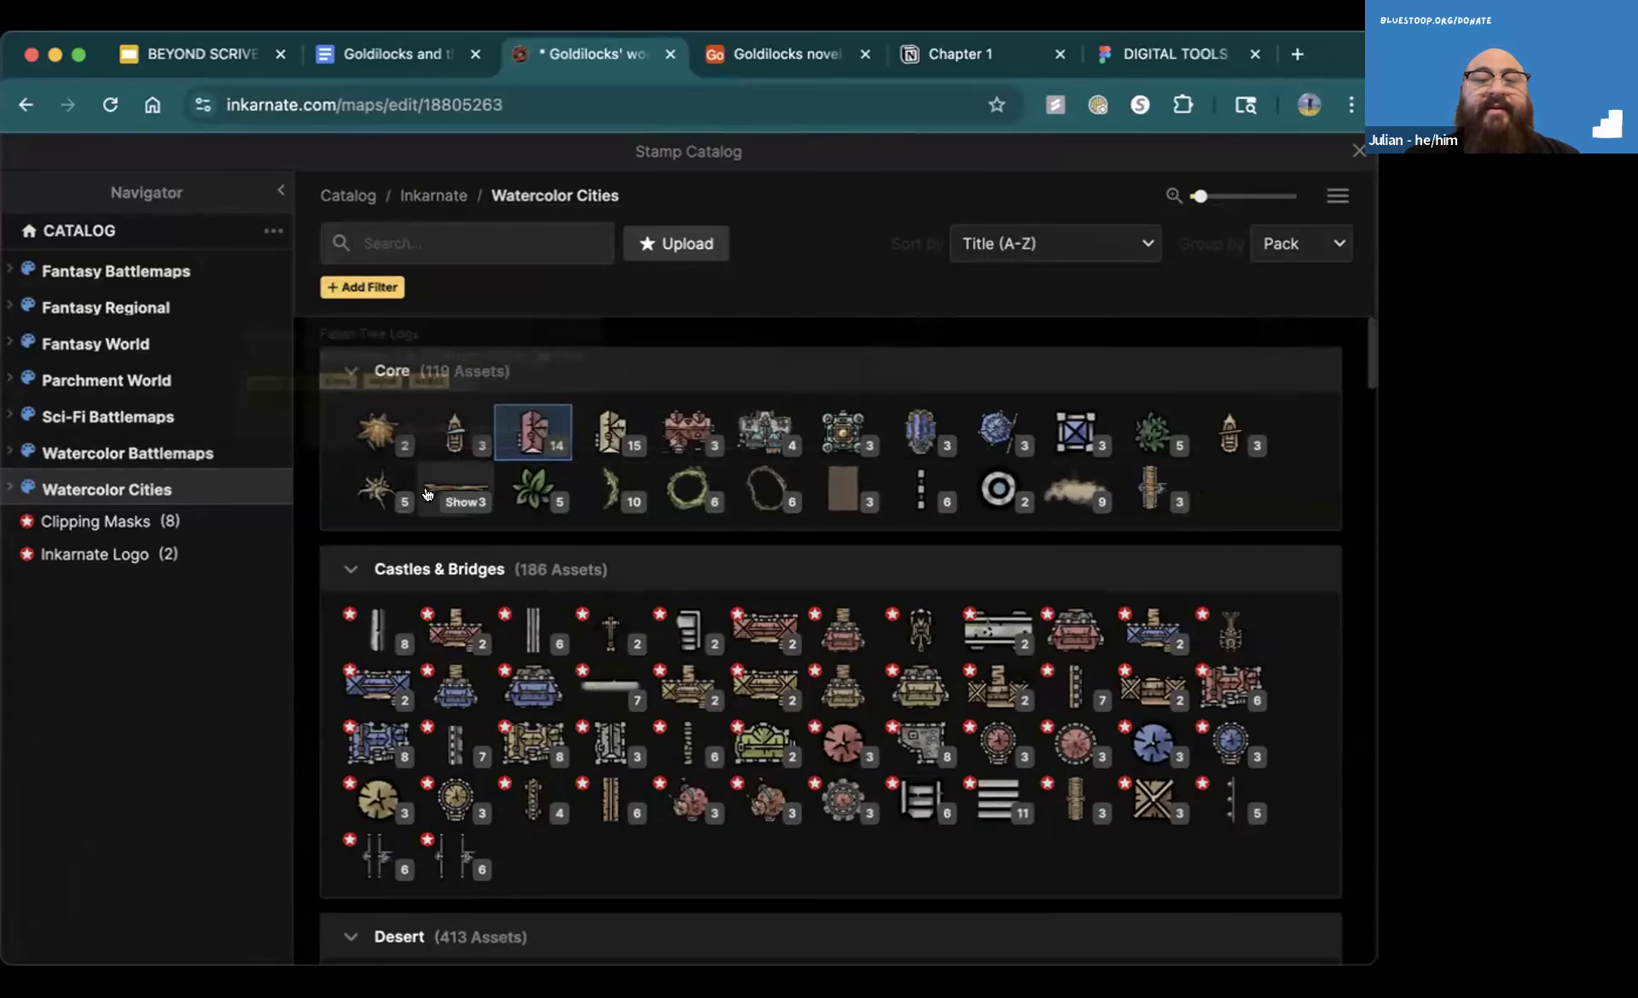
left_click(1130, 440)
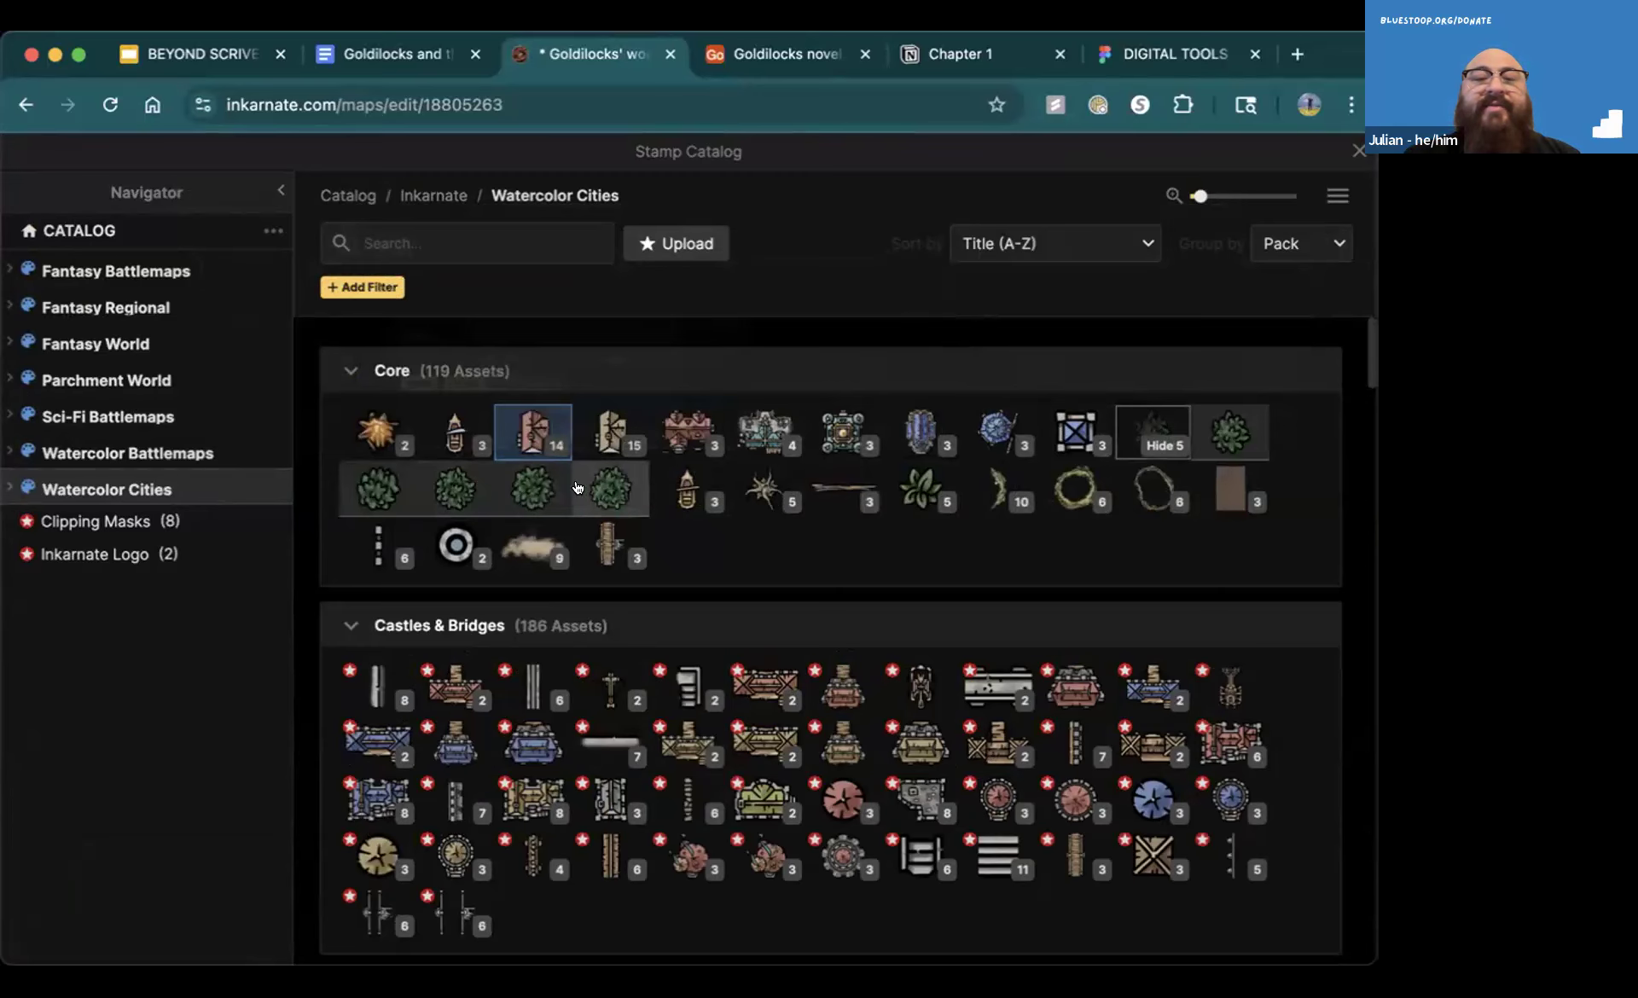
left_click(455, 488)
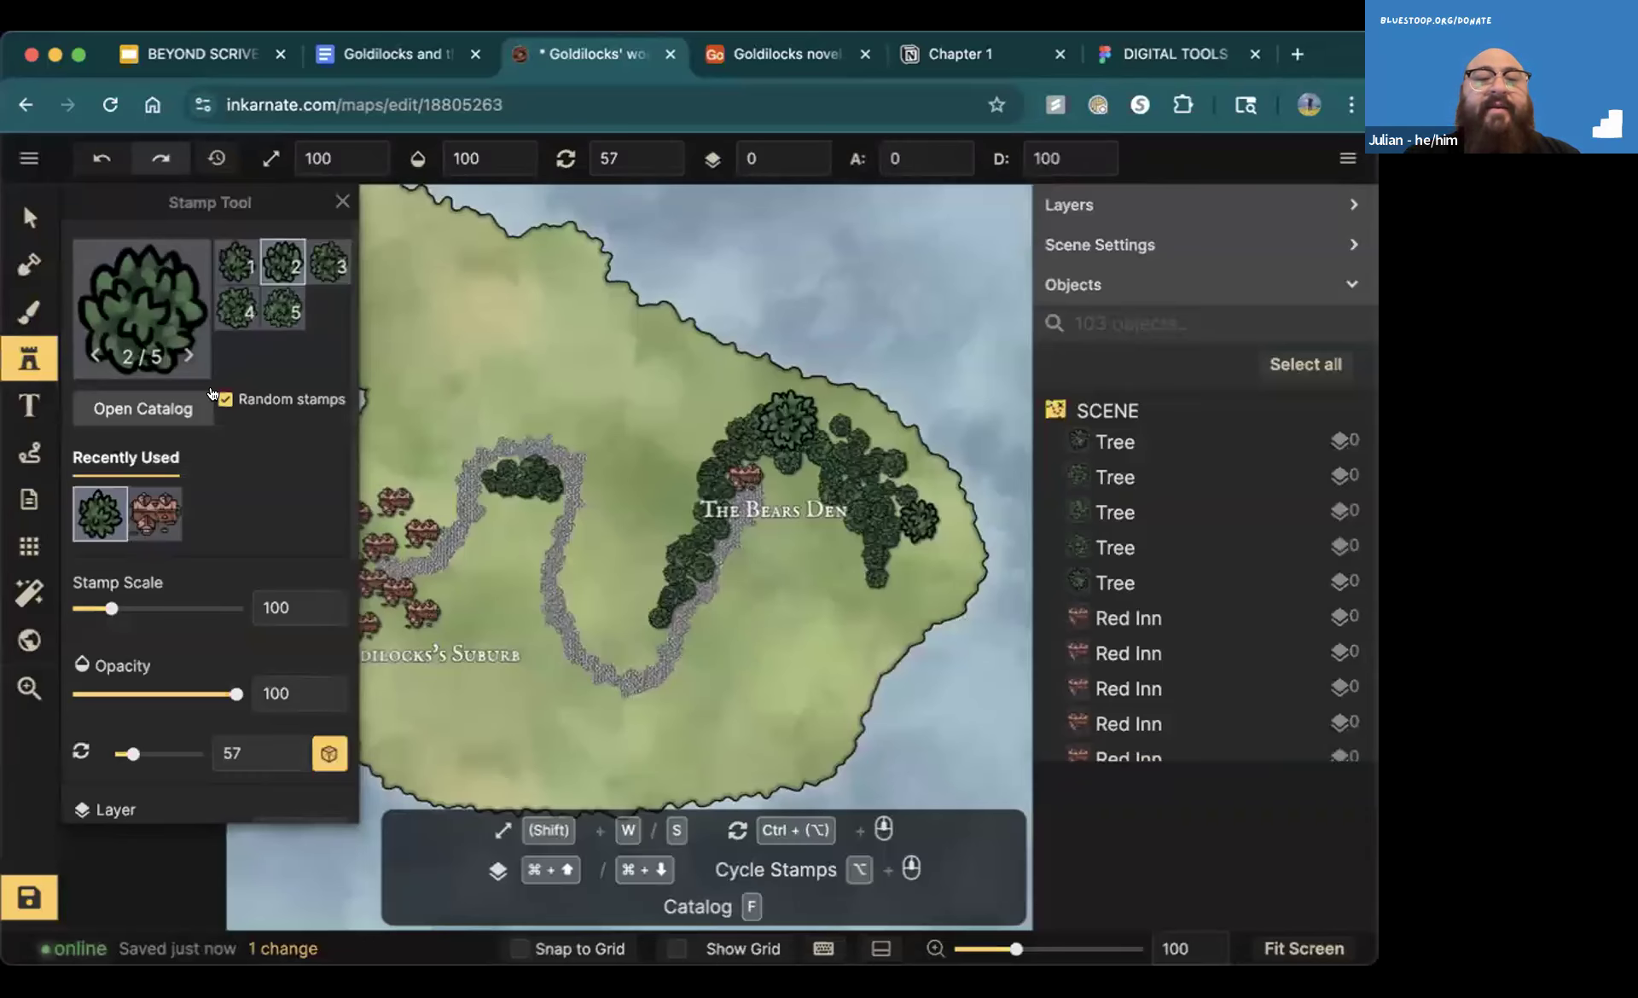
Set the stamp scale to 97 and place a cluster of trees above the path's first bend
mouse_move(112, 608)
left_mouse_down()
mouse_move(241, 627)
mouse_move(106, 627)
left_mouse_up()
left_click(563, 435)
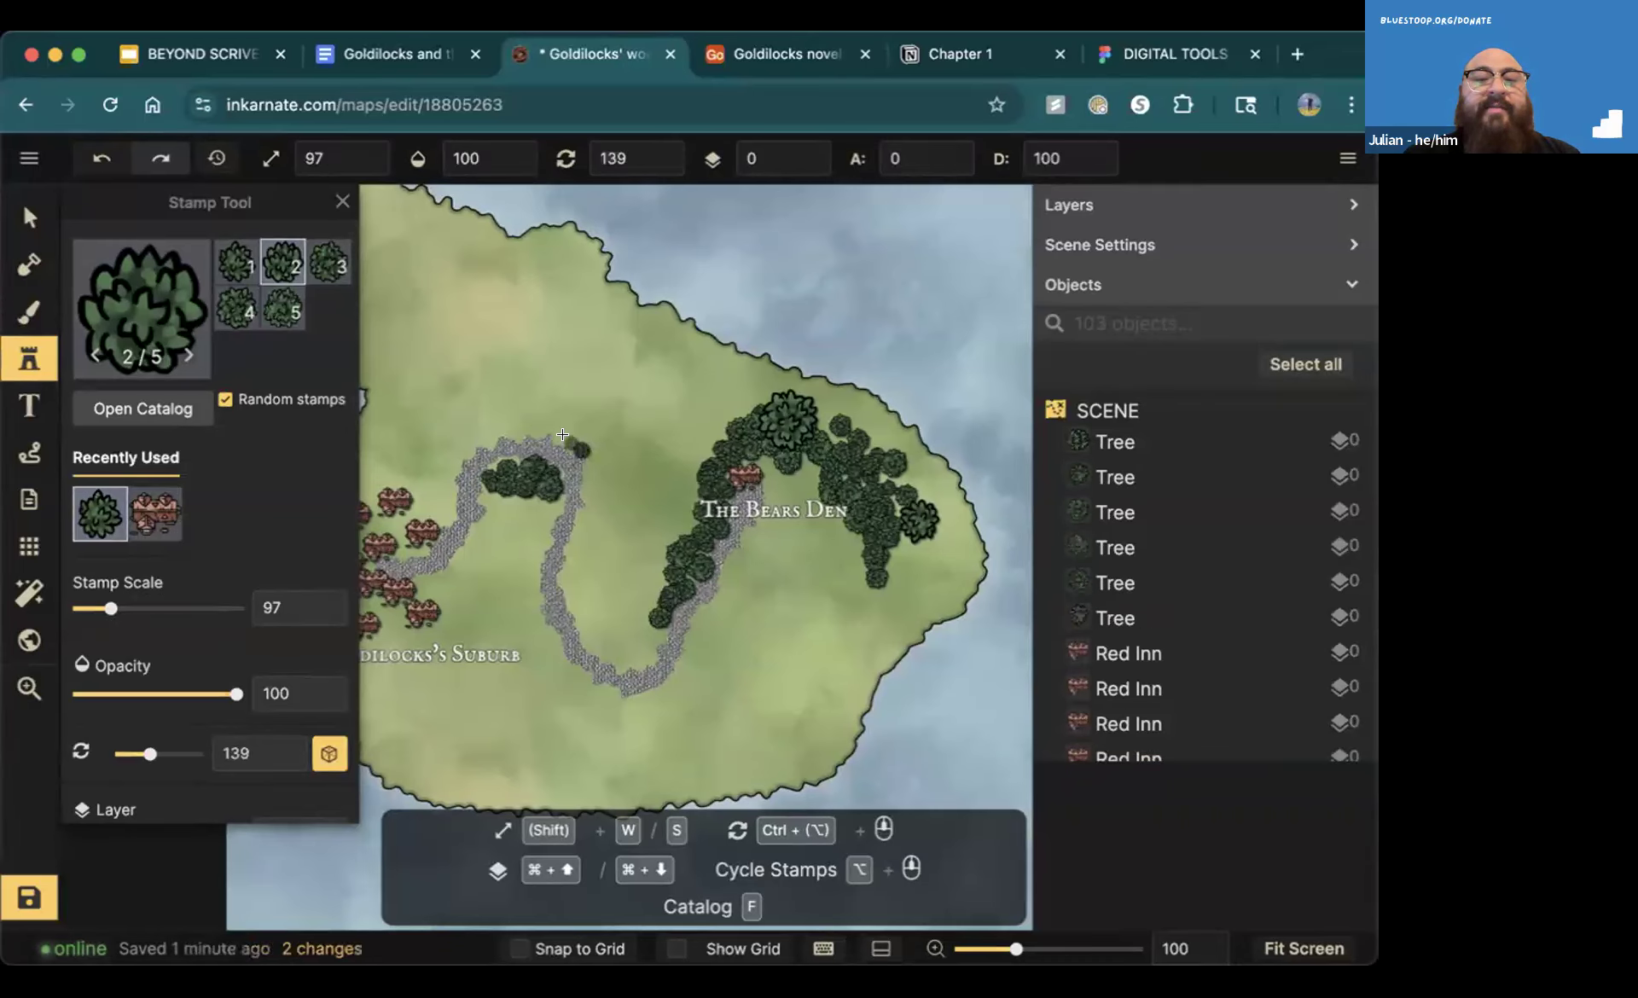
left_click(584, 433)
left_click(604, 458)
left_click(572, 398)
left_click_drag(536, 393, 564, 426)
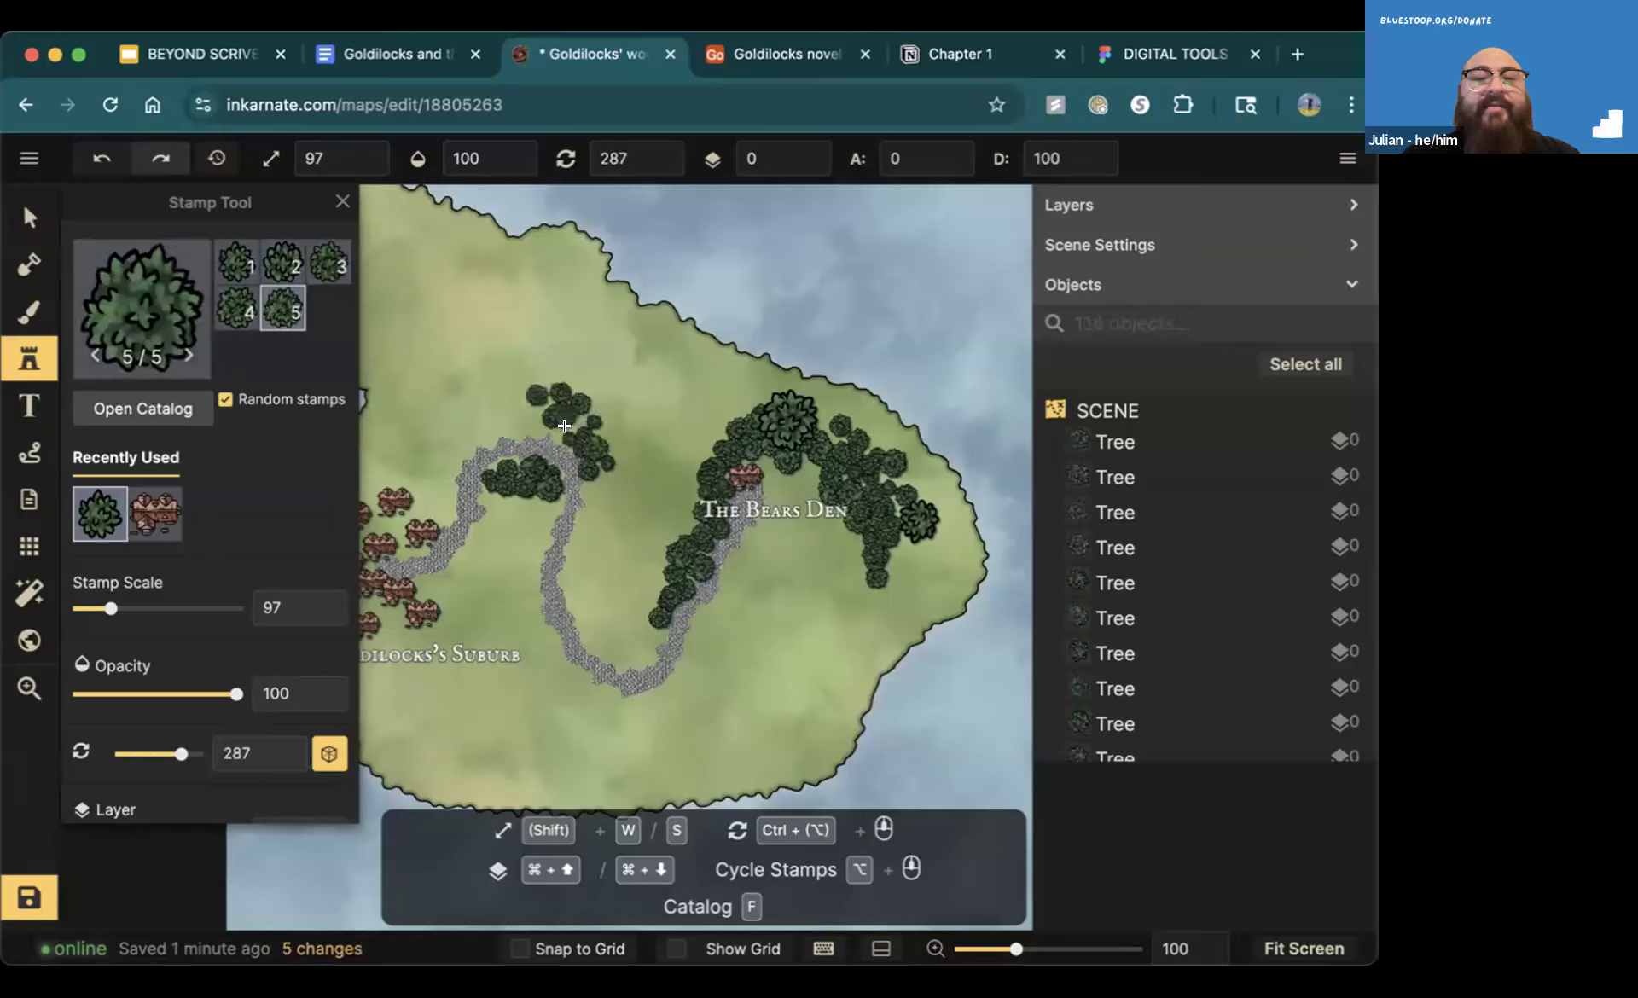
left_click(576, 420)
left_click(589, 416)
left_click(585, 421)
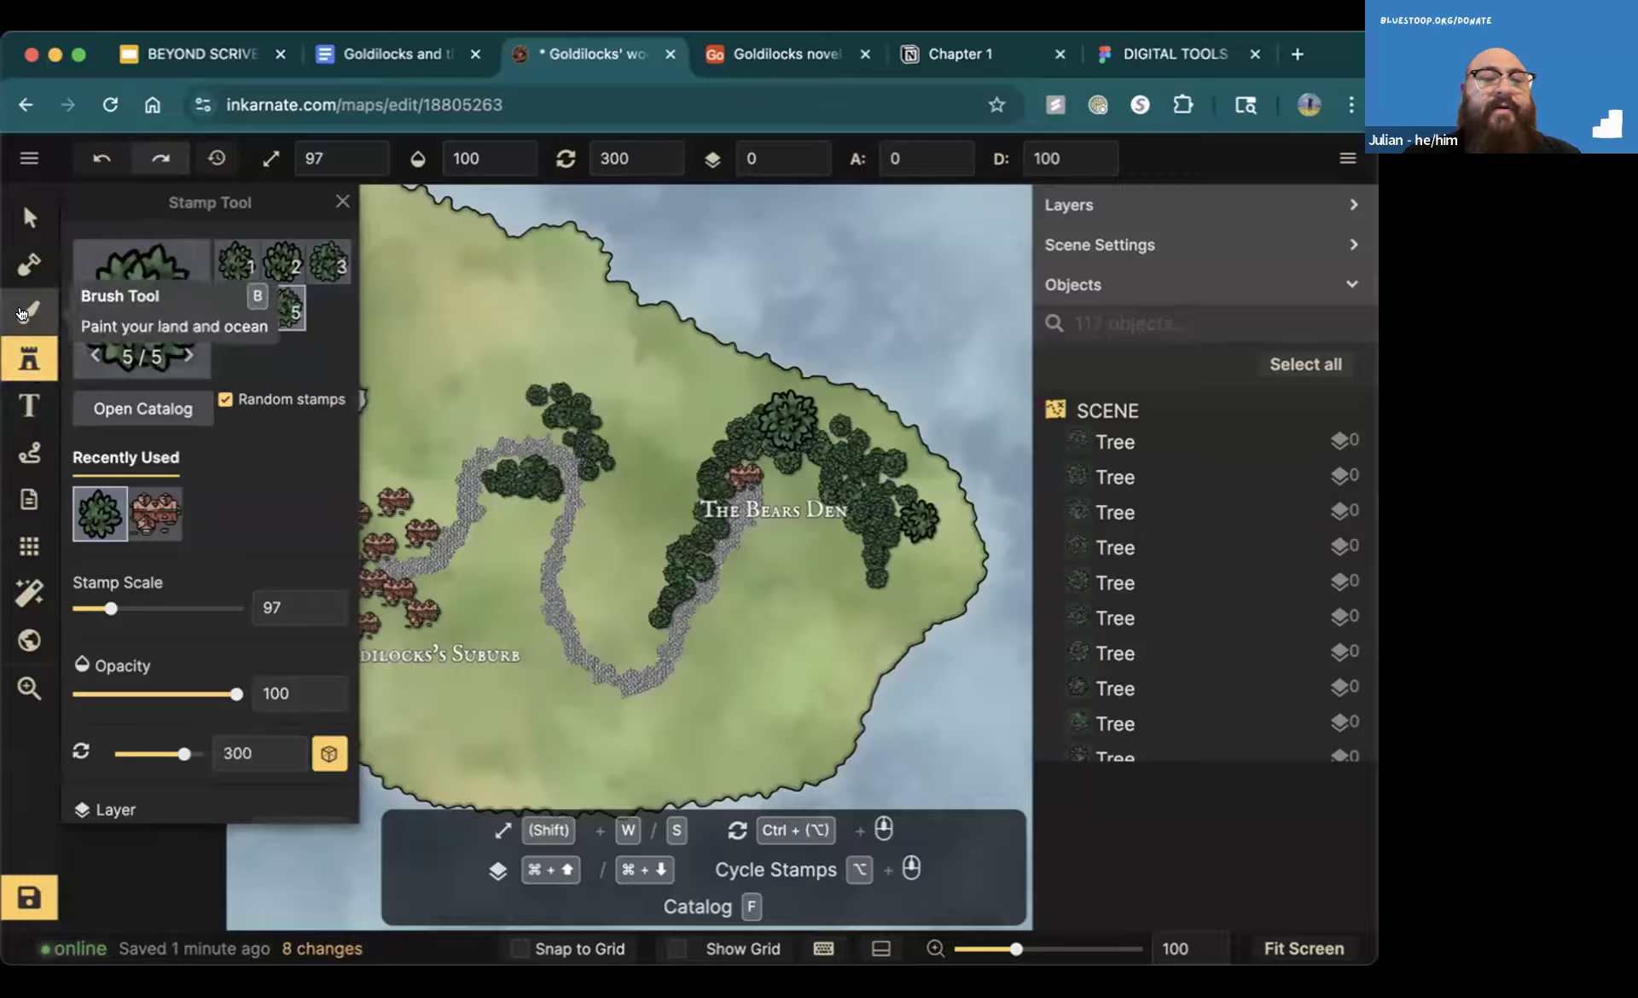
Set up the Brush Tool with the Watercolor Paper Tileable texture, brush size 16 and the Foreground layer
left_click(22, 314)
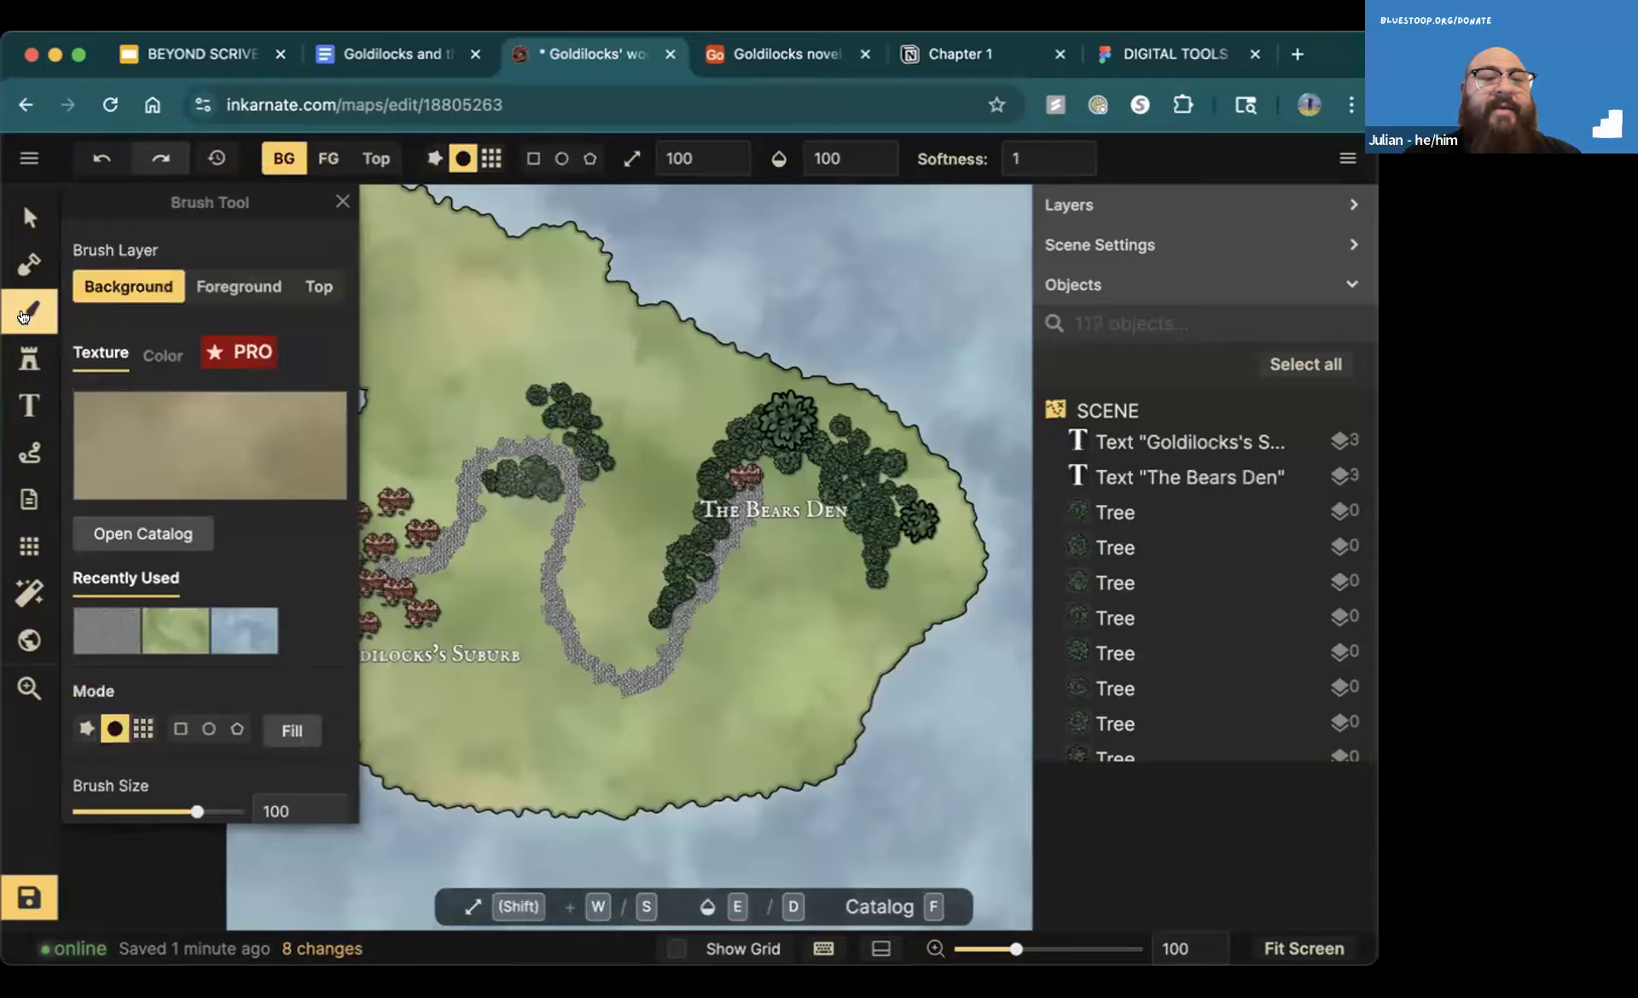
left_click(134, 534)
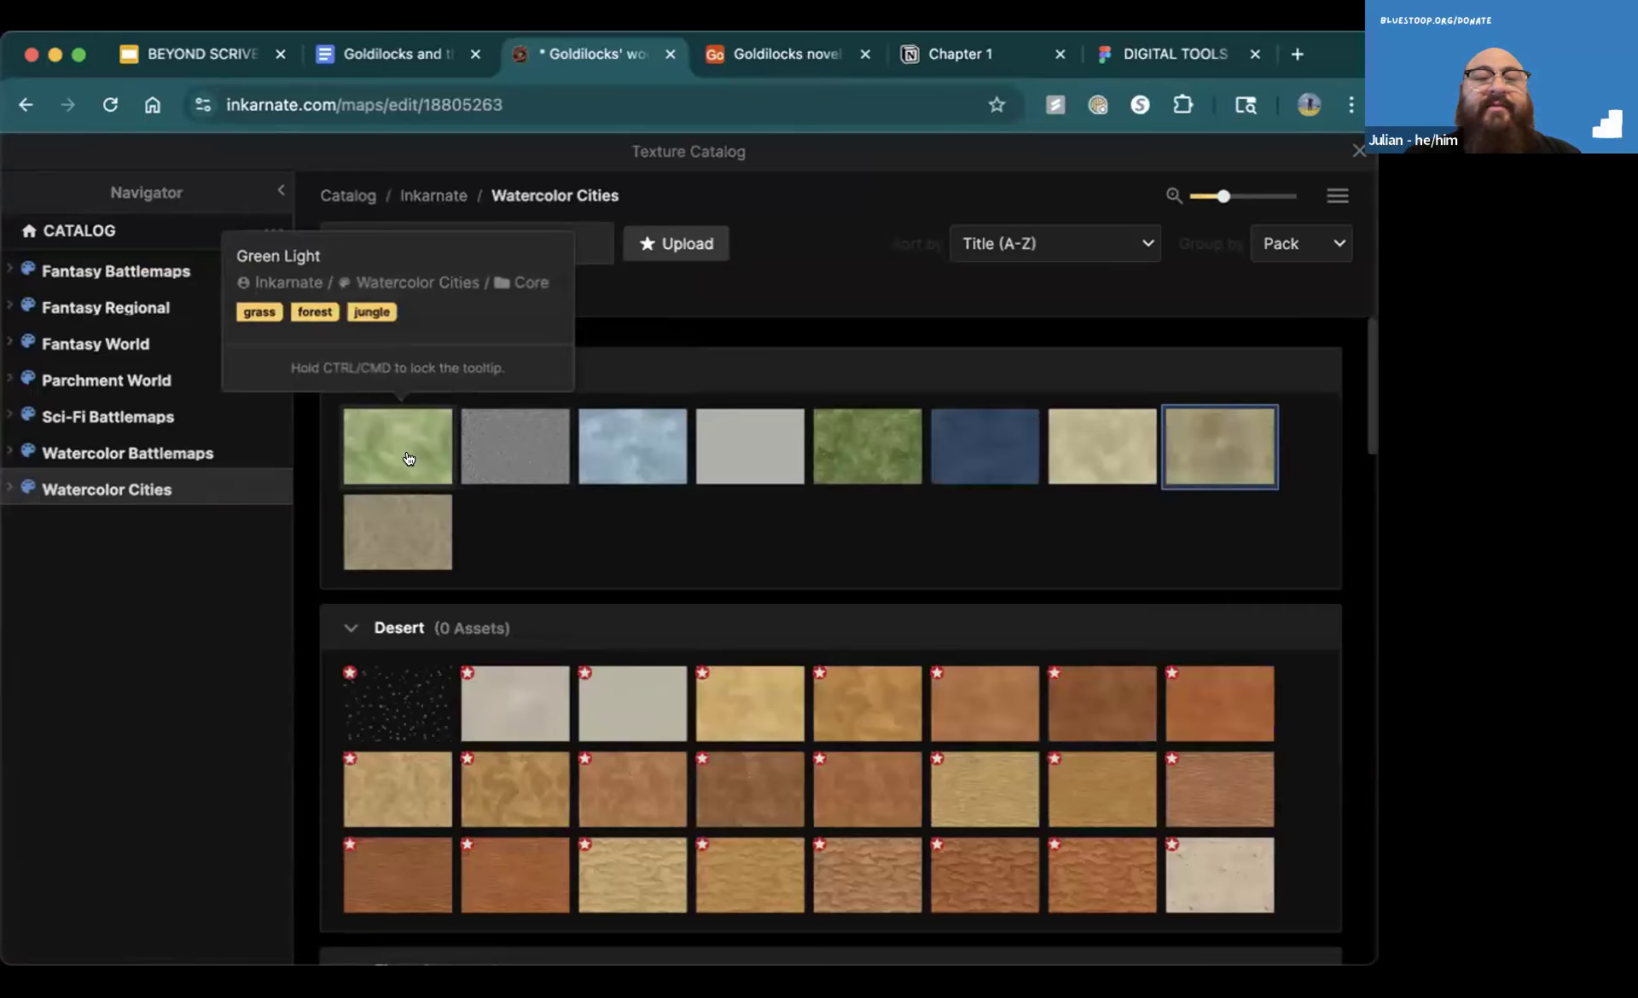
left_click(538, 448)
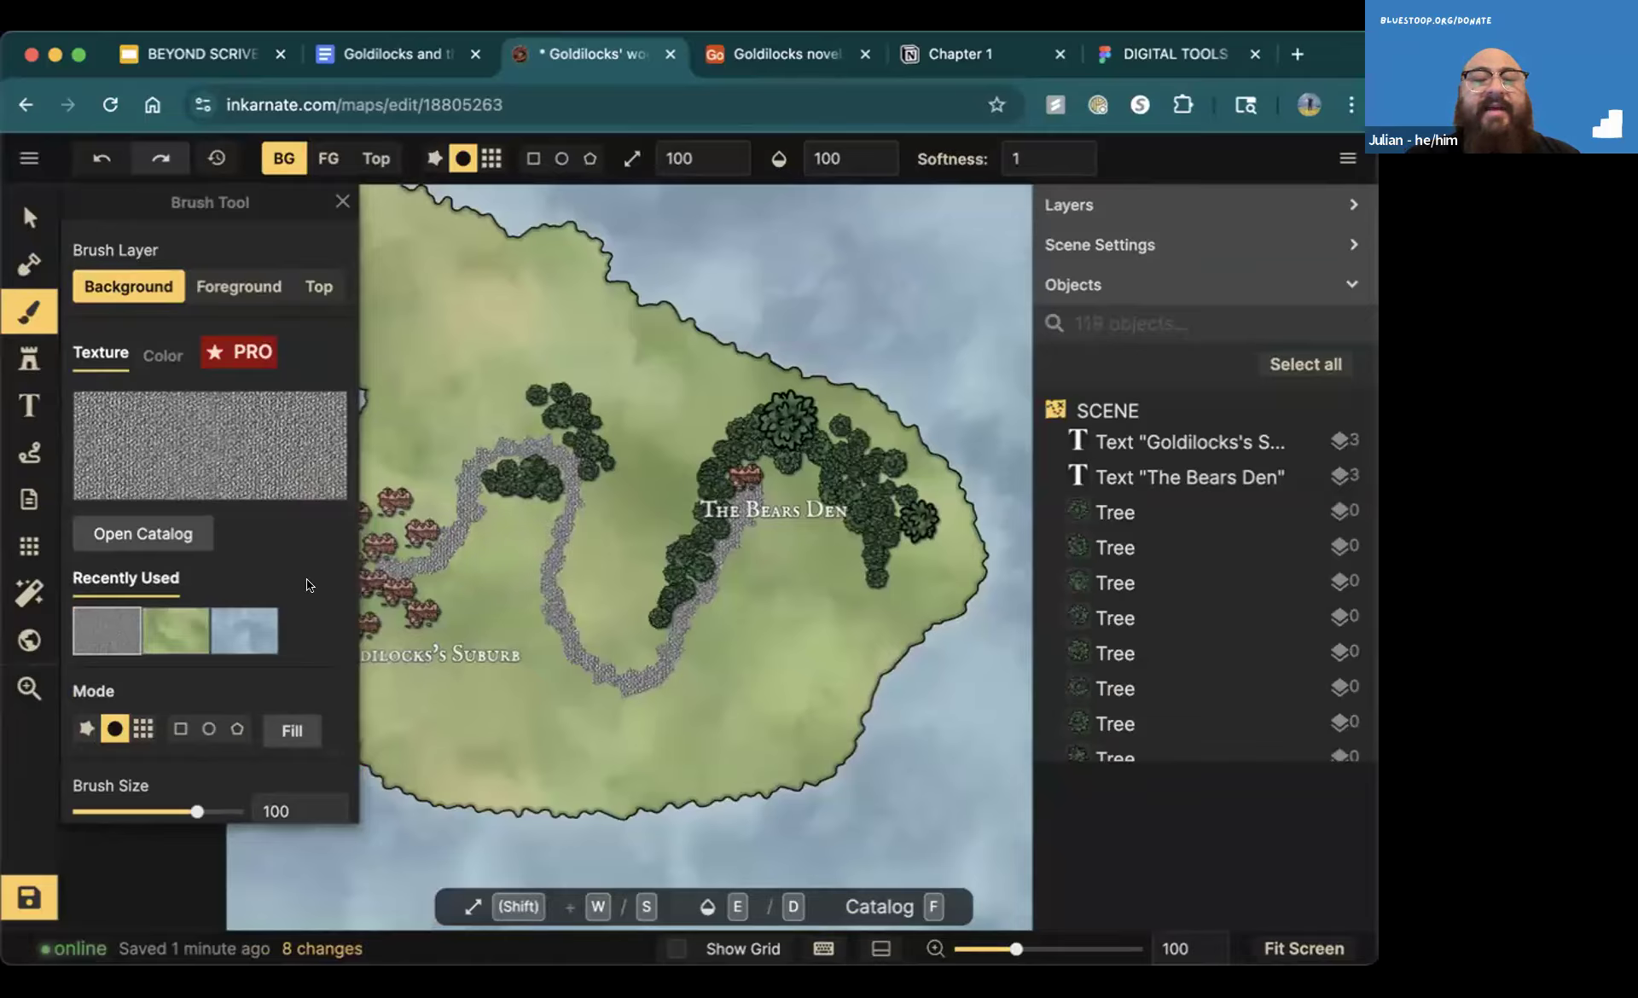
left_click_drag(187, 818, 108, 800)
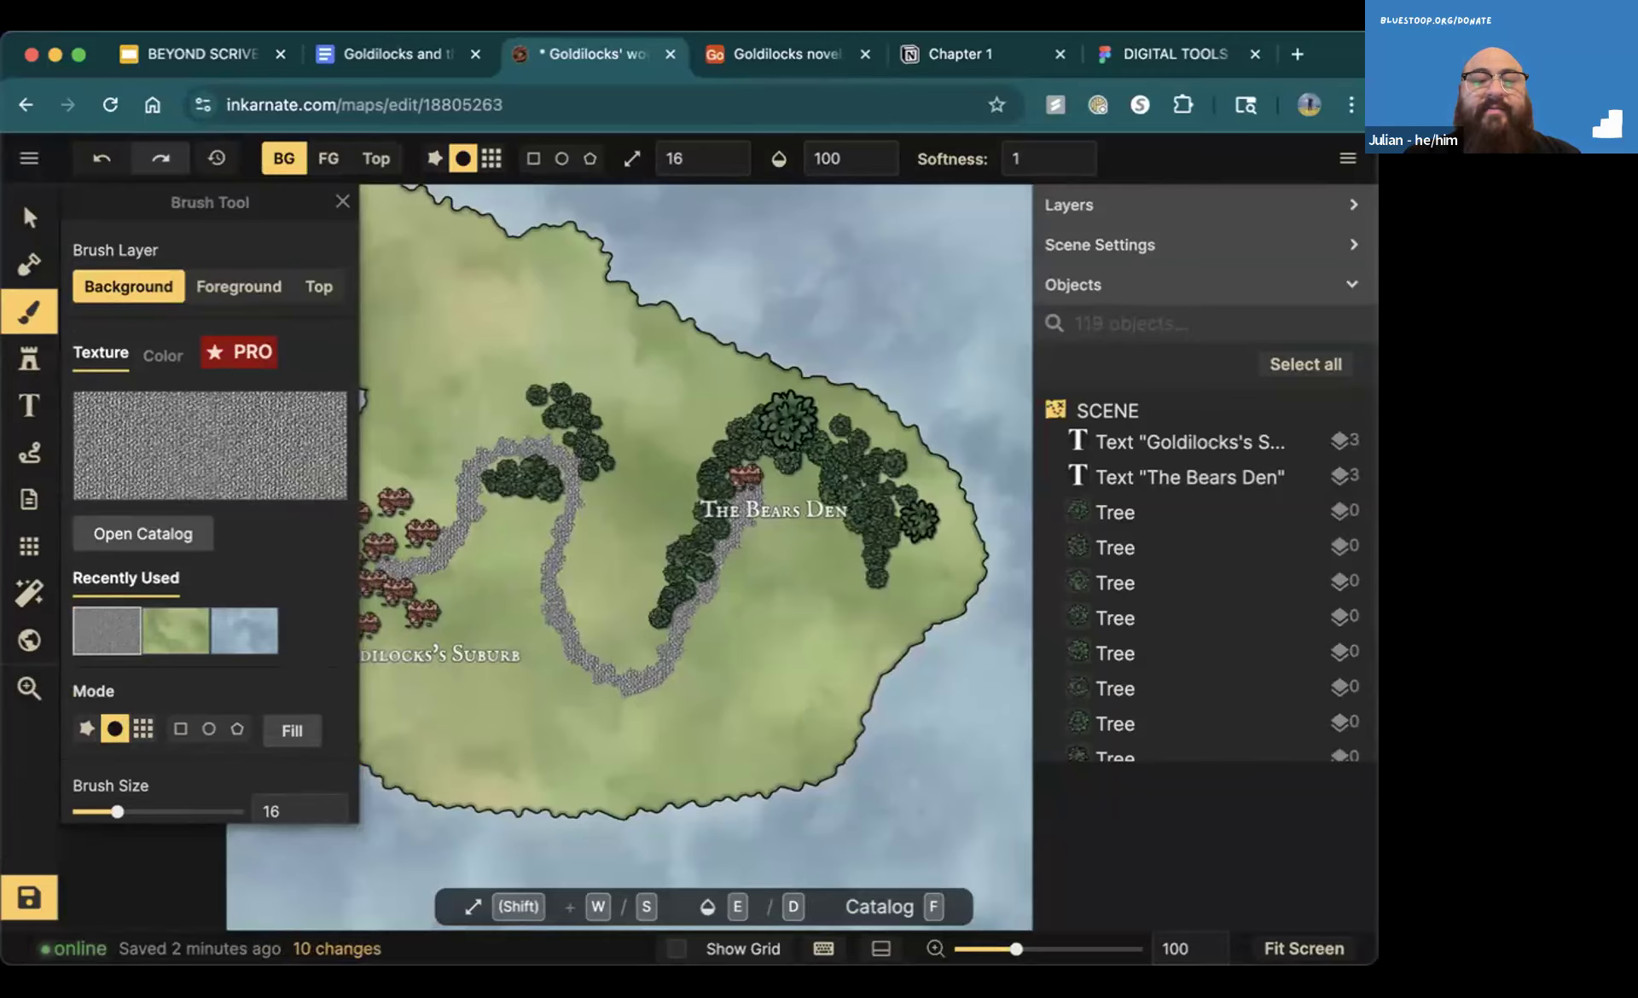
left_click(321, 160)
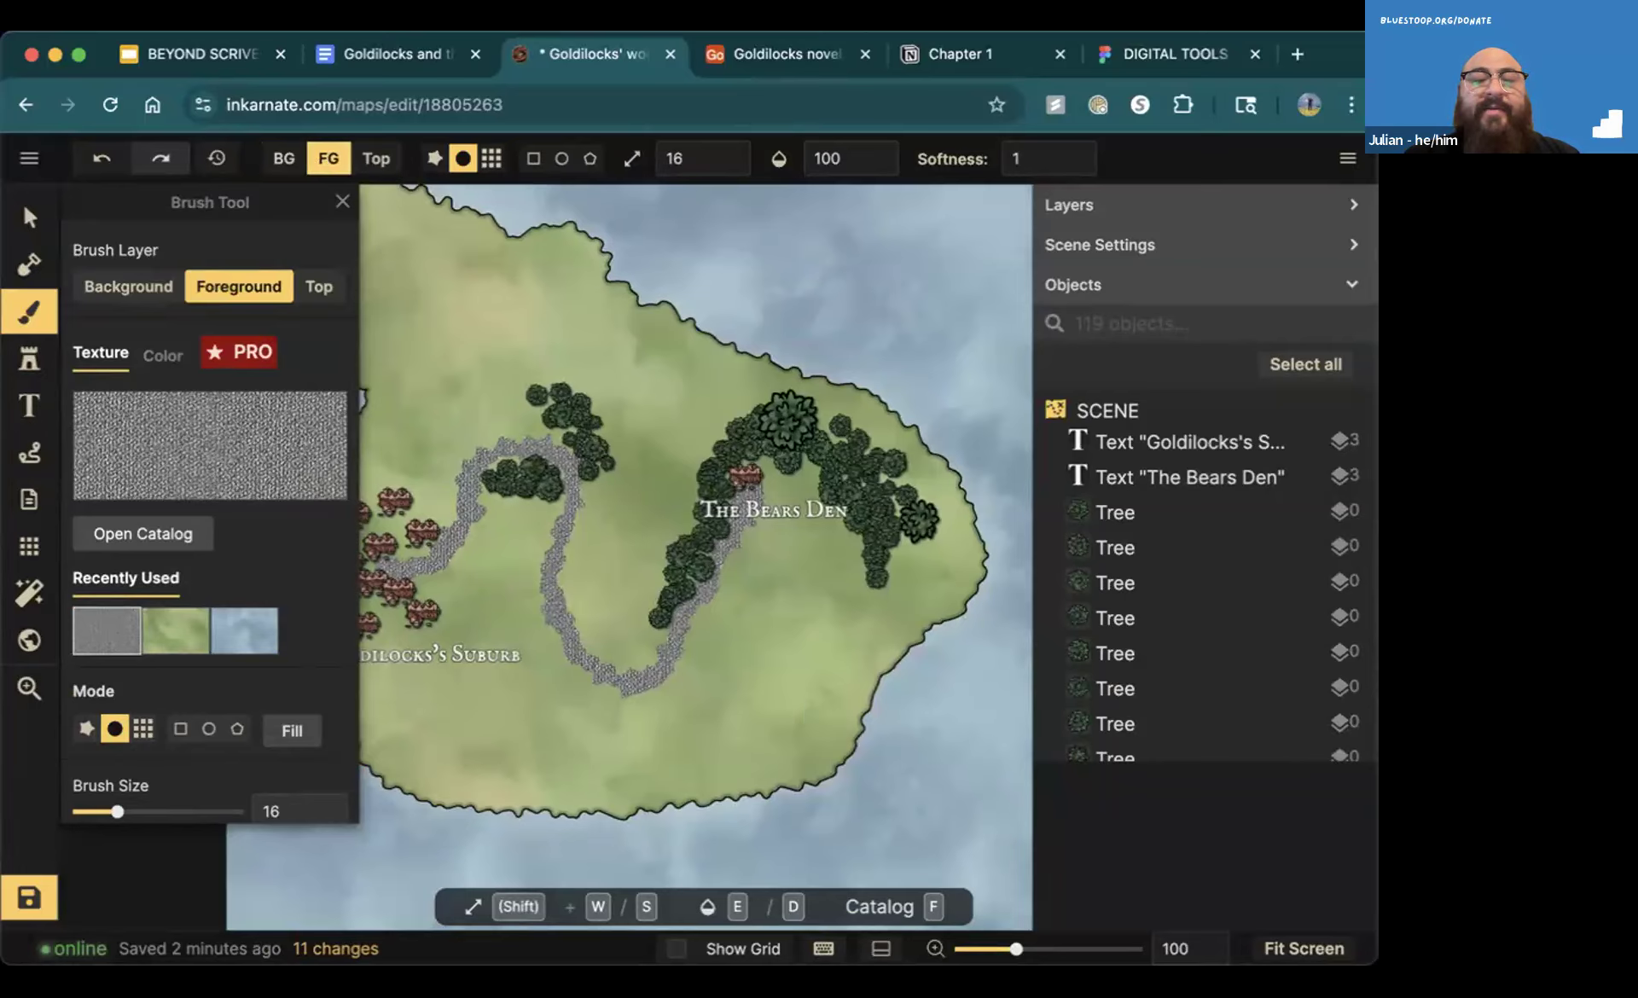
Paint a looping side path east of the main path, below The Bears Den, and close the brush settings
mouse_move(672, 683)
left_mouse_down()
mouse_move(736, 669)
mouse_move(744, 627)
mouse_move(696, 598)
left_mouse_up()
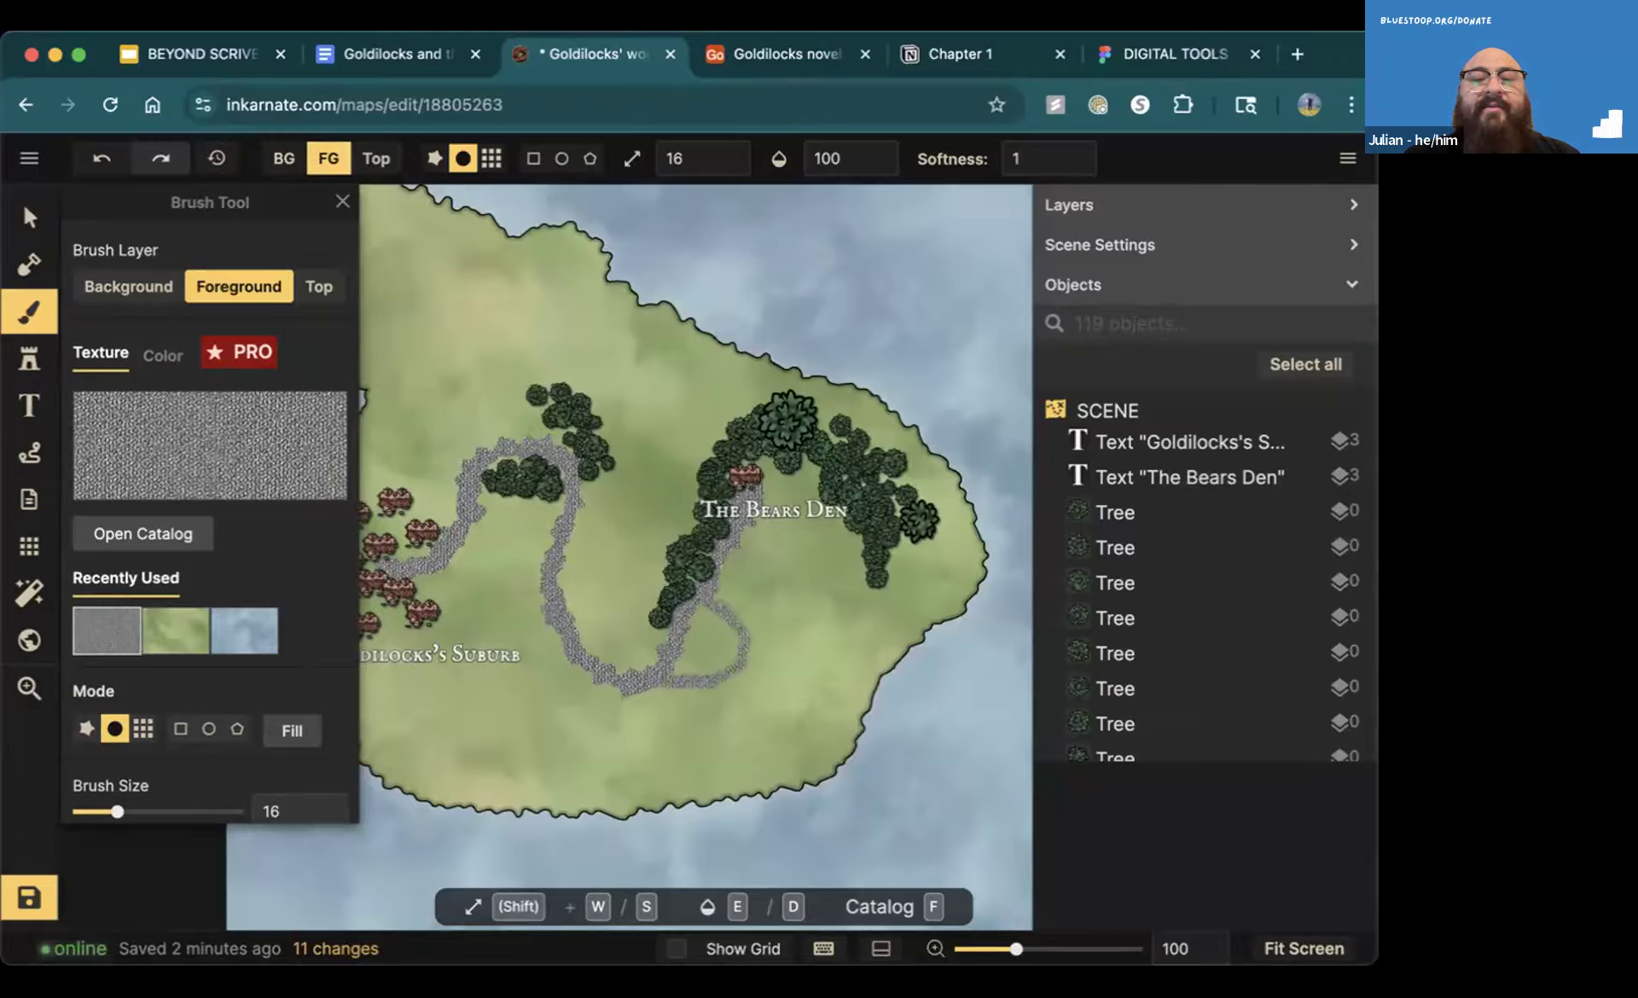
left_click_drag(746, 671, 670, 687)
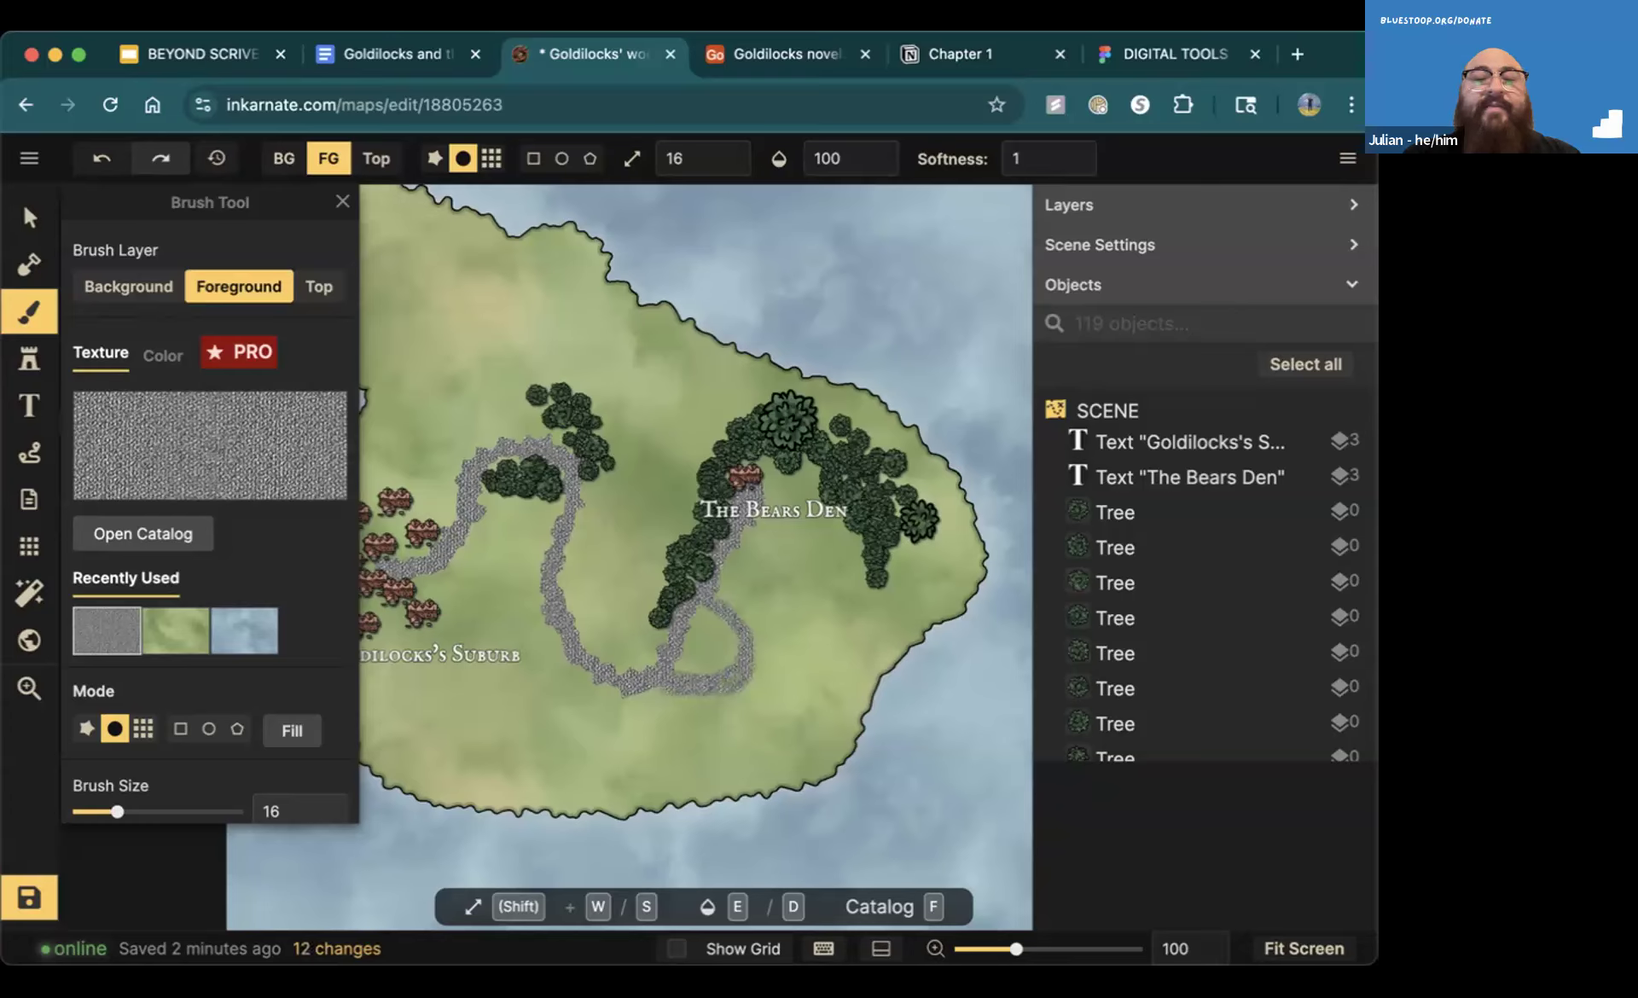
left_click(342, 202)
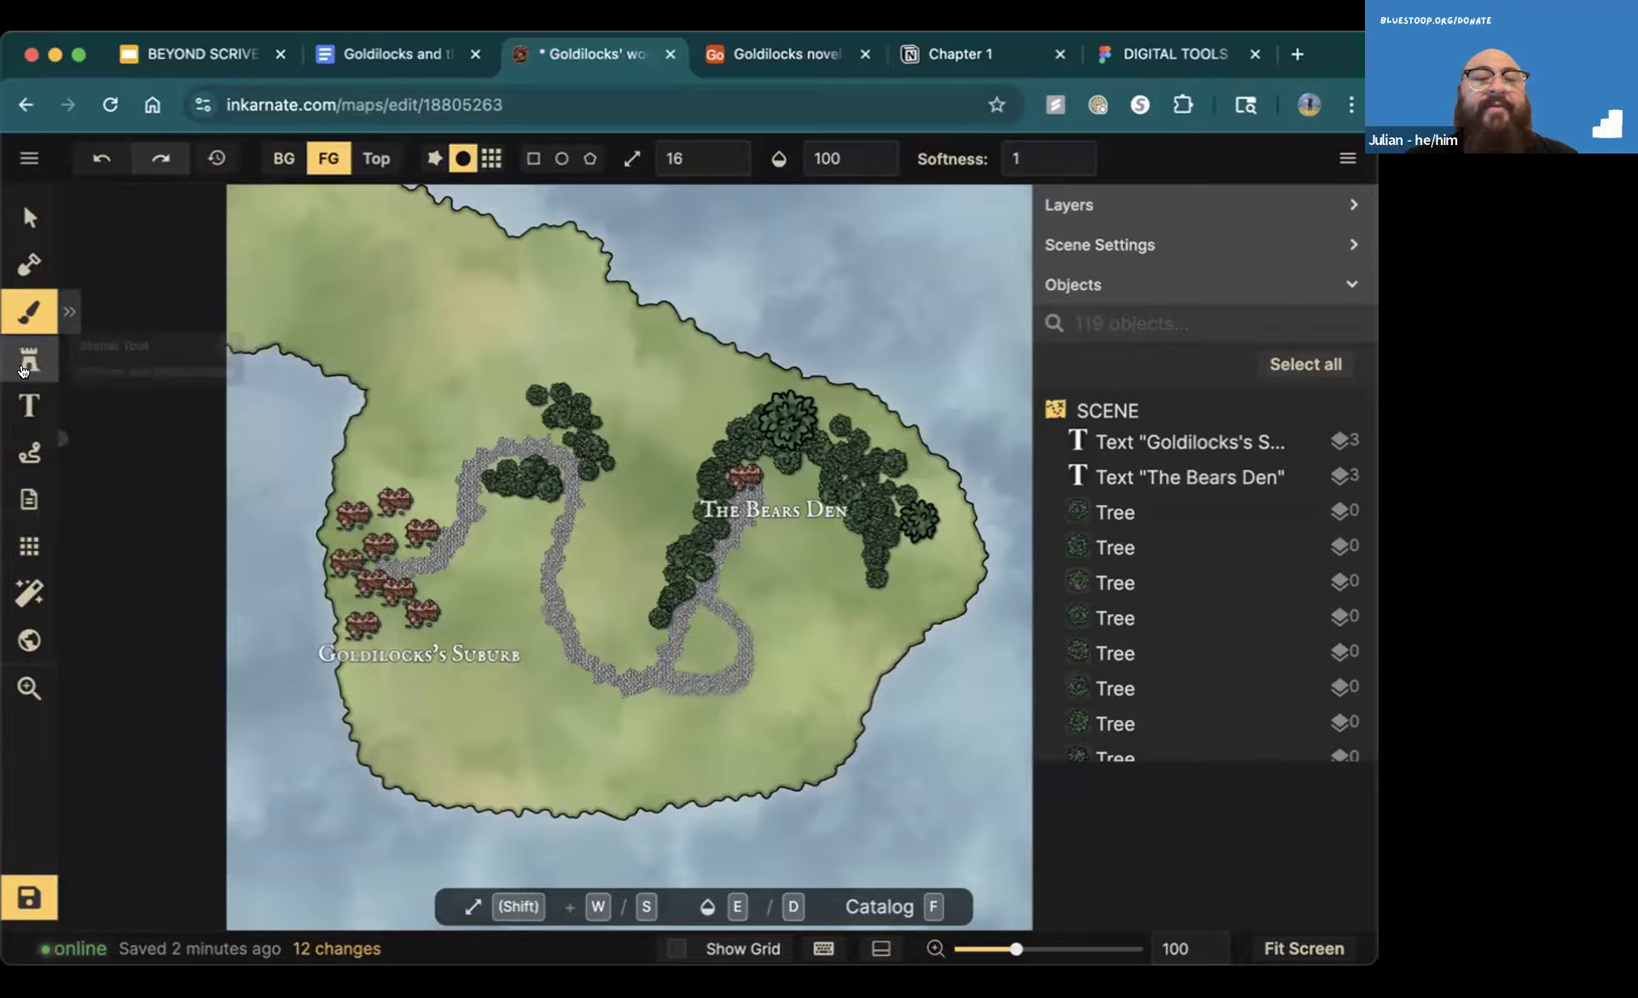
Place a default "Text" label just east of the new path loop and return to the BEYOND SCRIVENER presentation
left_click(18, 372)
left_click(31, 403)
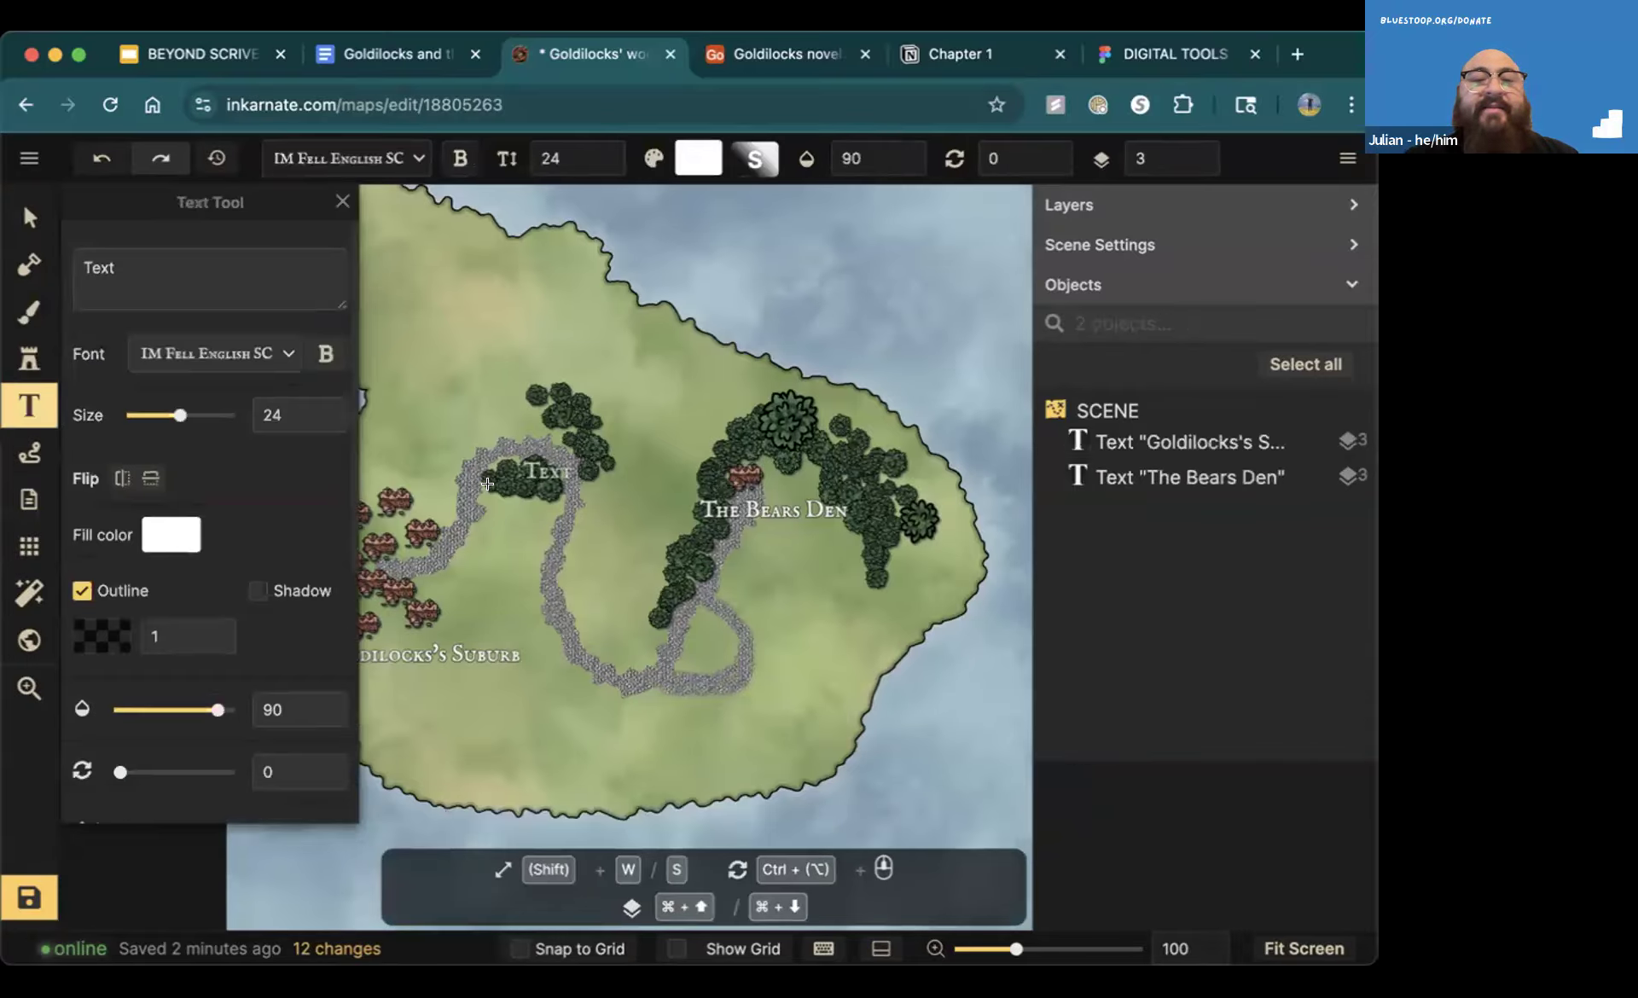
left_click(783, 651)
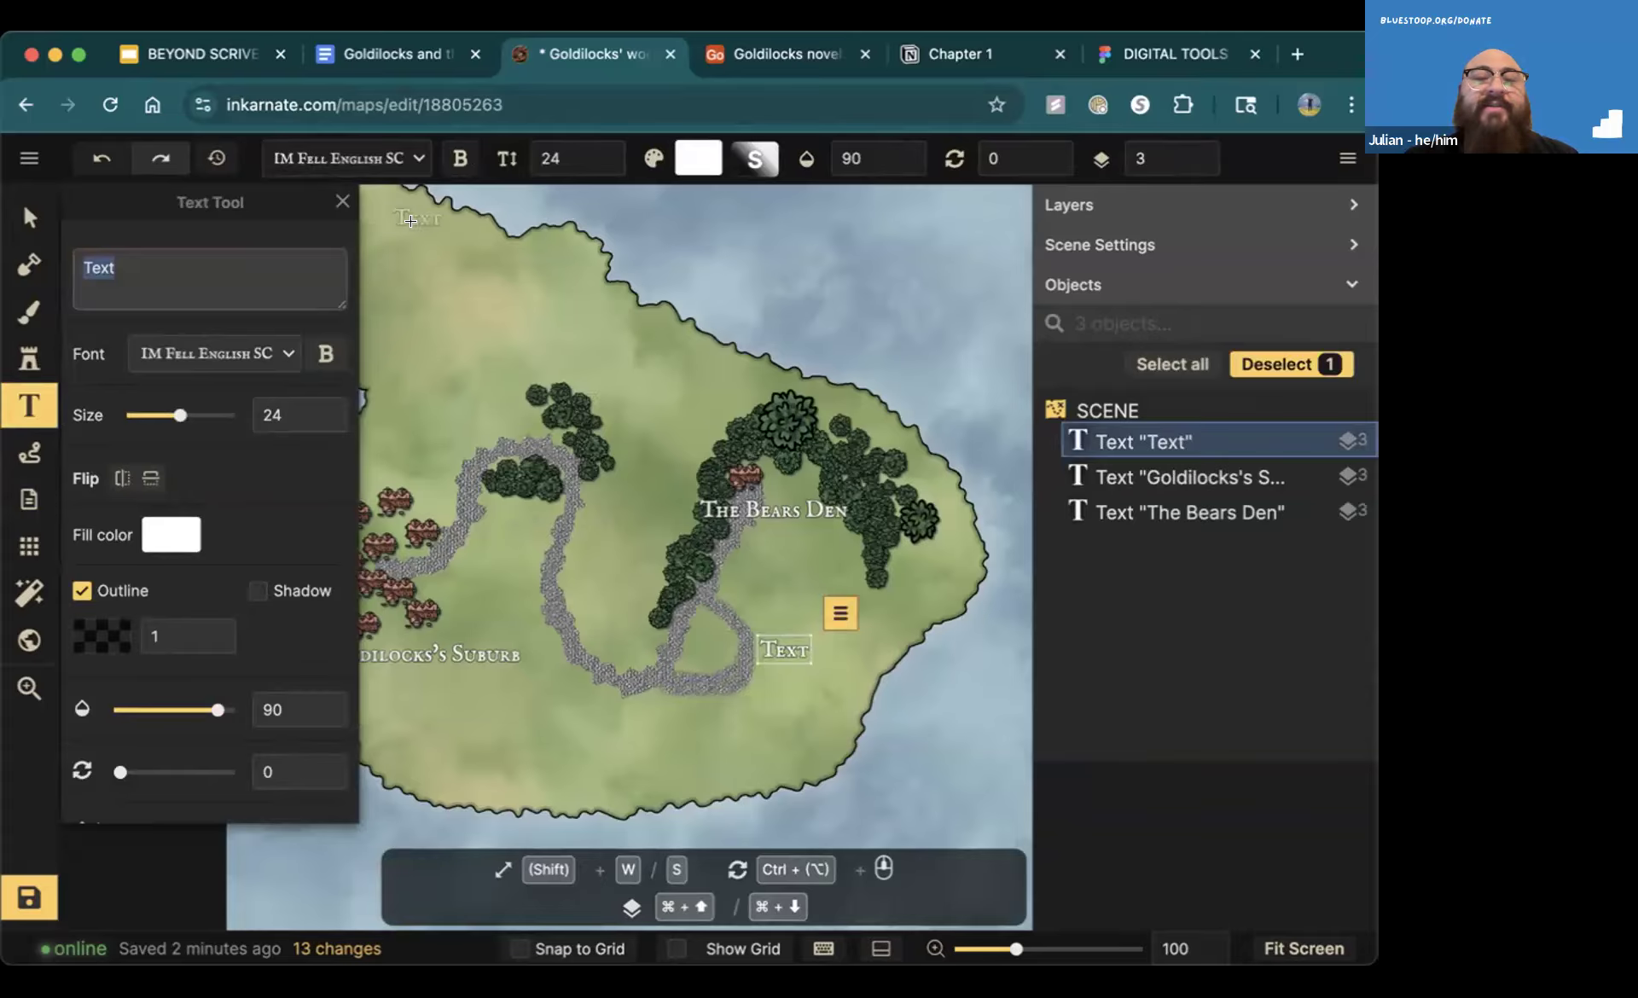
left_click(193, 58)
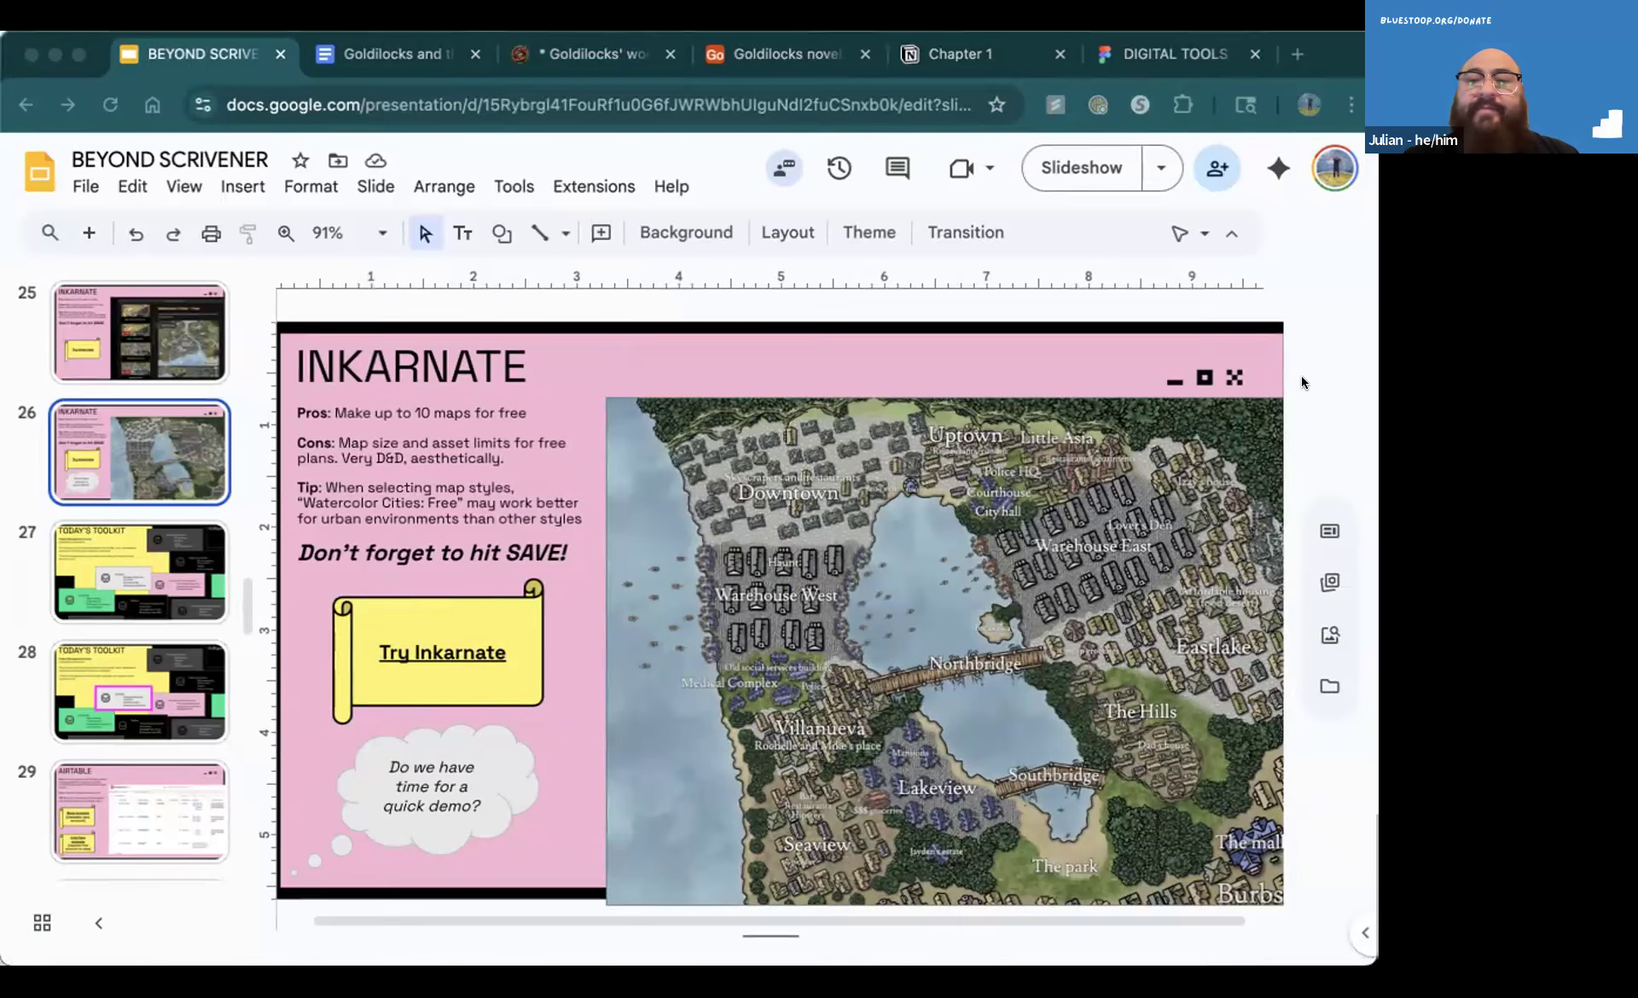
Switch back to the Goldilocks' woods map in Inkarnate, close the Text Tool settings and save the map
left_click(1302, 381)
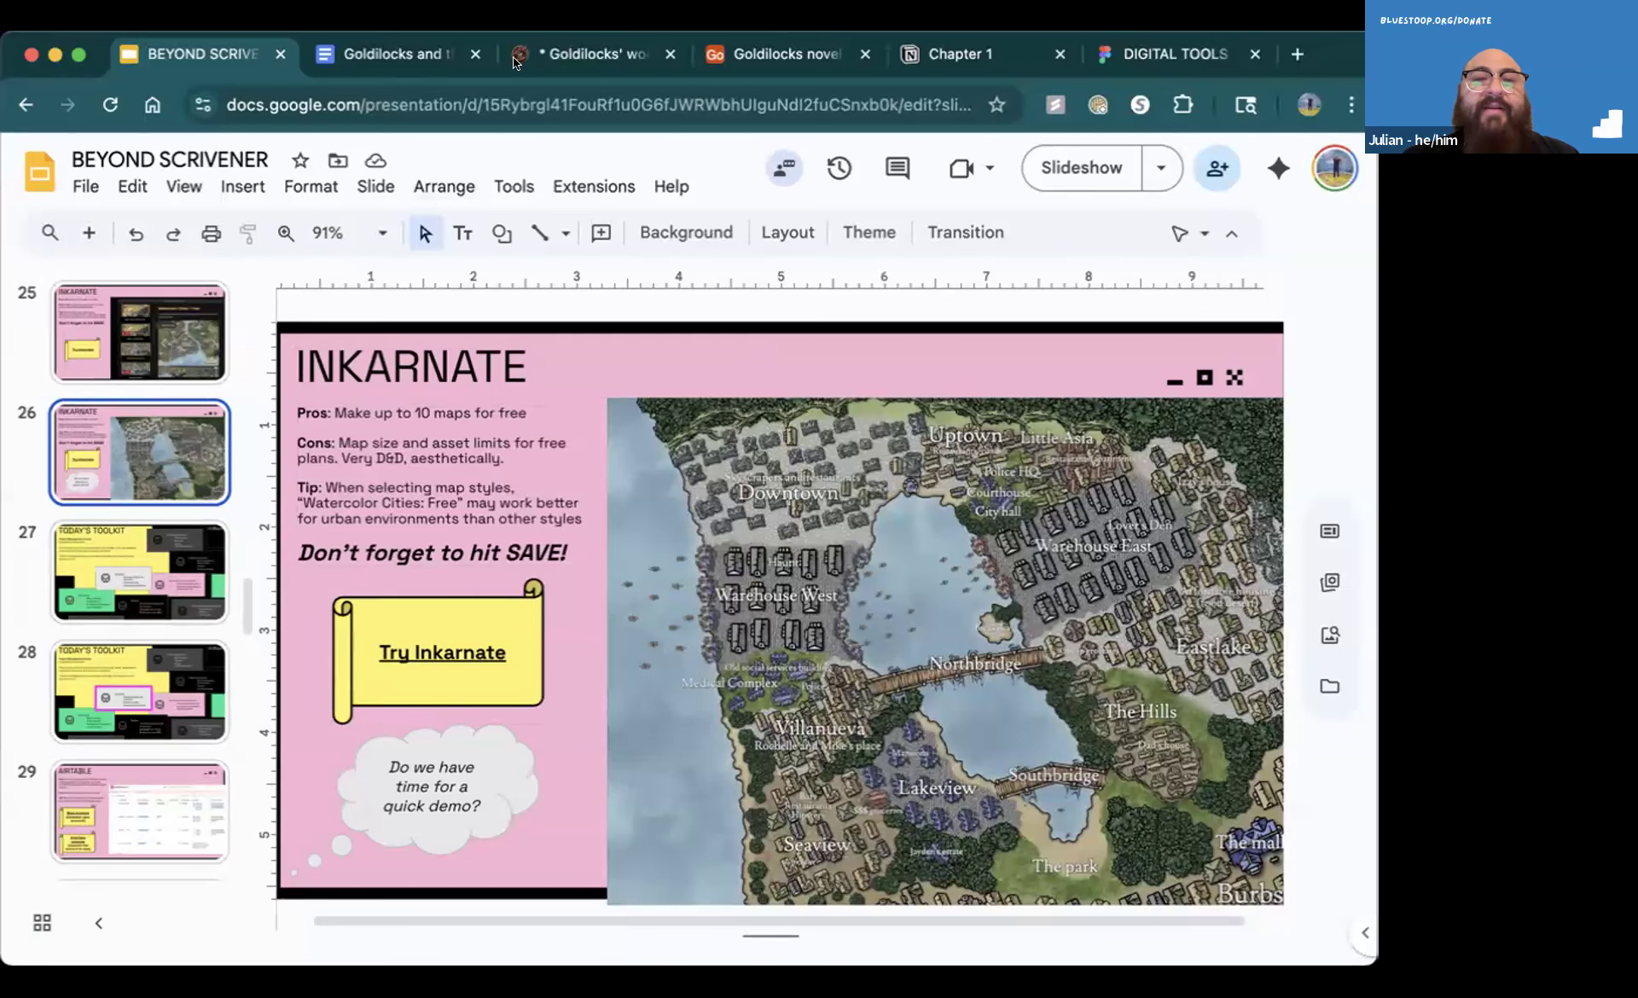
left_click(546, 54)
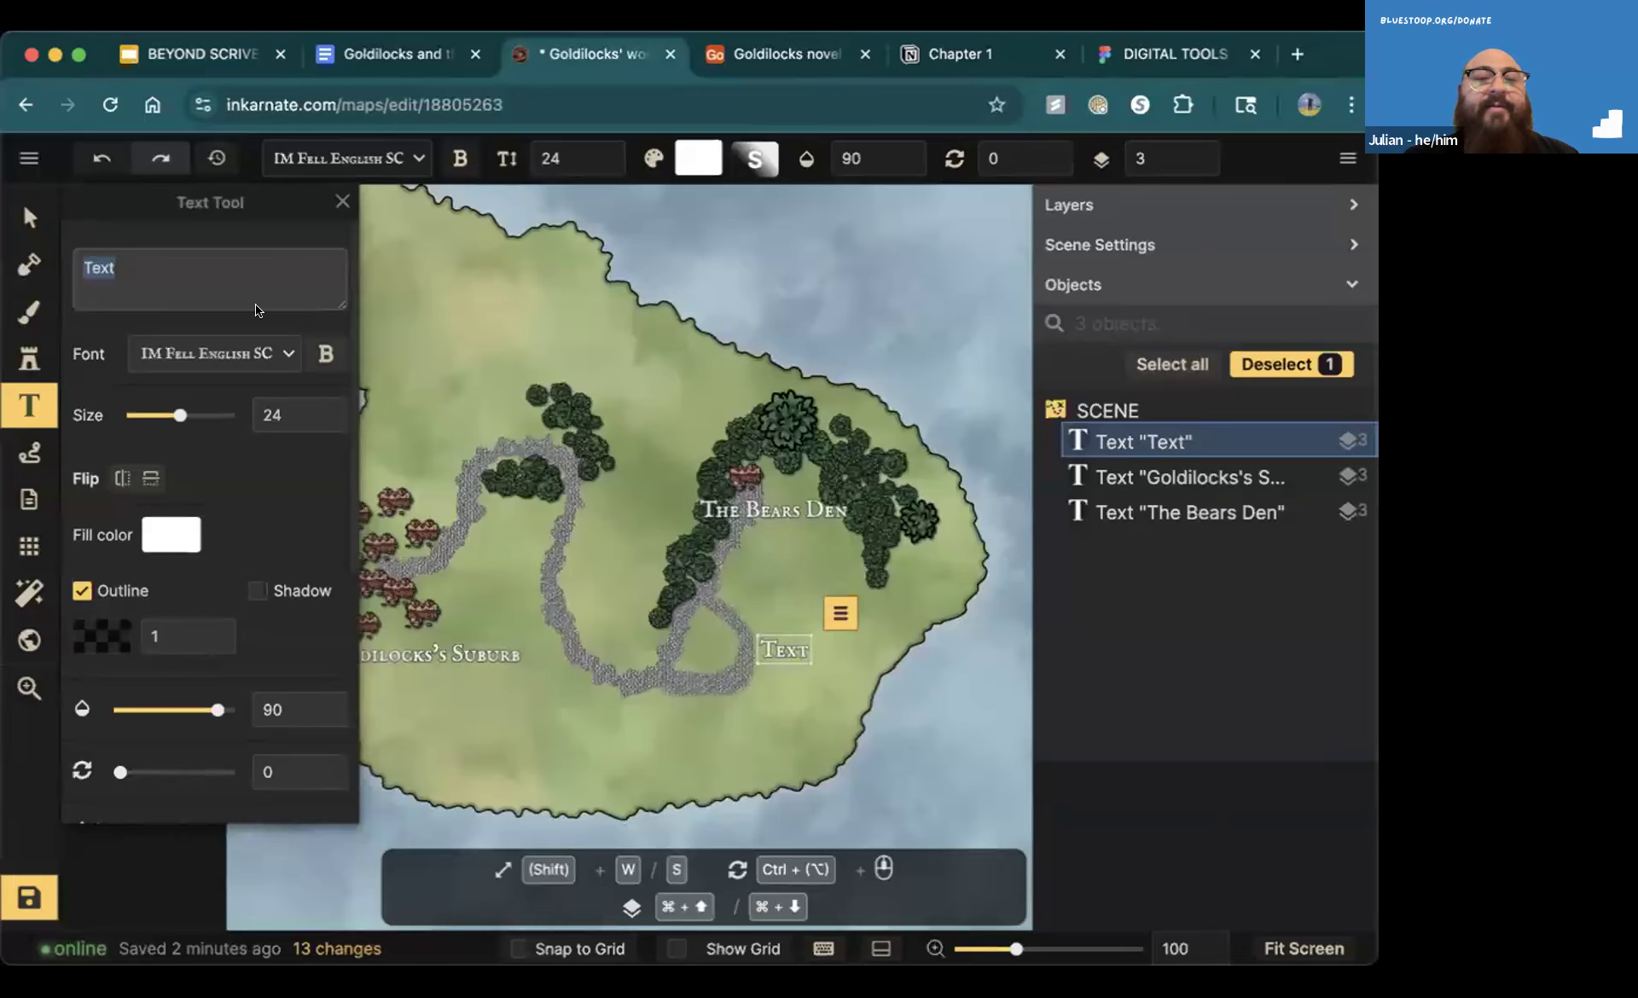
left_click(342, 202)
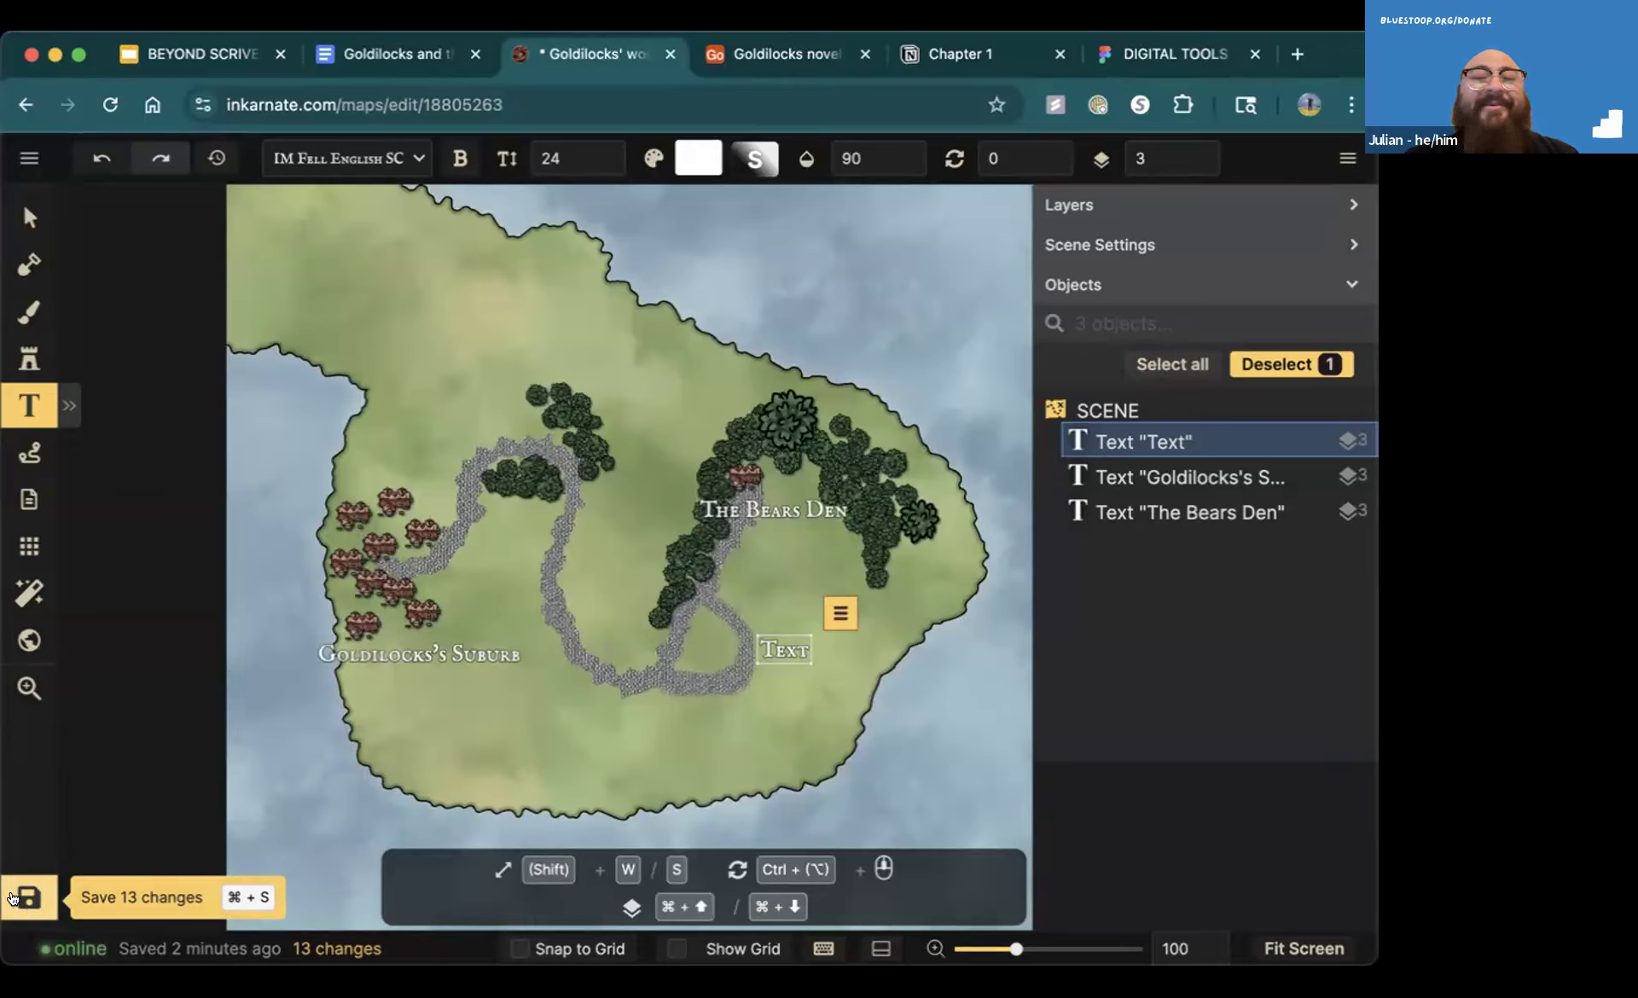
left_click(1182, 776)
left_click(23, 906)
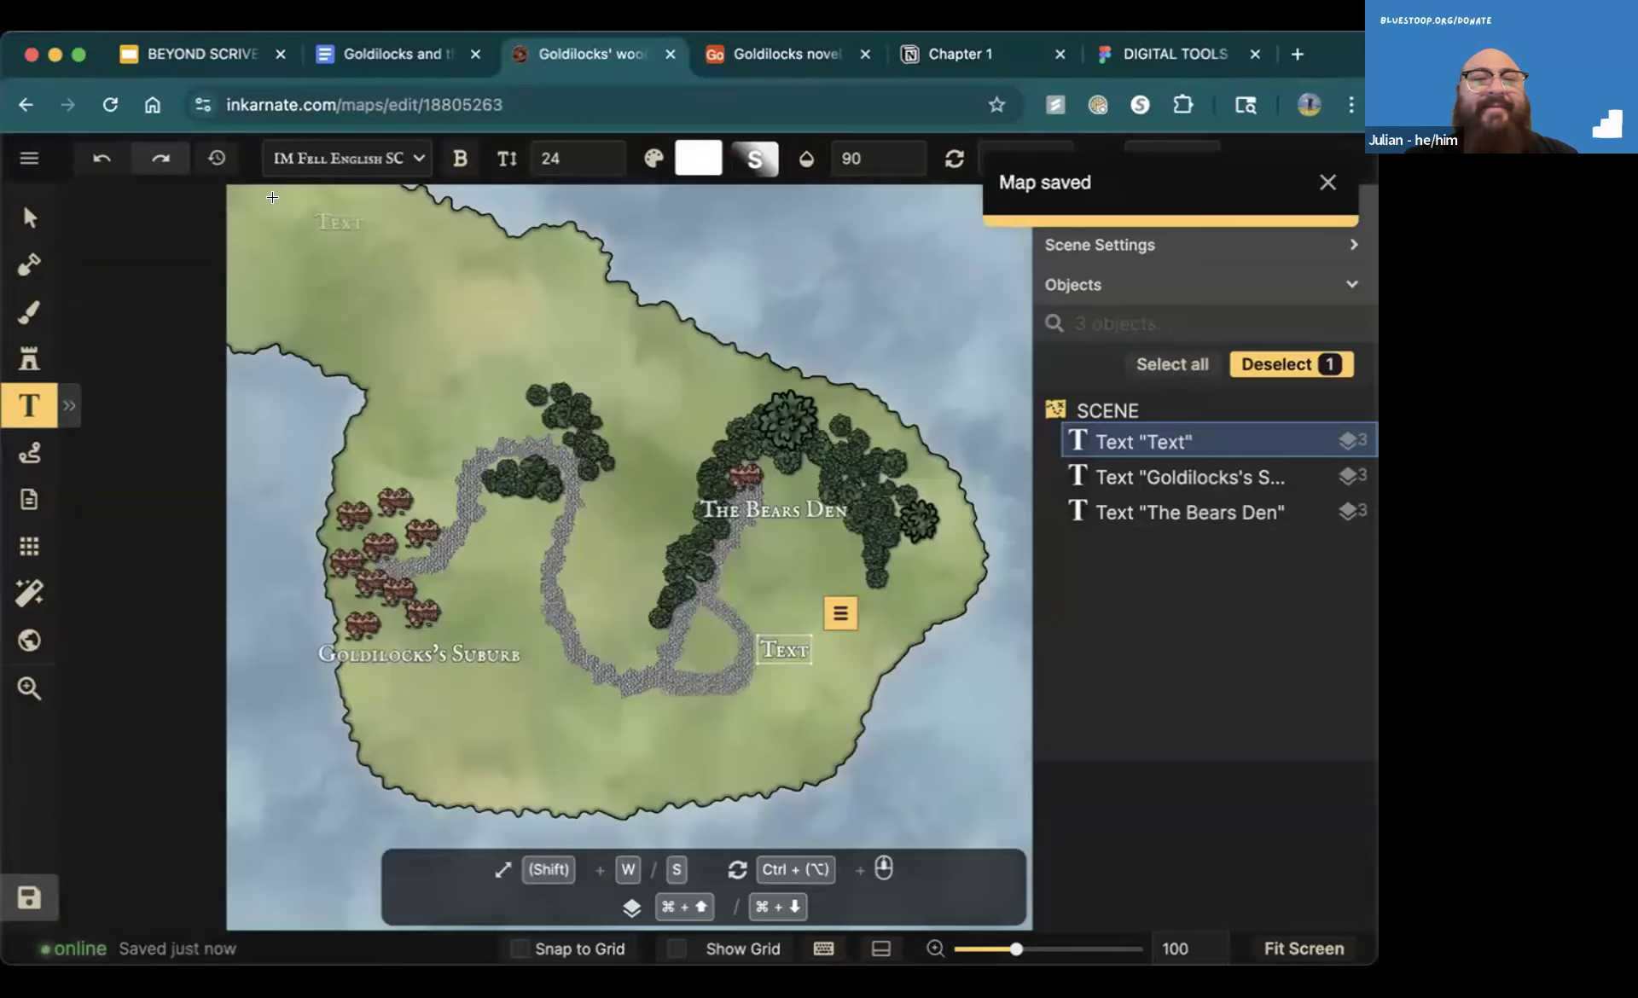
Switch to the BEYOND SCRIVENER presentation in Google Slides and present the first Airtable slide, number 29, as a slideshow
left_click(167, 59)
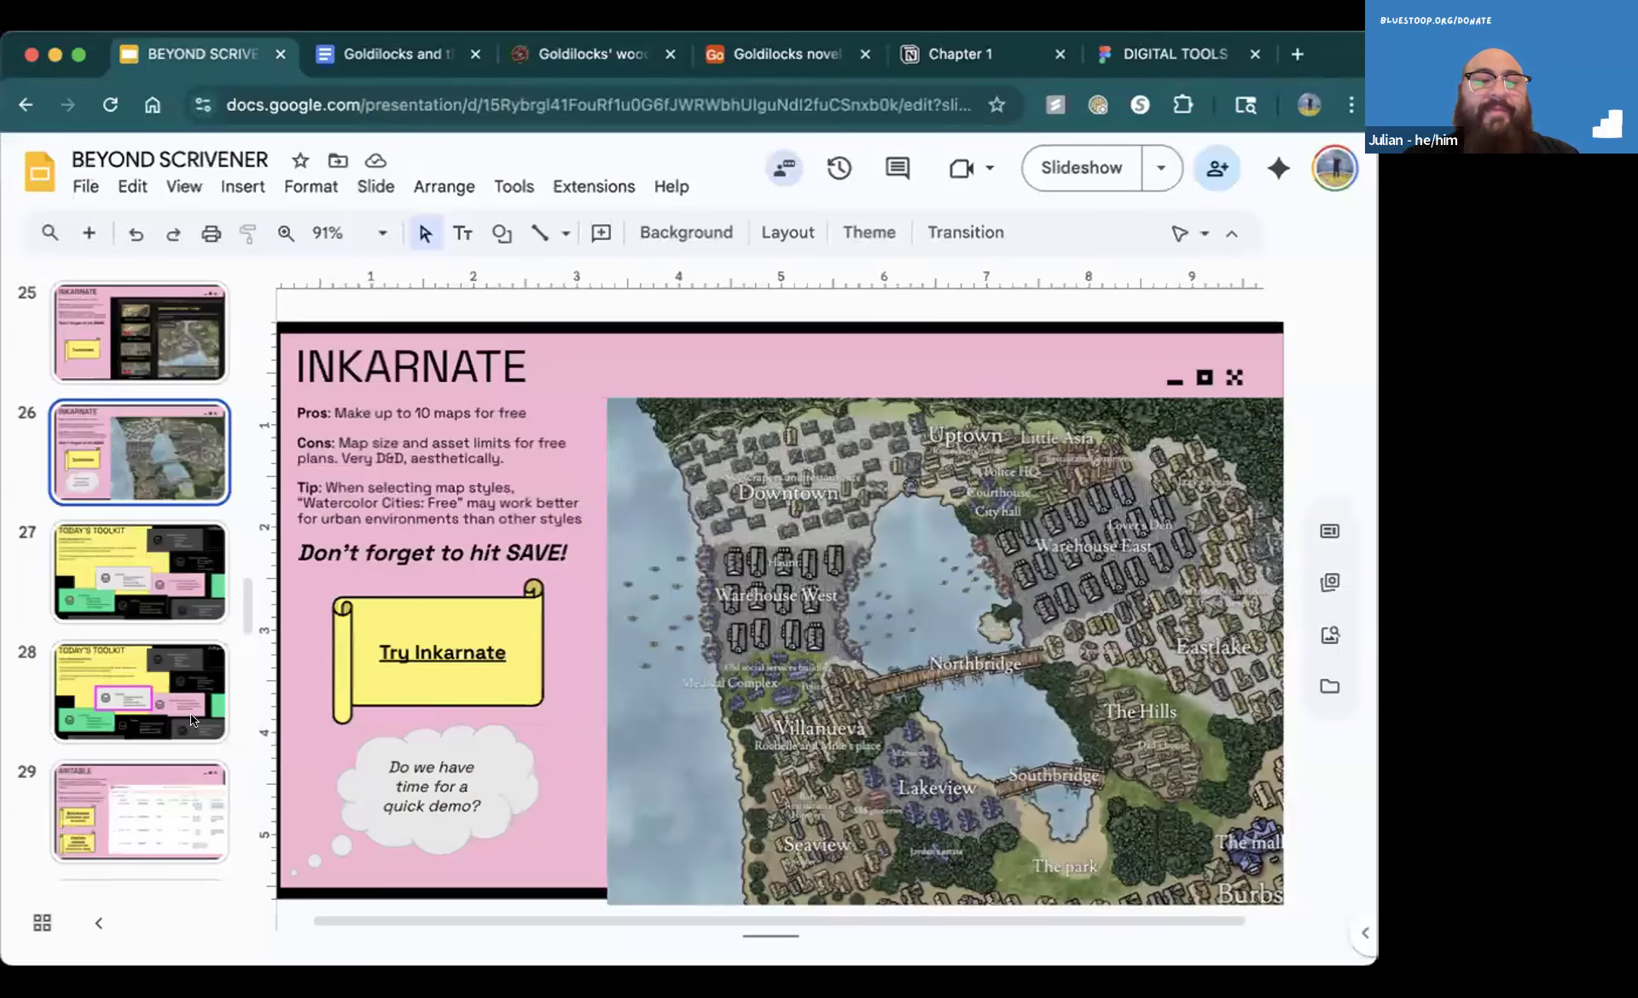
scroll(176, 735, "down", 3)
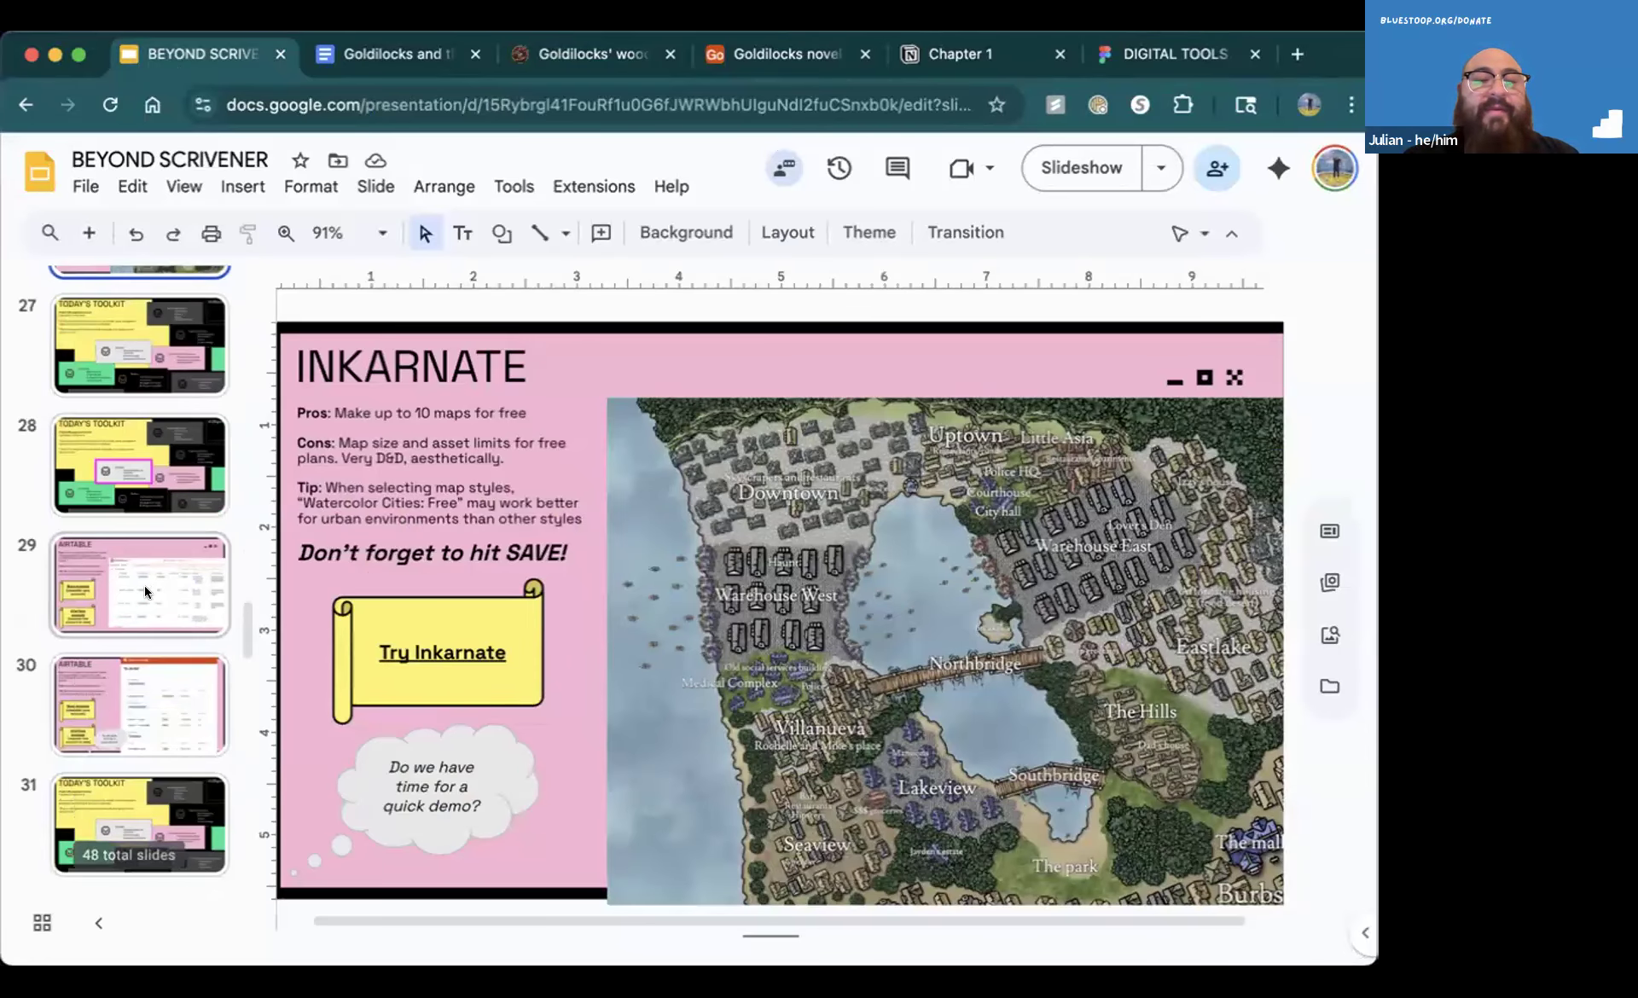
left_click(141, 587)
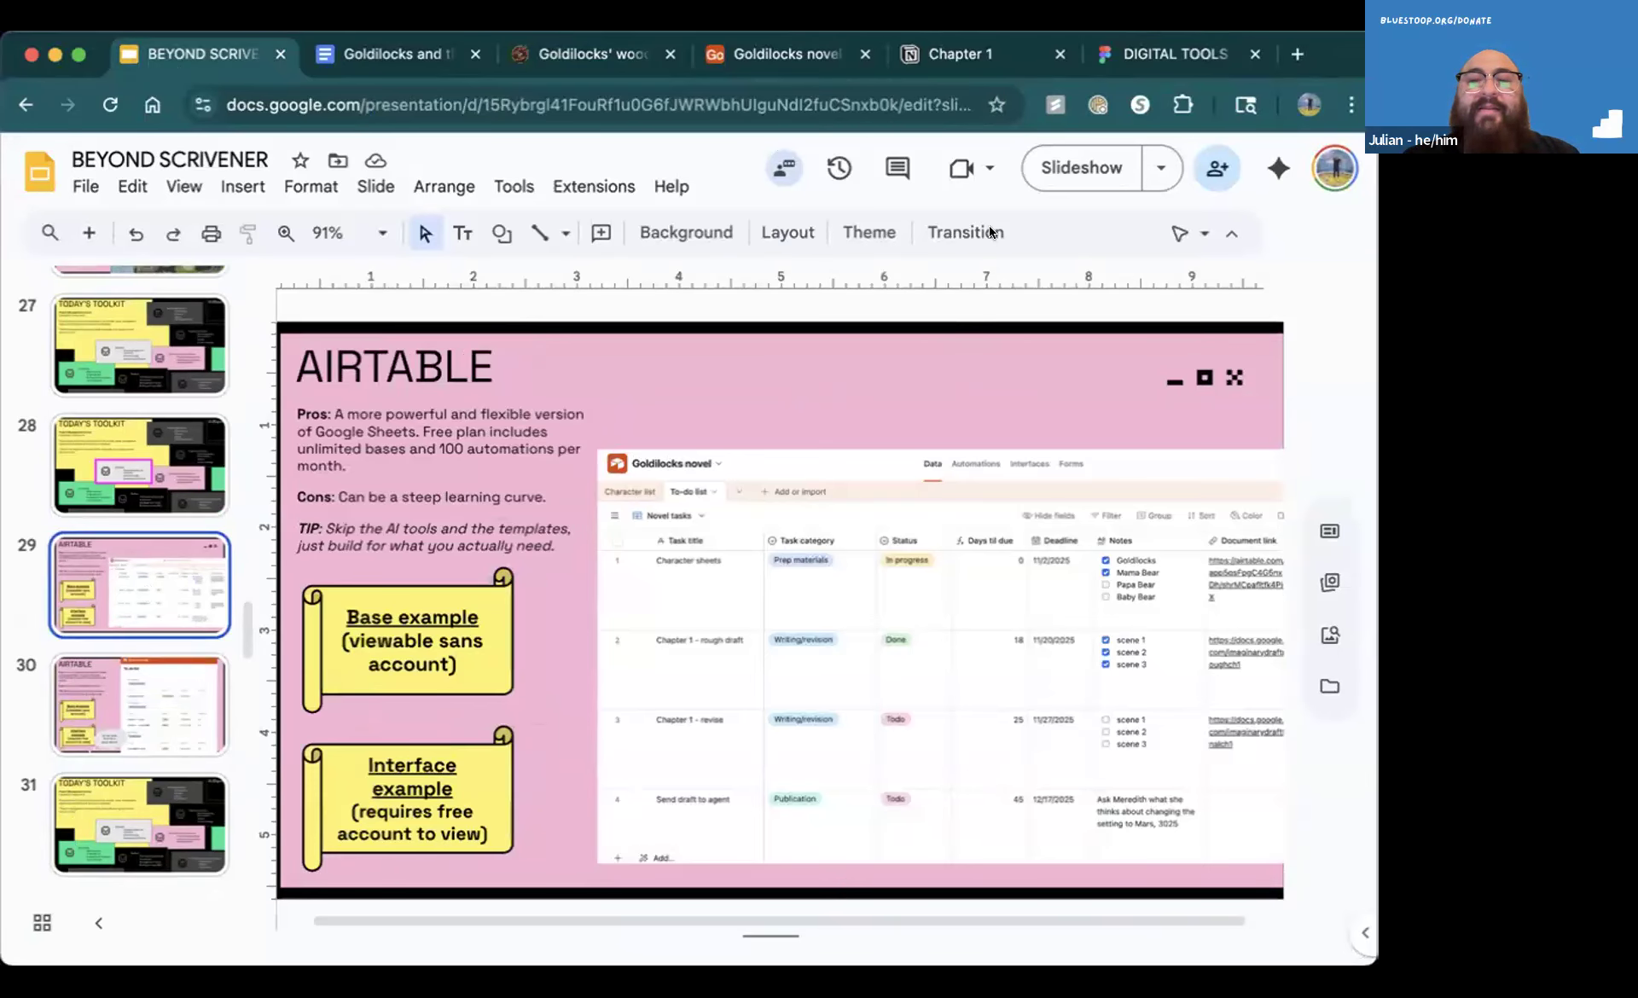
left_click(1066, 170)
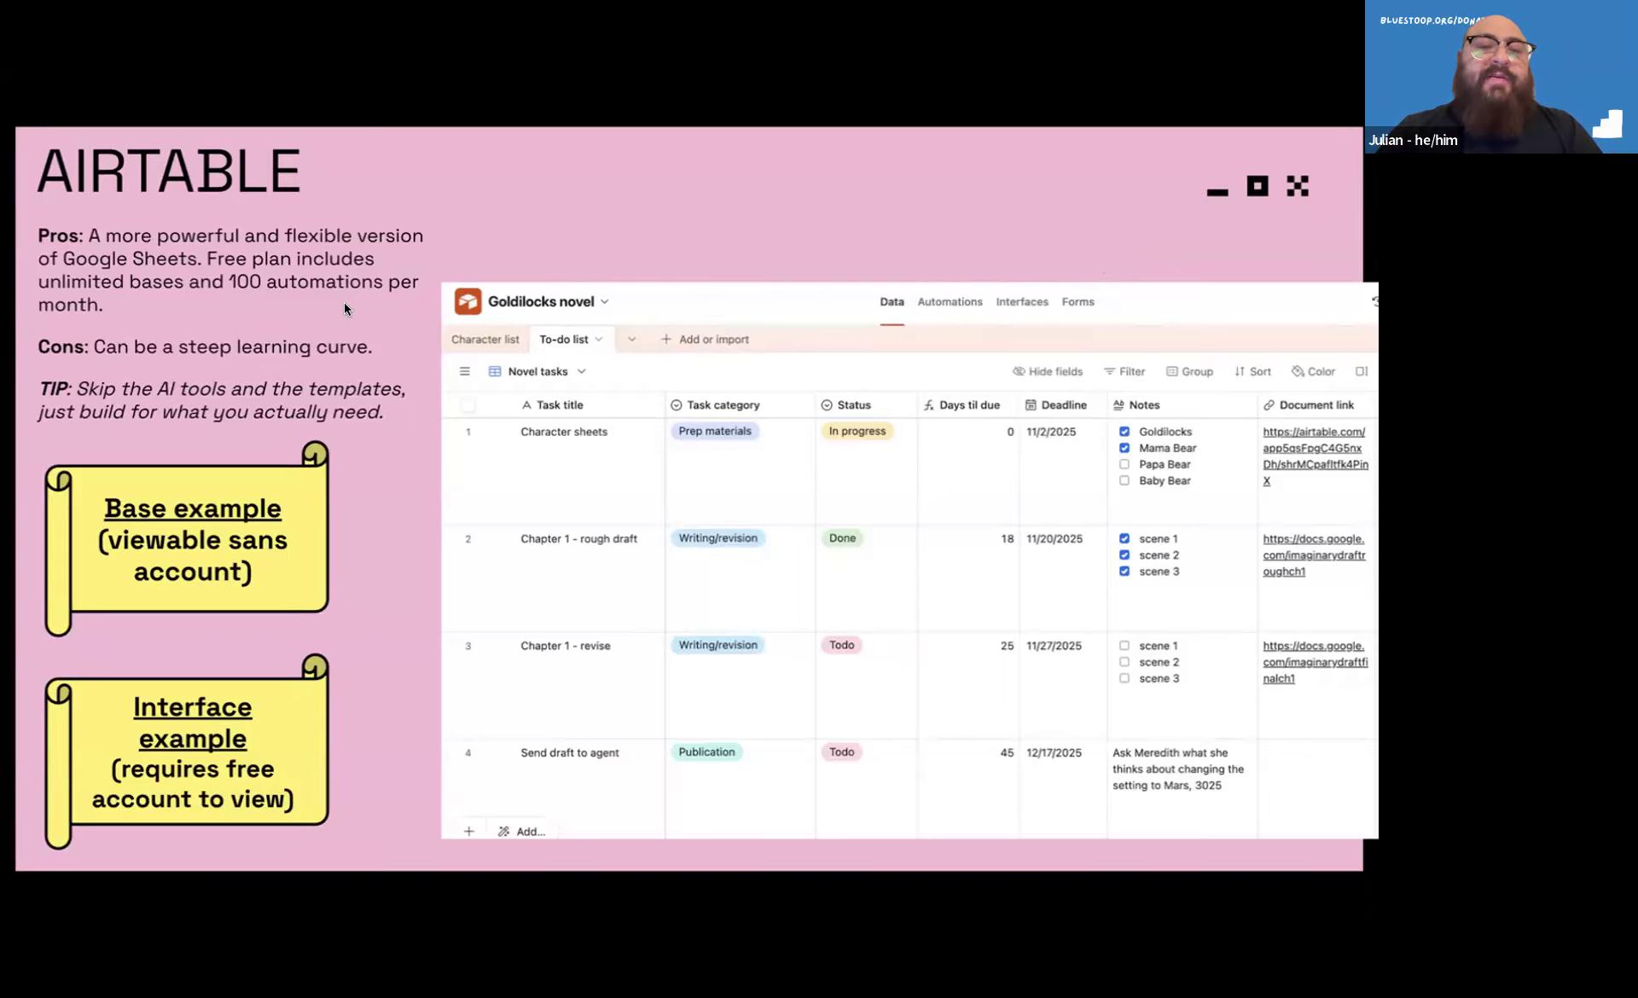
Exit the slideshow, view the Airtable to-do list interface on slide 30 and return to slide 29
key("Escape")
left_click(155, 698)
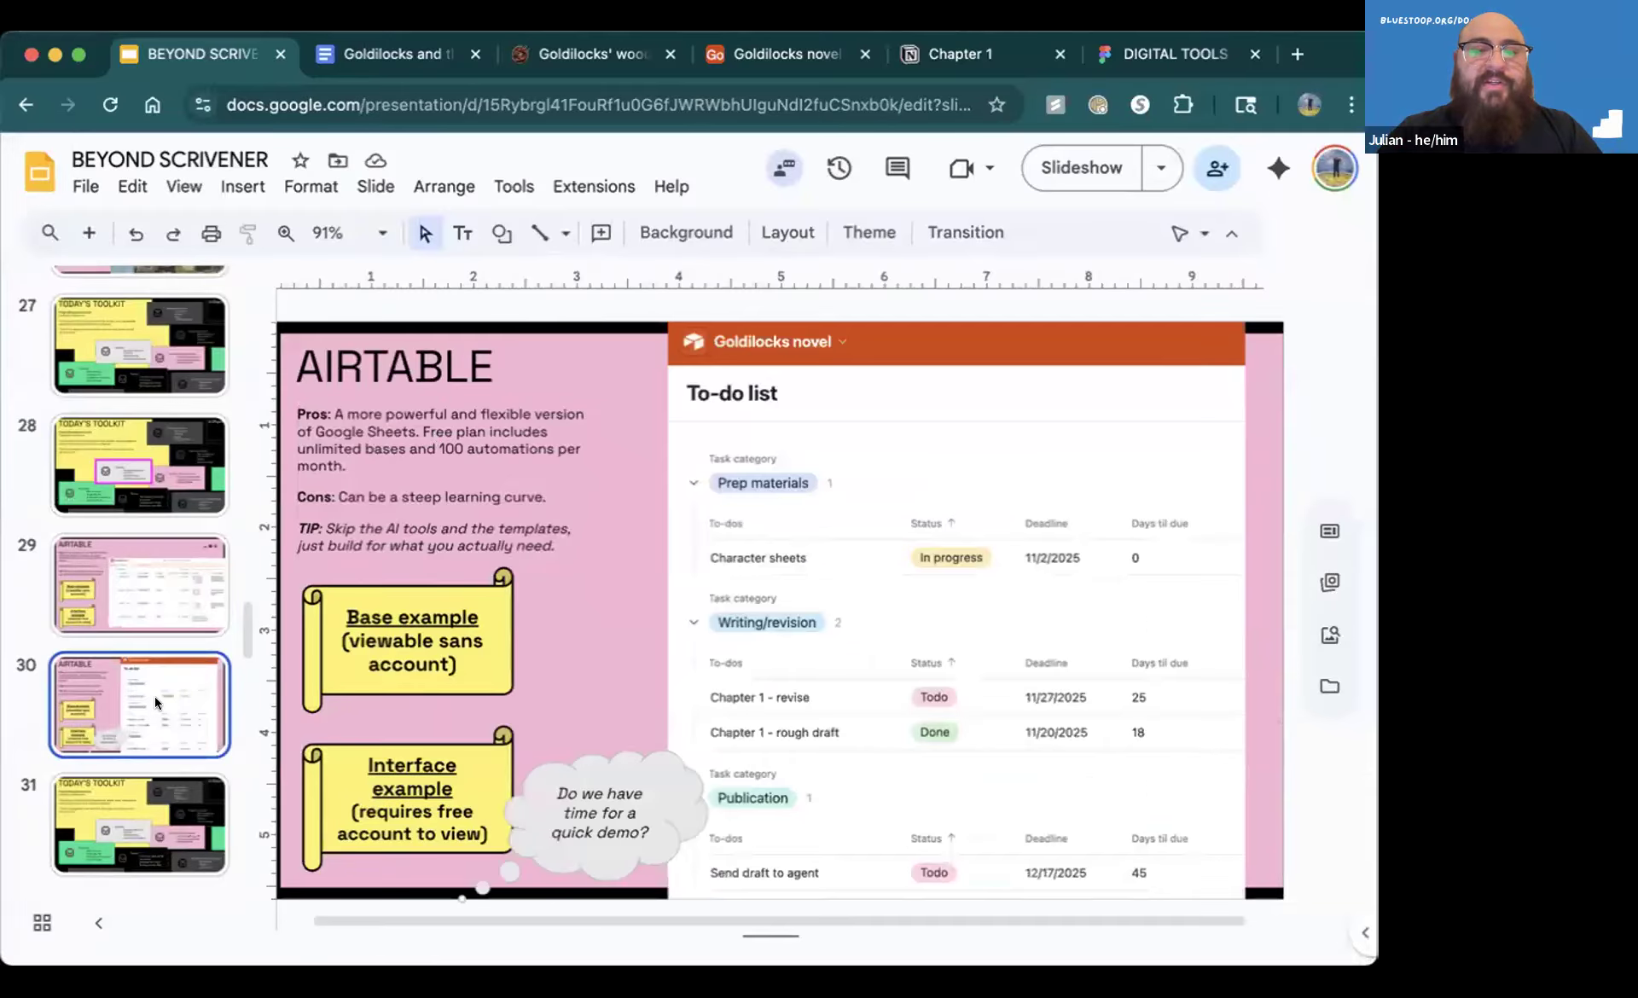
left_click(145, 590)
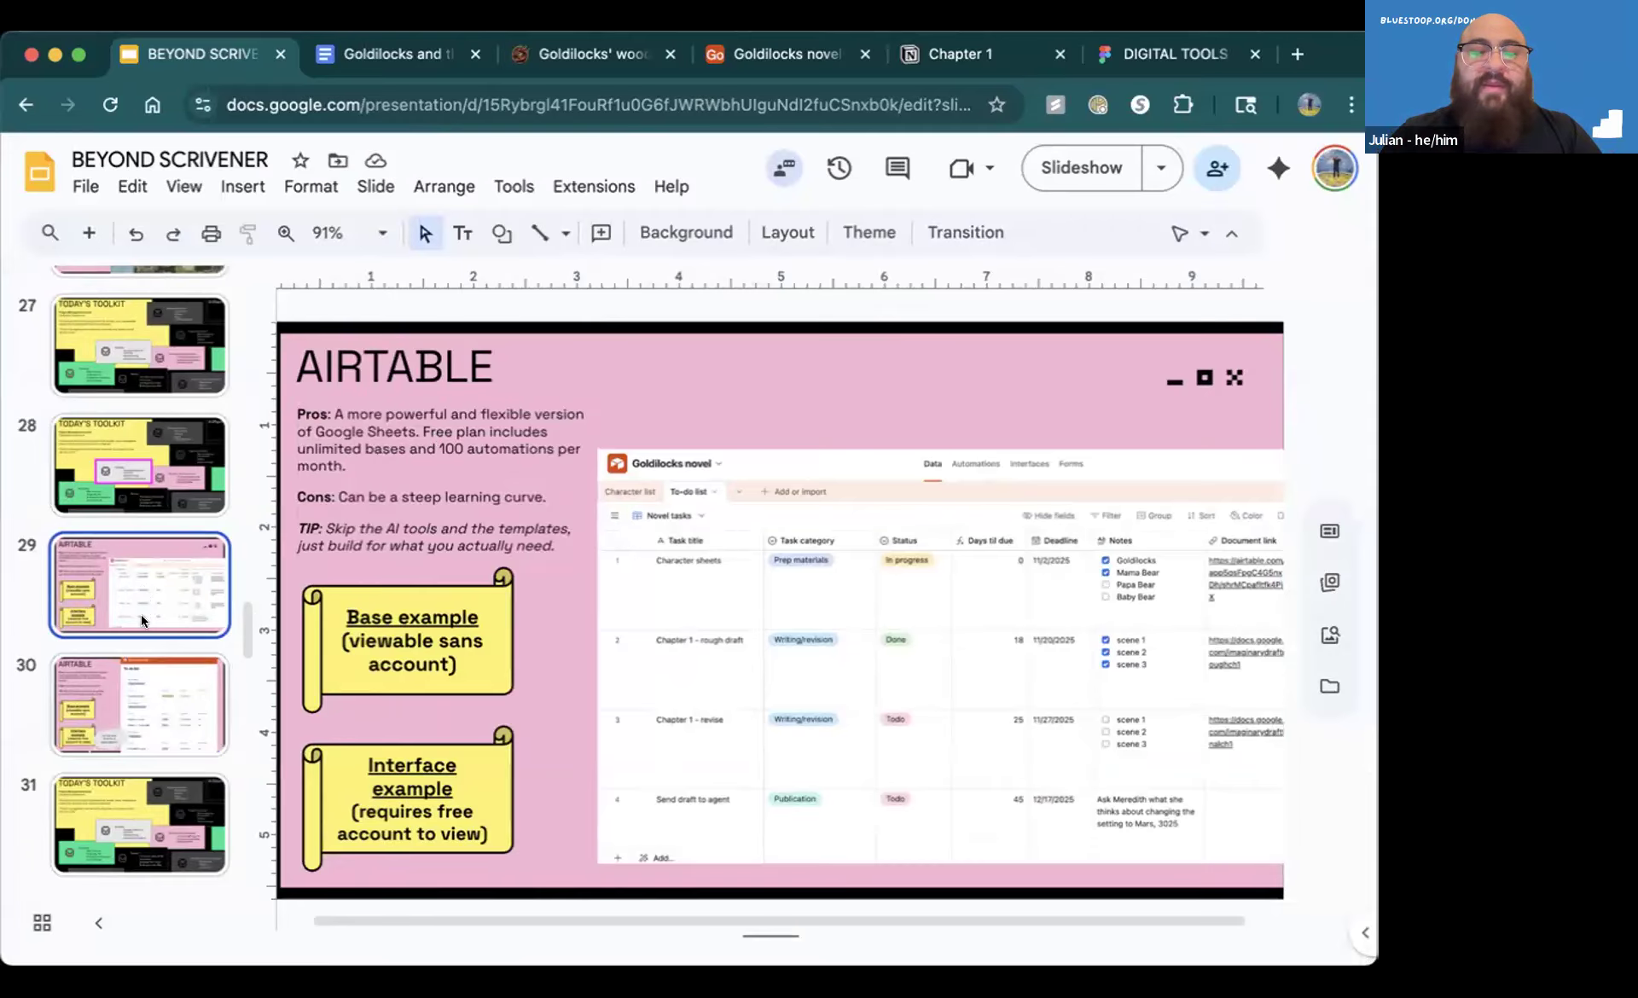
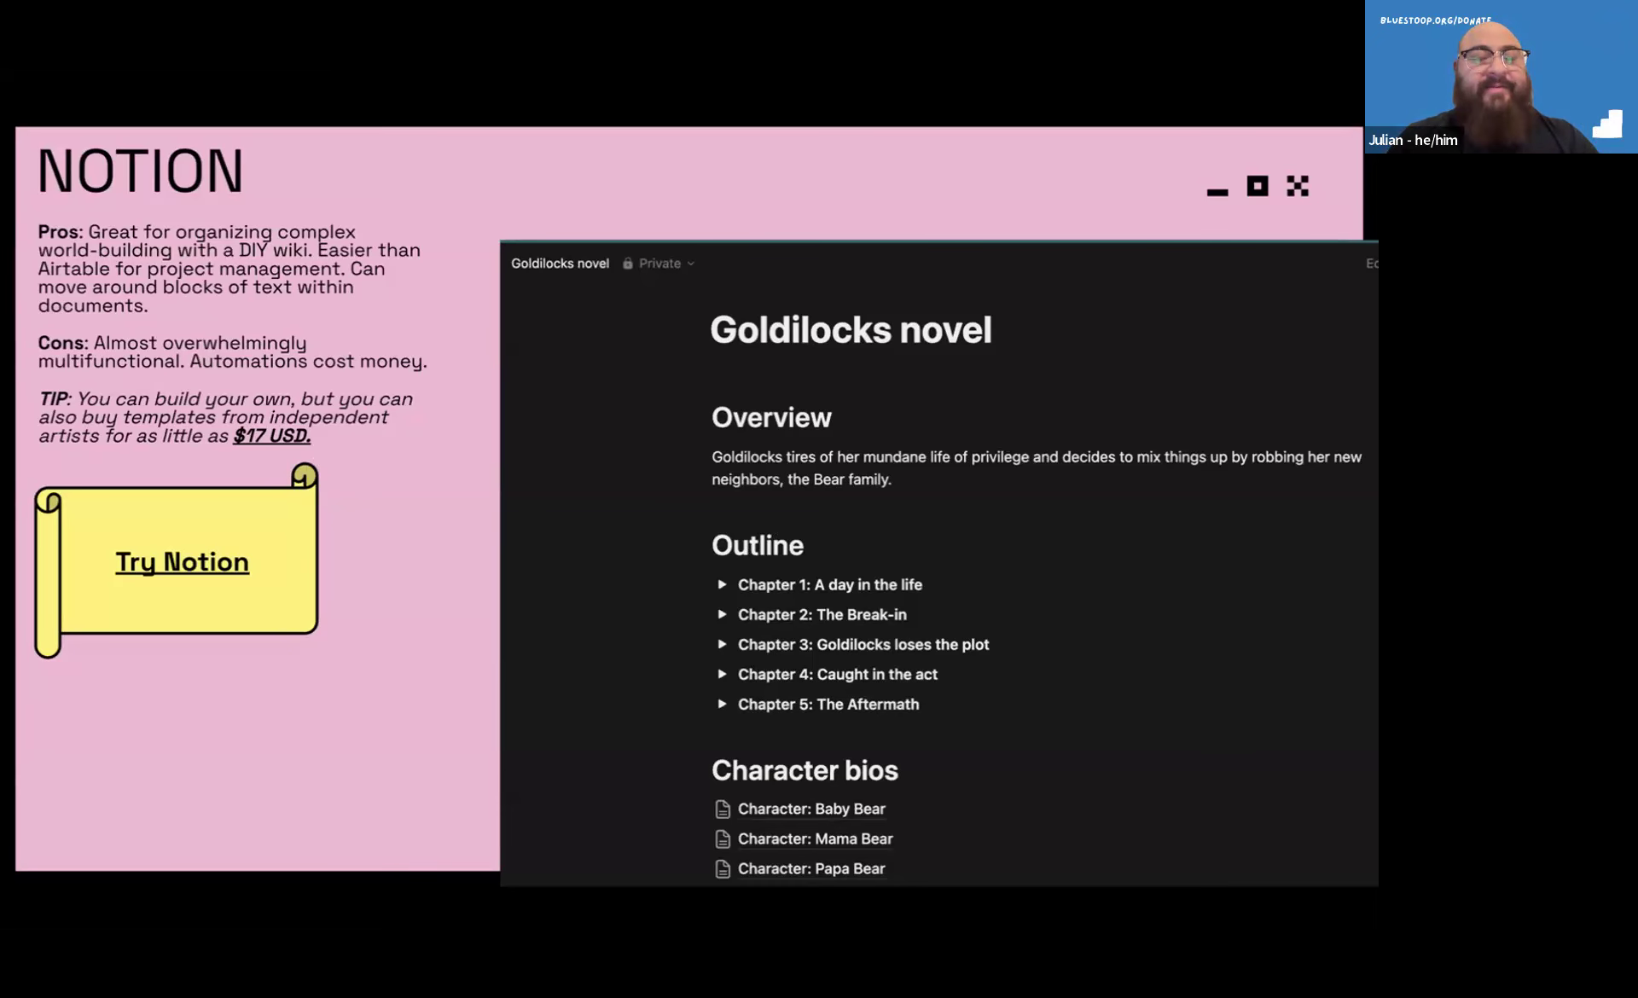
Advance the presentation to the Notion slide showing the Tasks Tracker and exit the slideshow
key("Right")
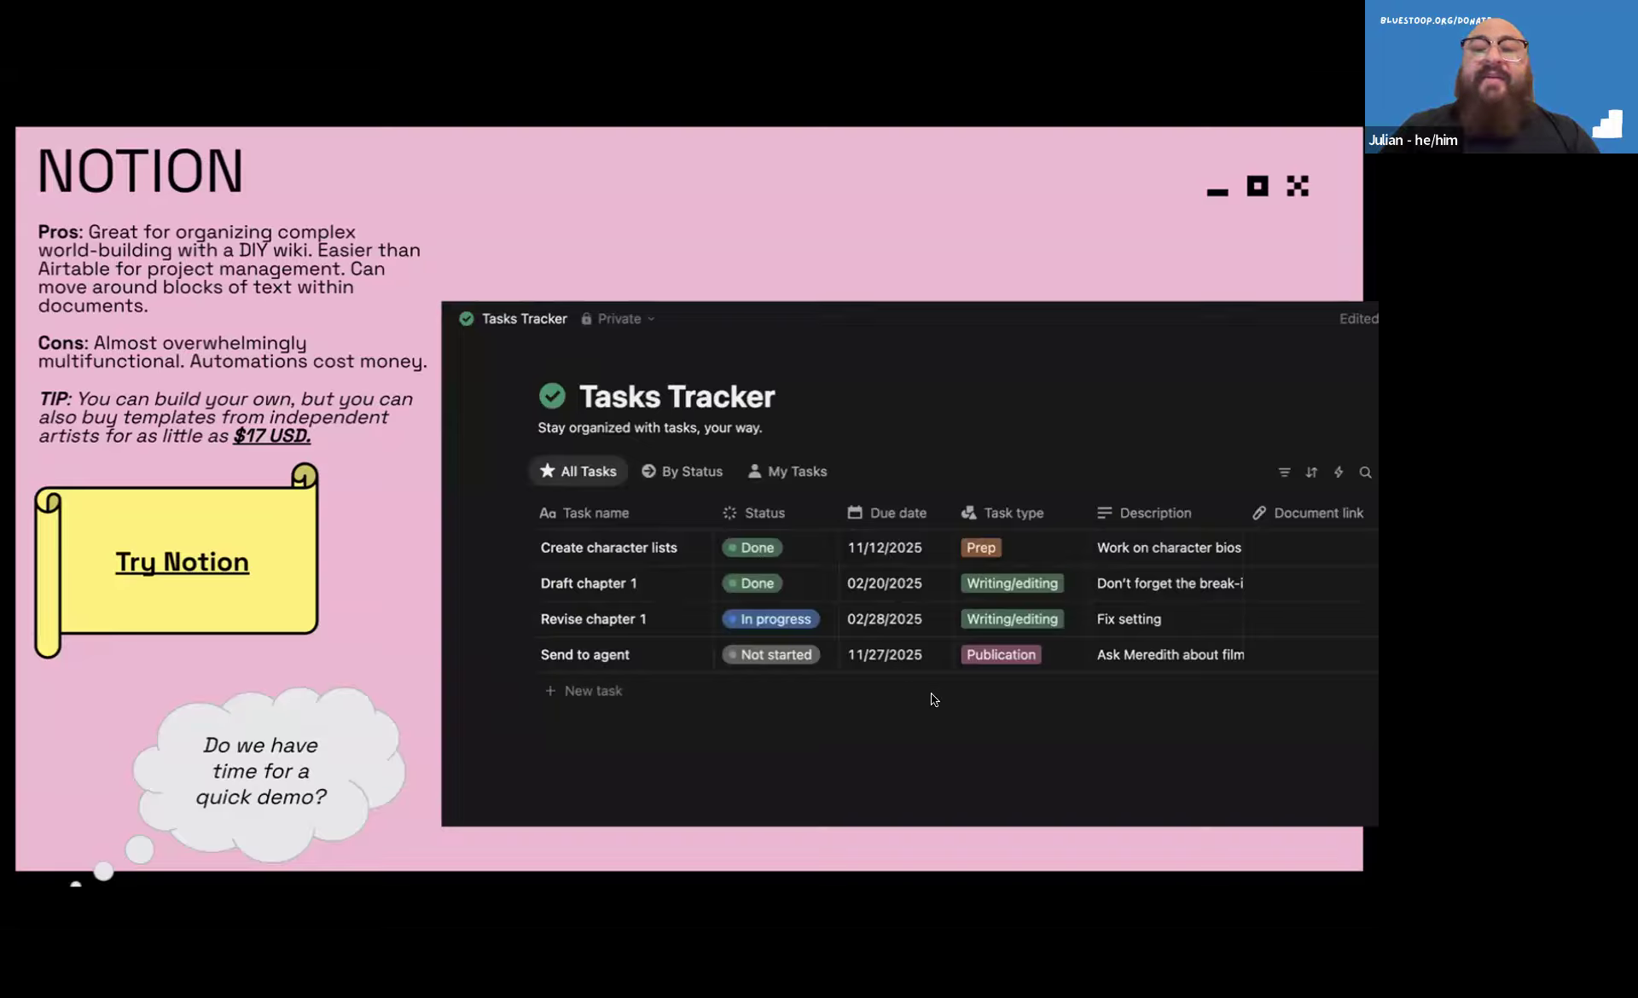
key("Escape")
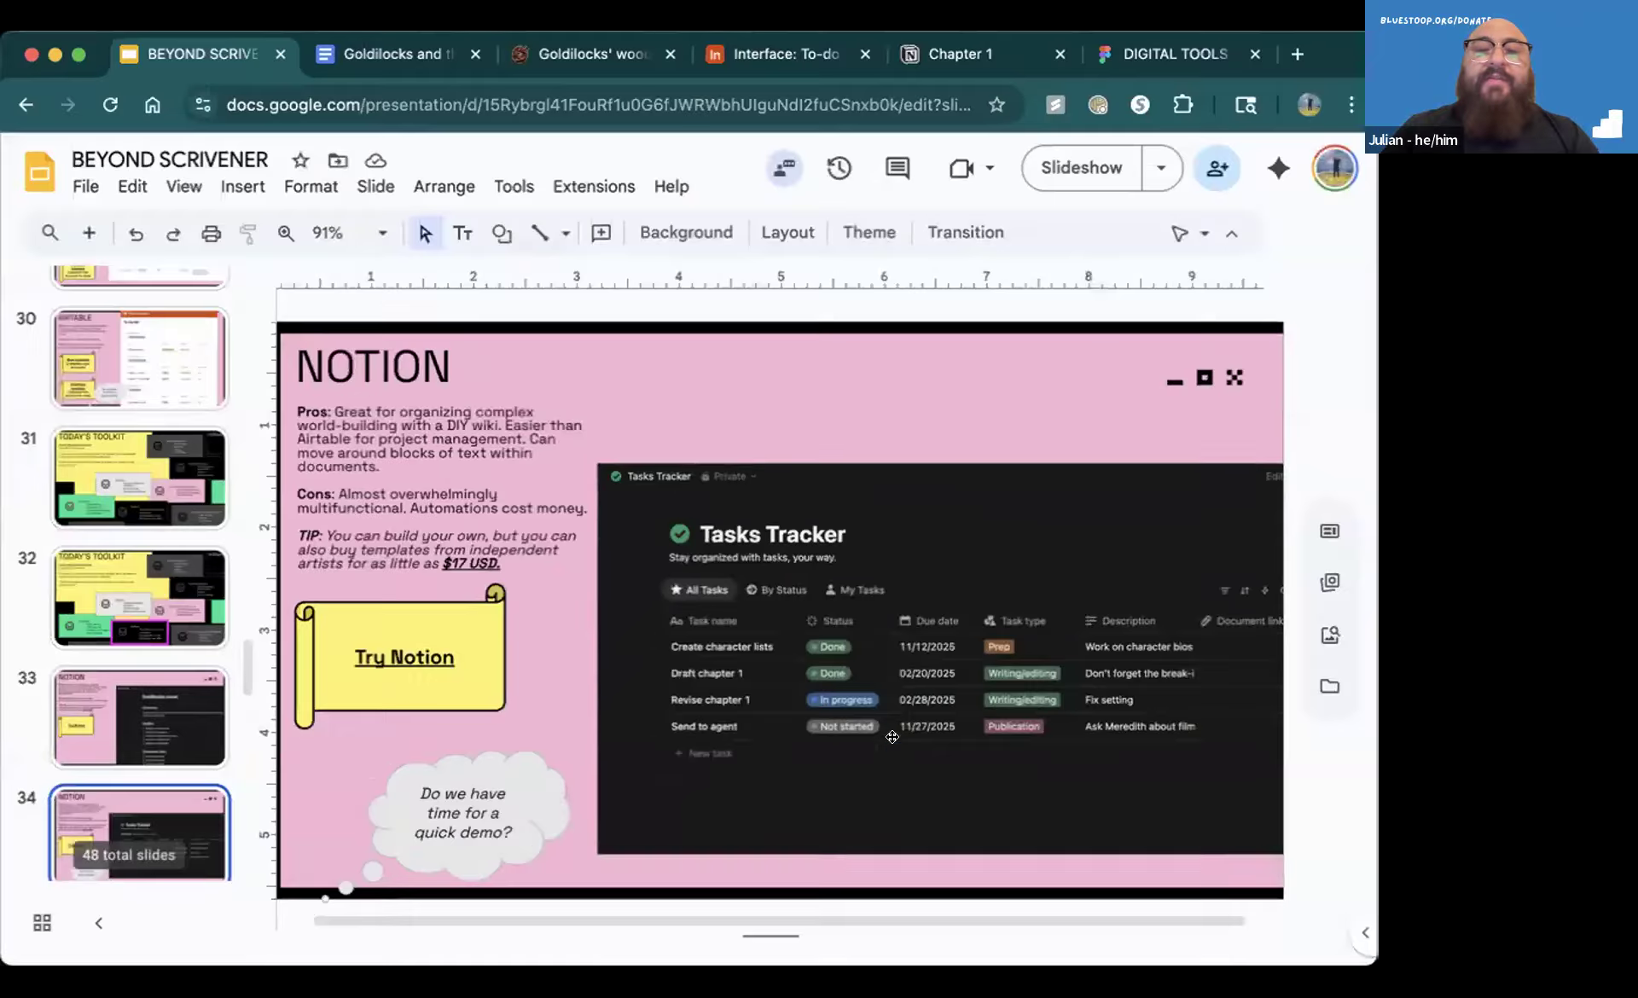
left_click(1173, 459)
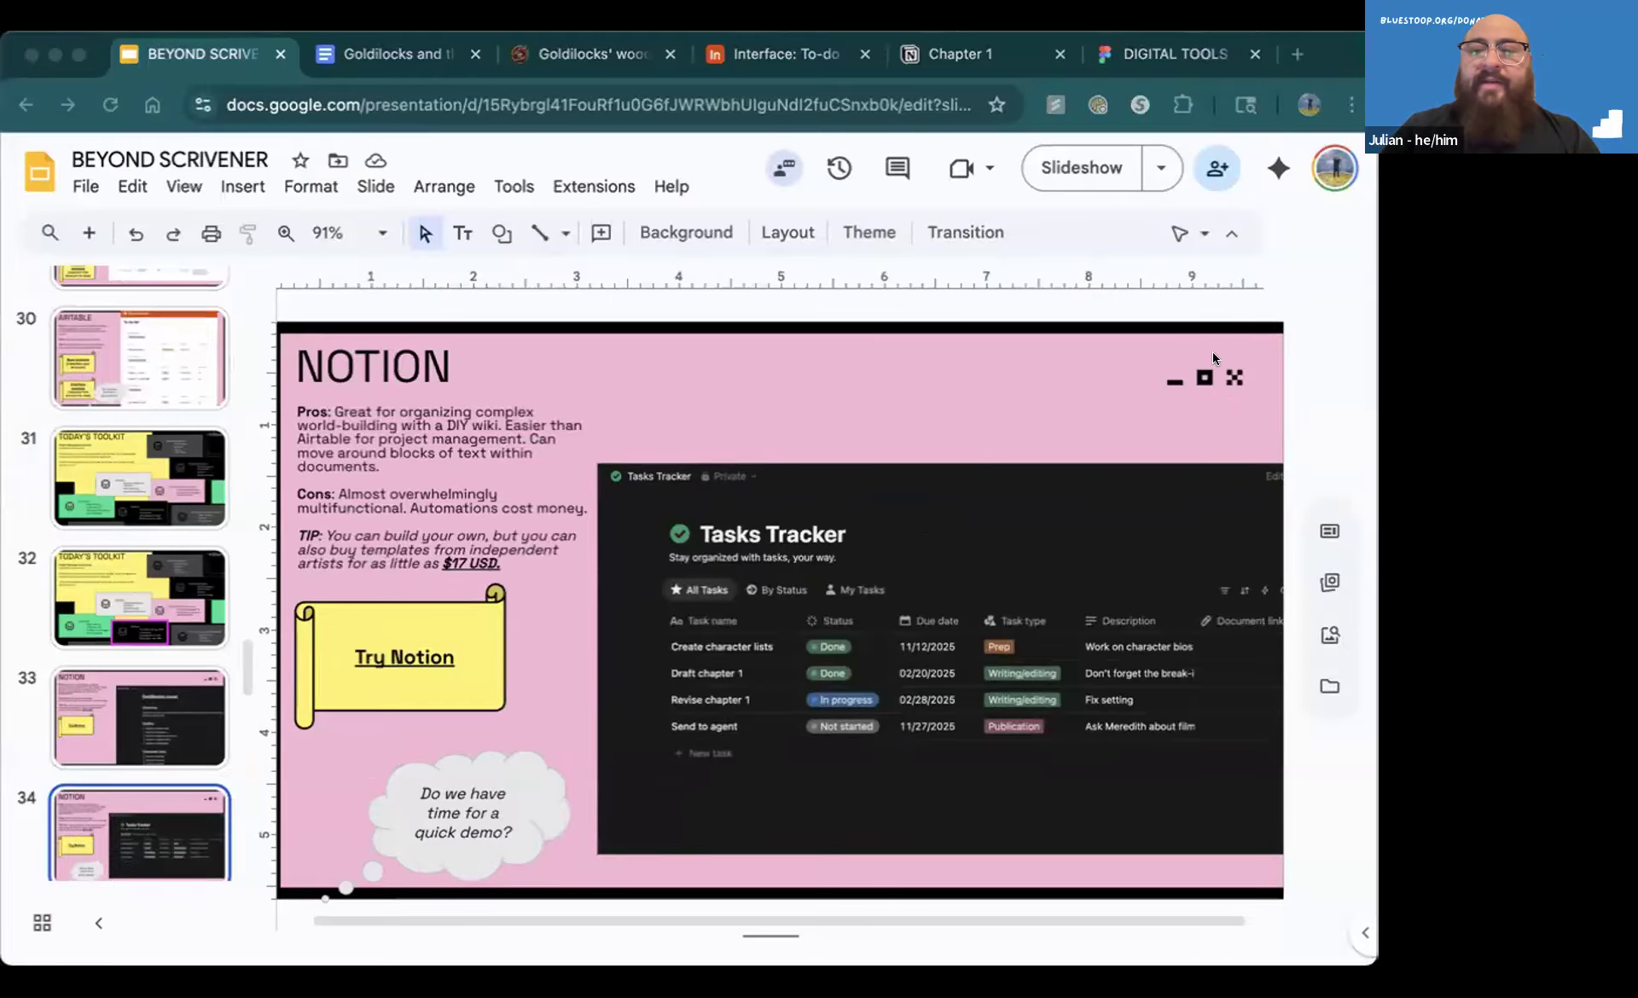
left_click(1287, 358)
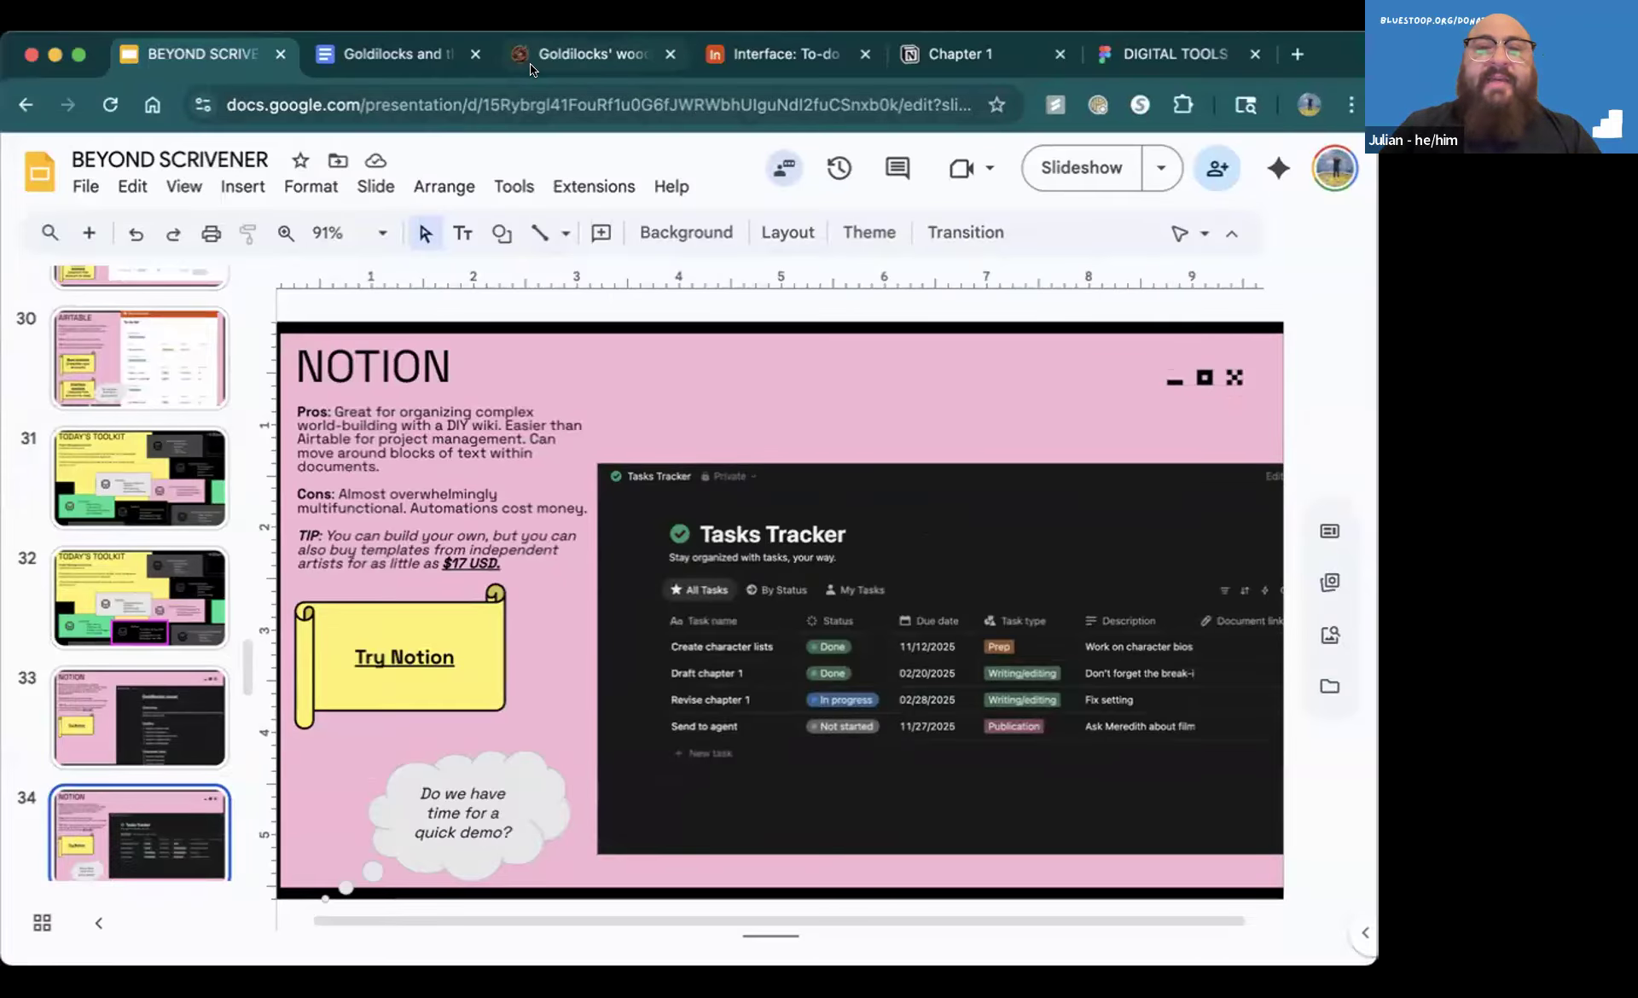
Switch to Notion and look through the Goldilocks novel's subpages and the Tasks Tracker, ending on the Goldilocks novel page
left_click(929, 57)
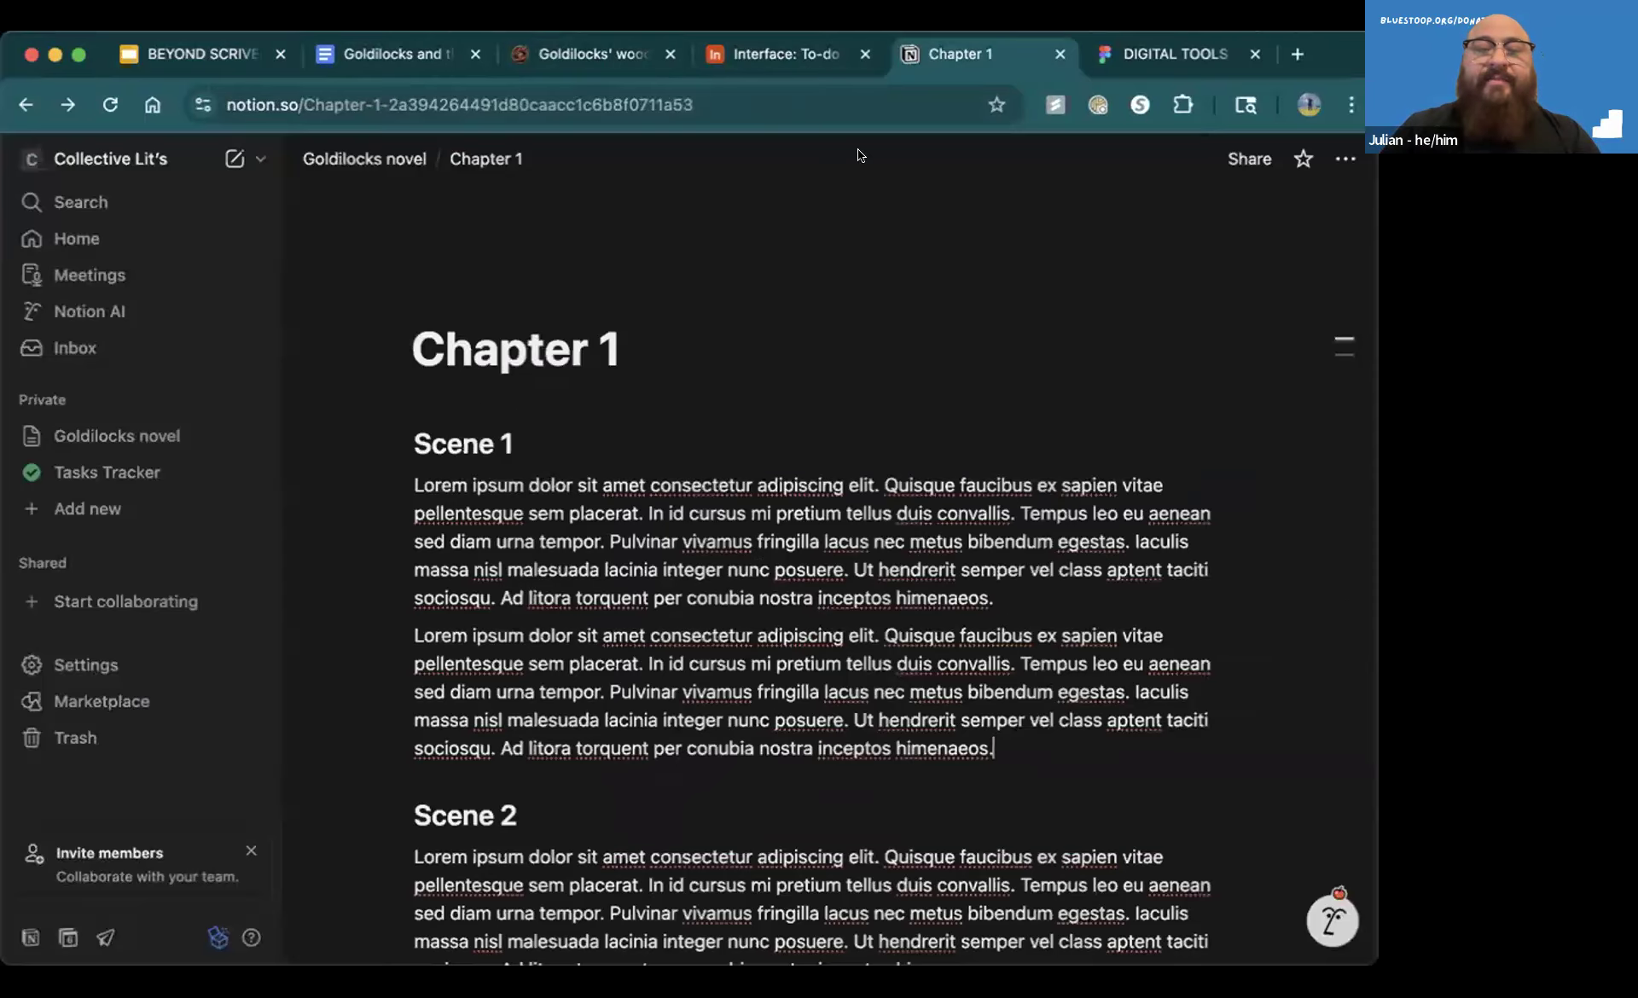
left_click(116, 437)
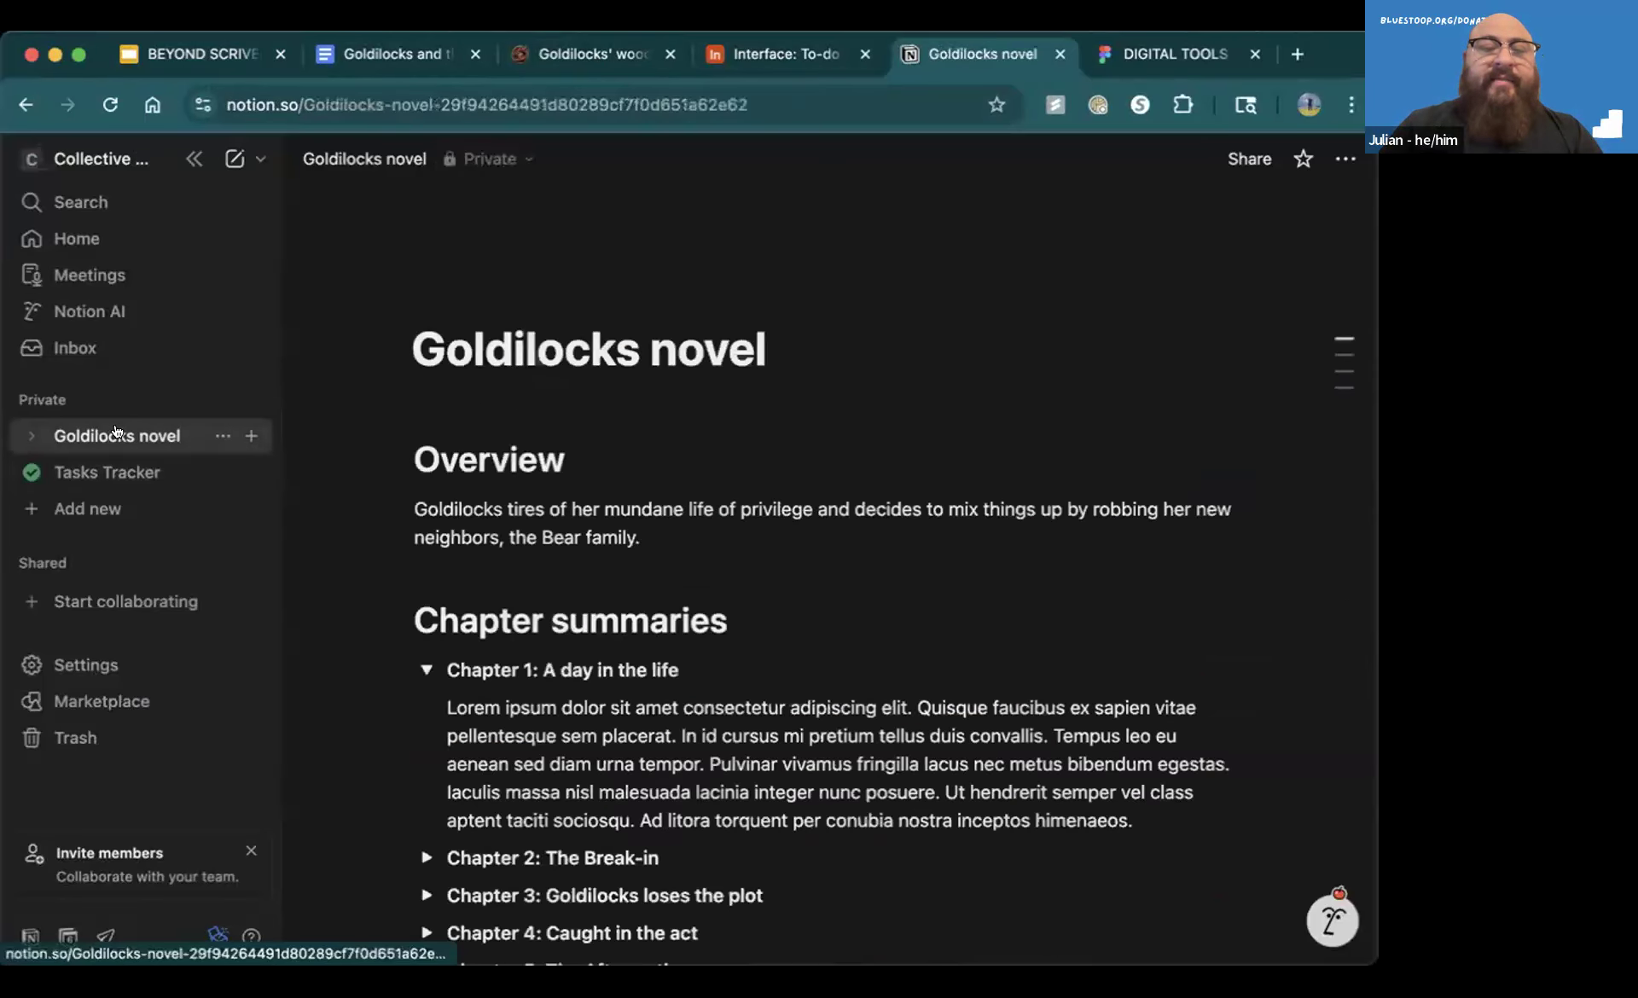
left_click(23, 431)
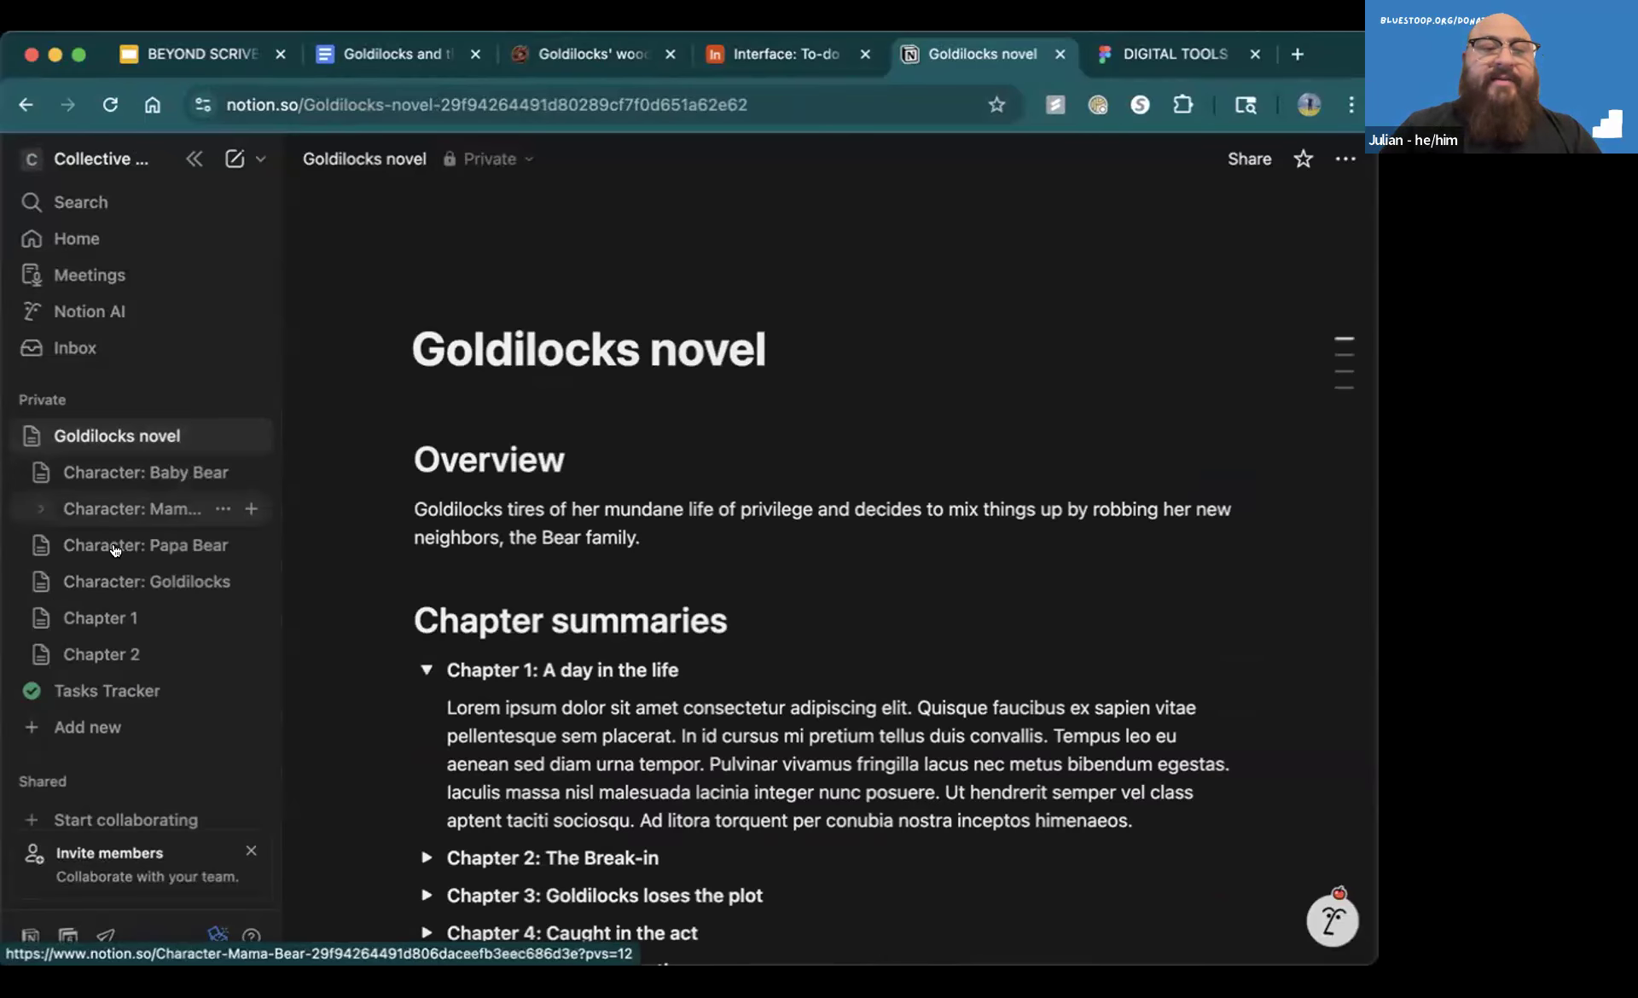
left_click(30, 437)
left_click(90, 469)
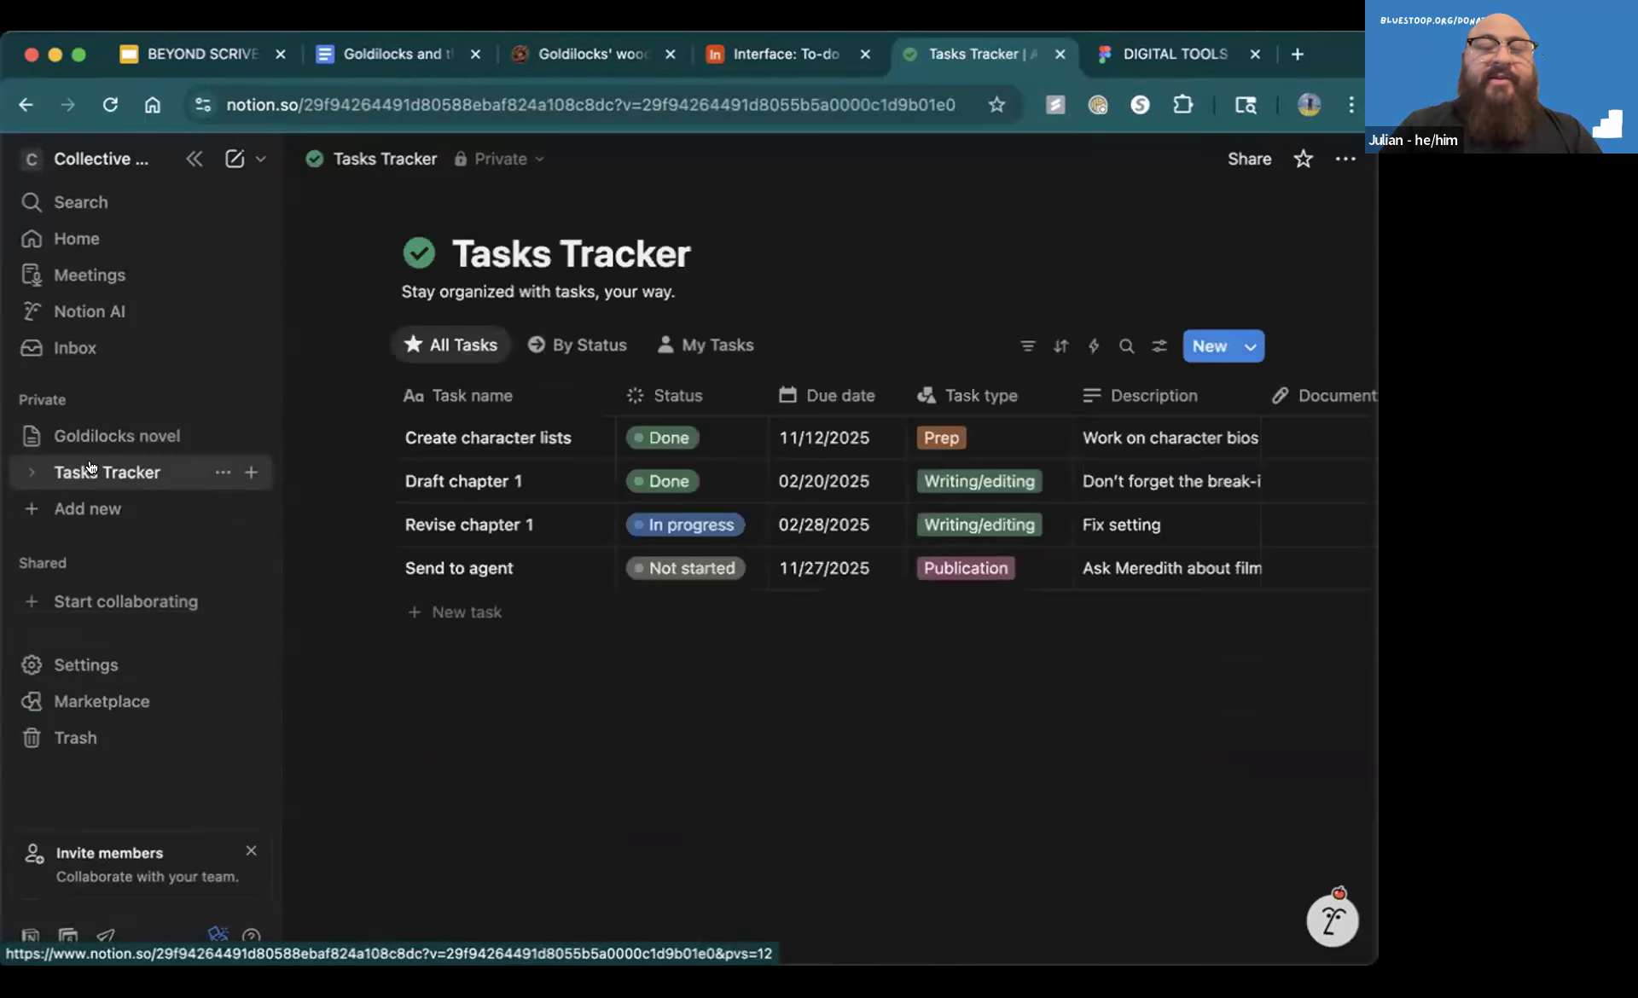
left_click(93, 440)
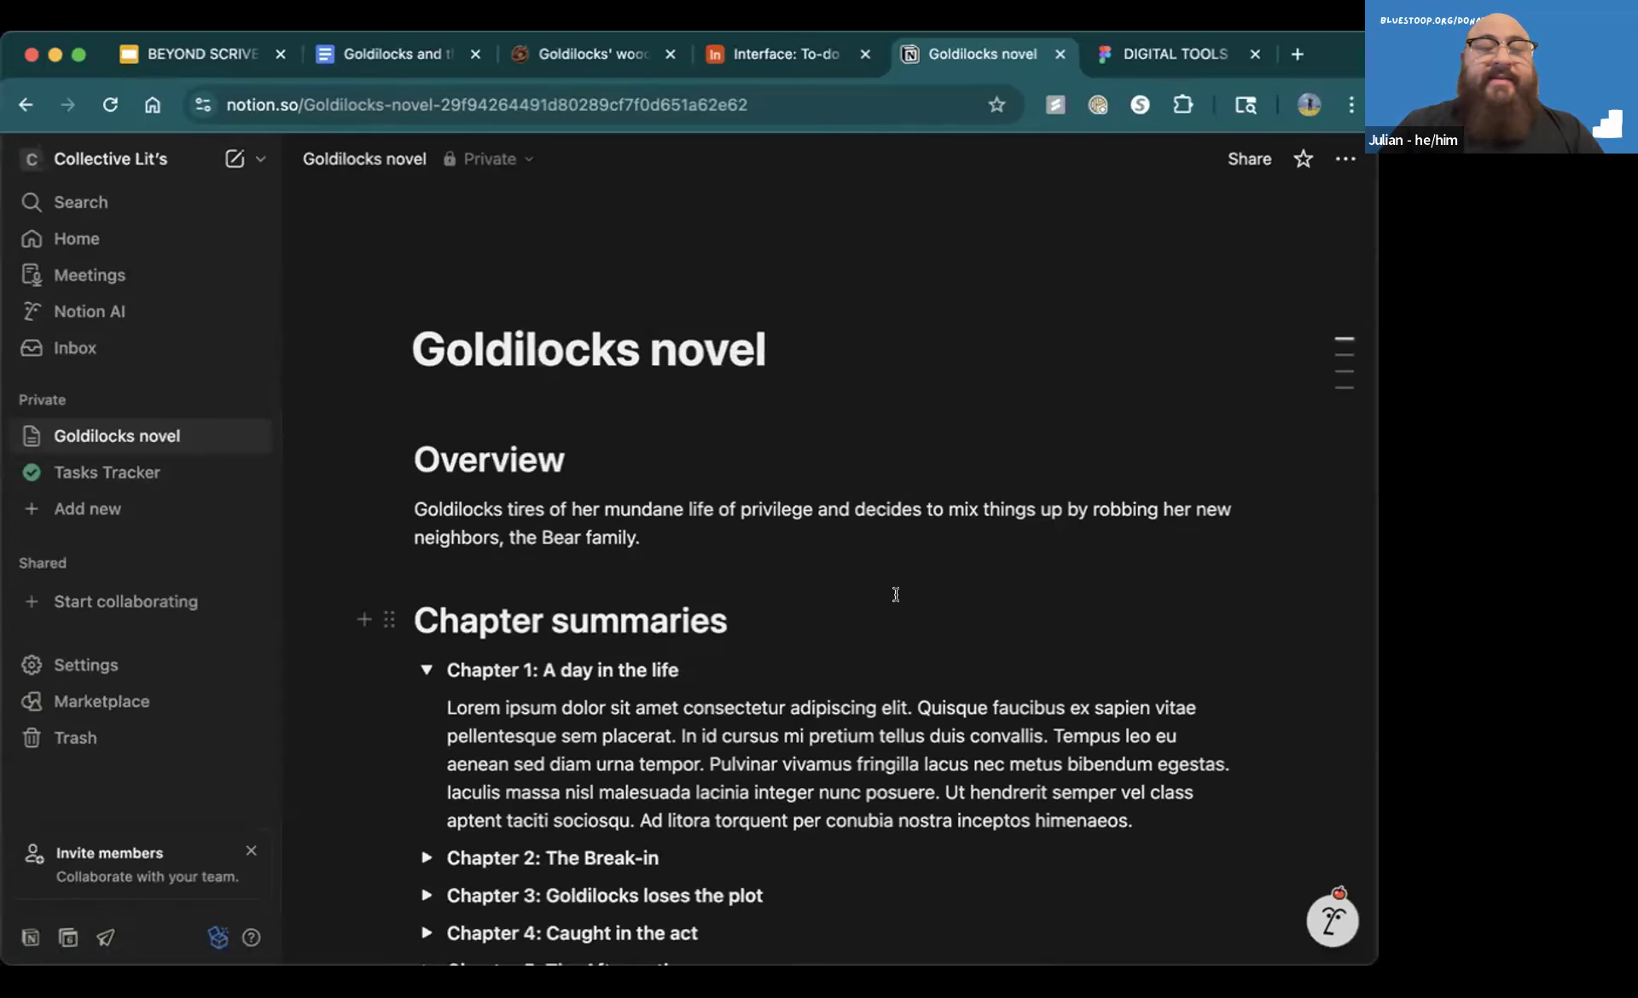
Color the "Chapter 1: A day in the life" toggle block under Chapter summaries with green text
scroll(802, 584, "down", 2)
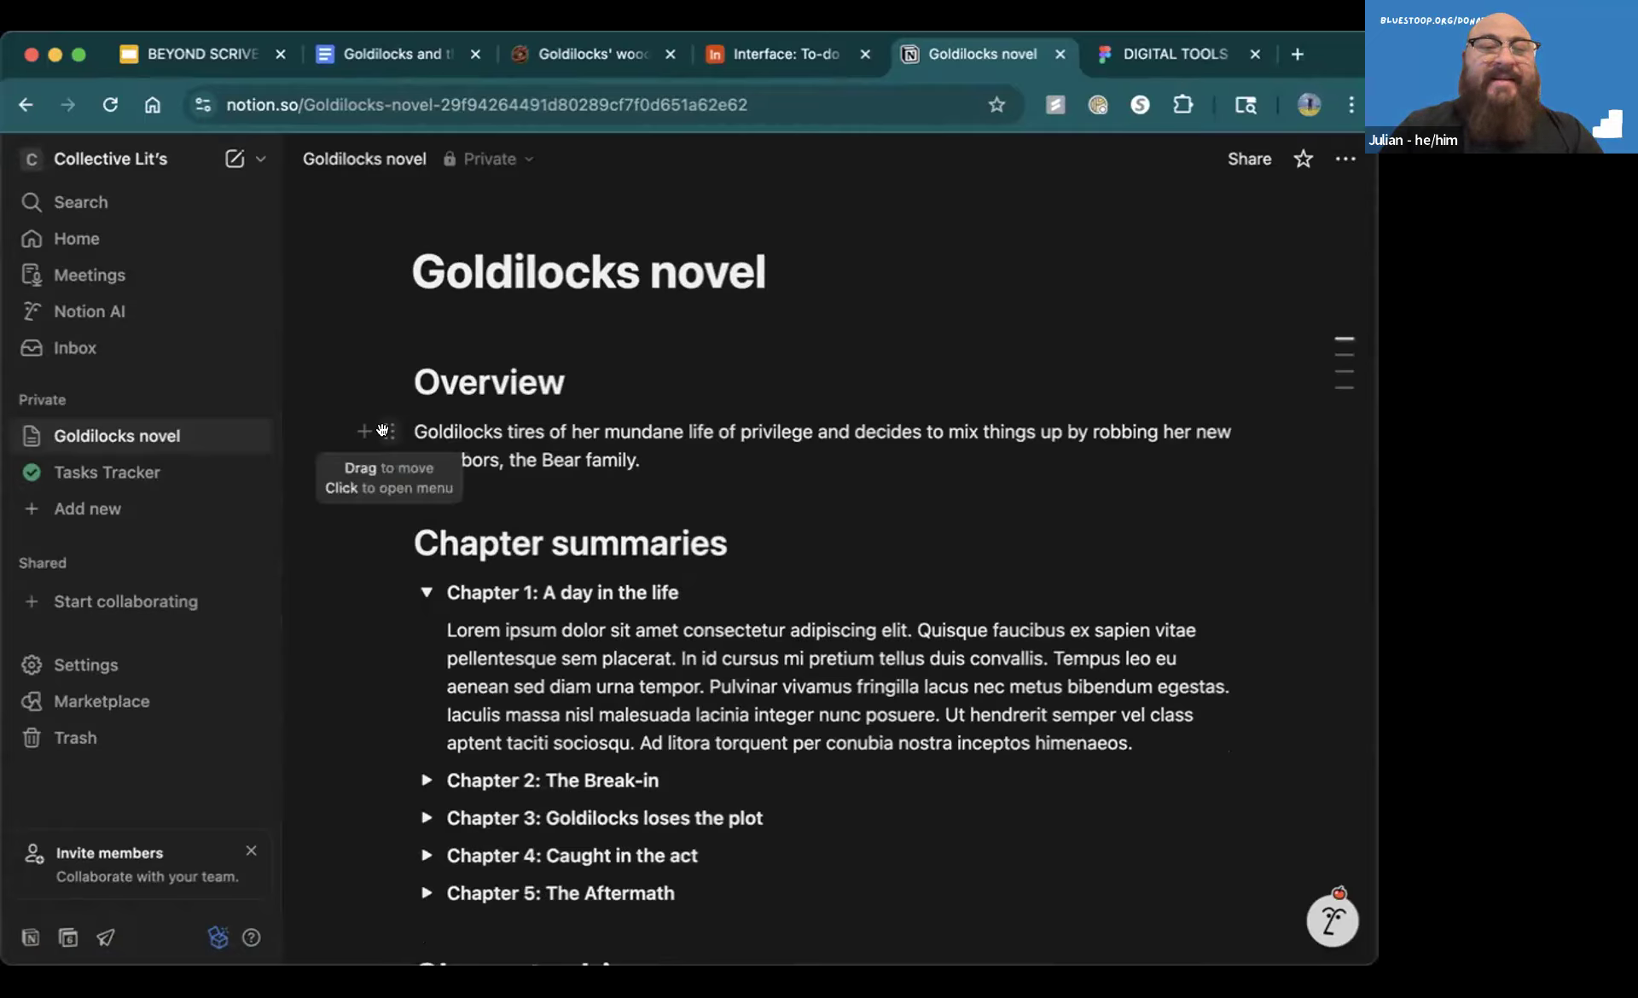
mouse_move(380, 427)
left_mouse_down()
mouse_move(376, 580)
mouse_move(379, 427)
left_mouse_up()
scroll(435, 526, "down", 4)
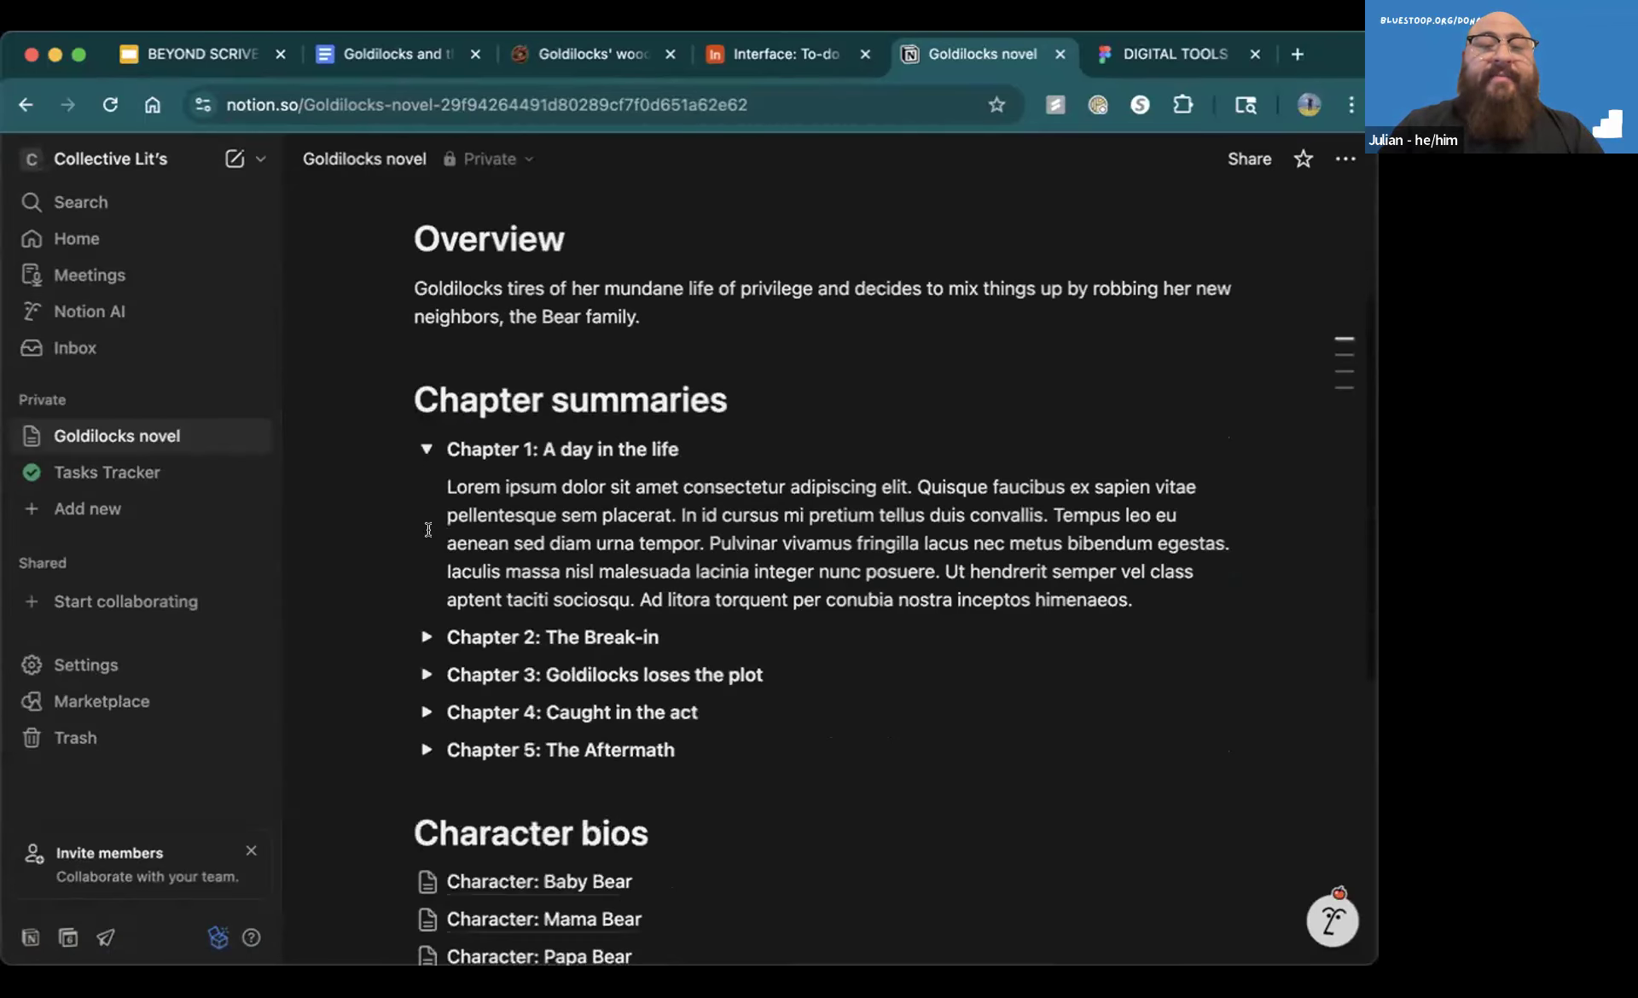
mouse_move(390, 375)
left_mouse_down()
mouse_move(385, 427)
mouse_move(383, 380)
left_mouse_up()
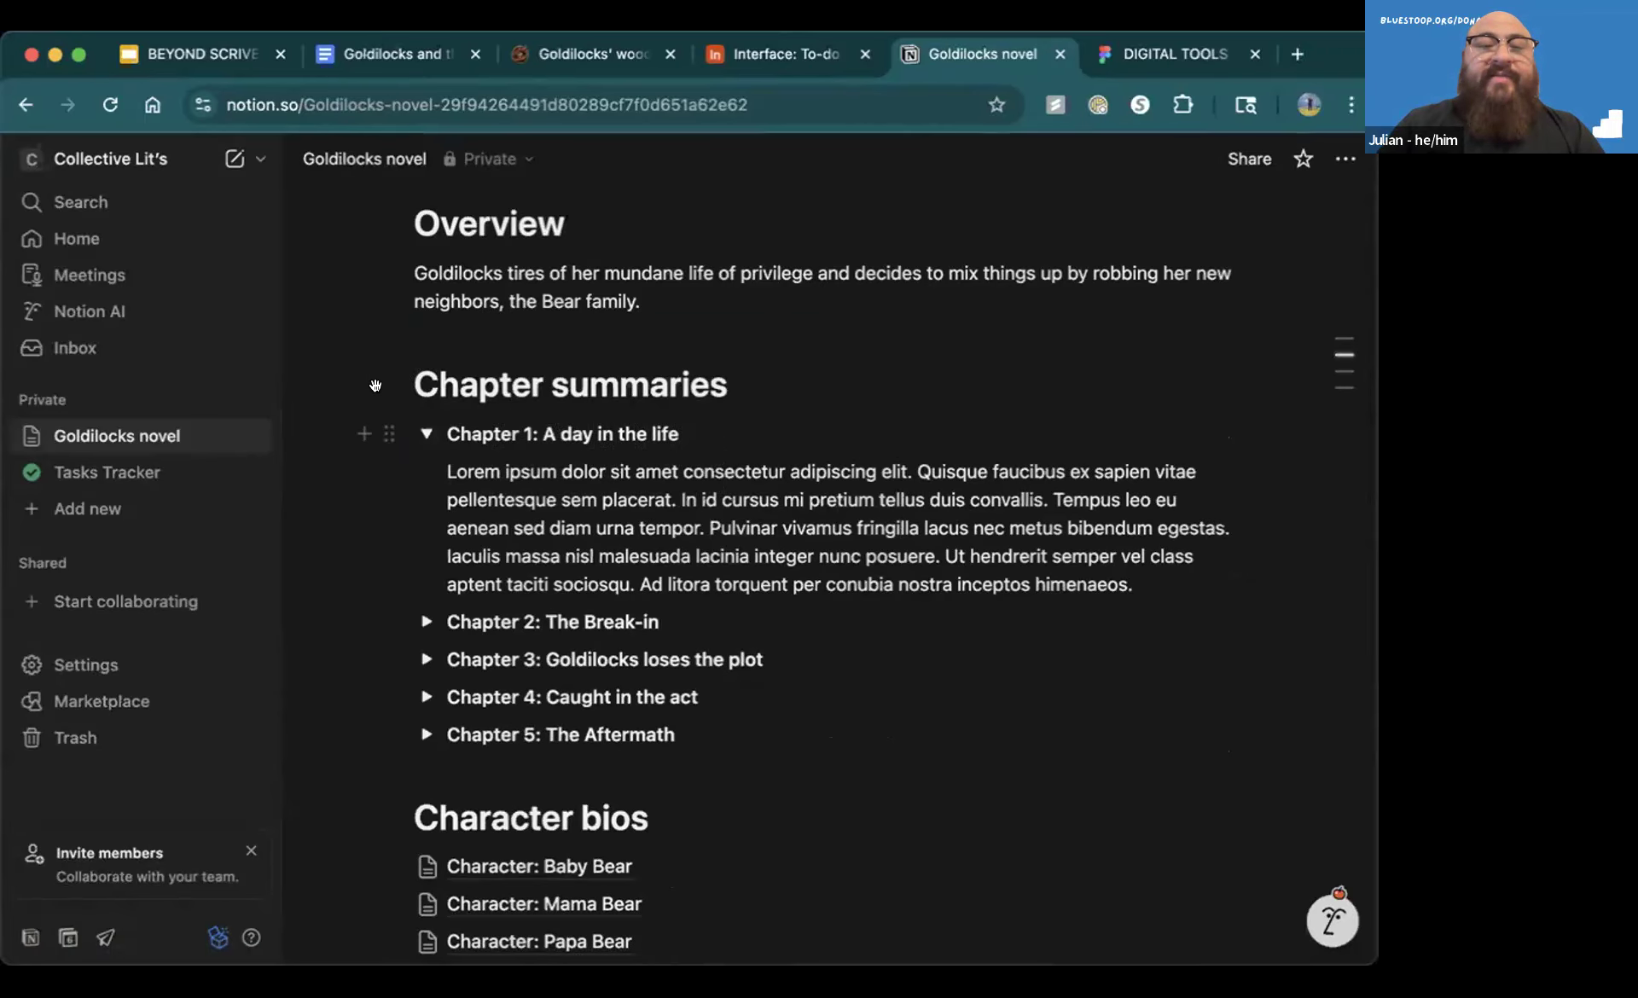
left_click(385, 436)
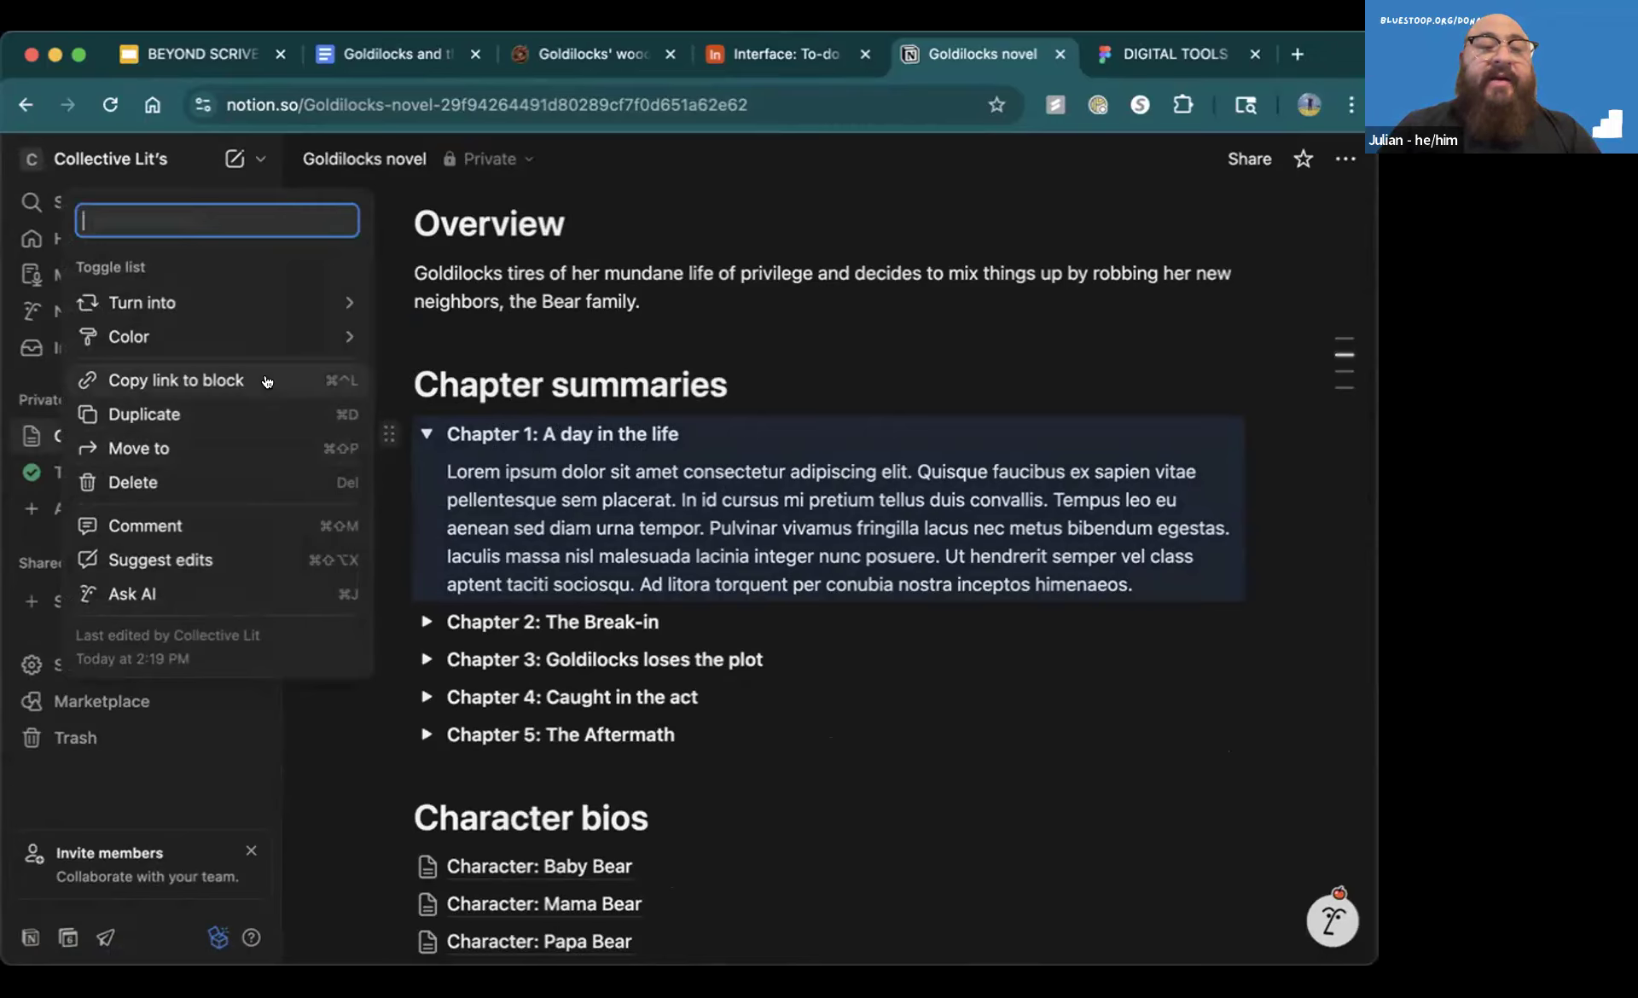
mouse_move(273, 337)
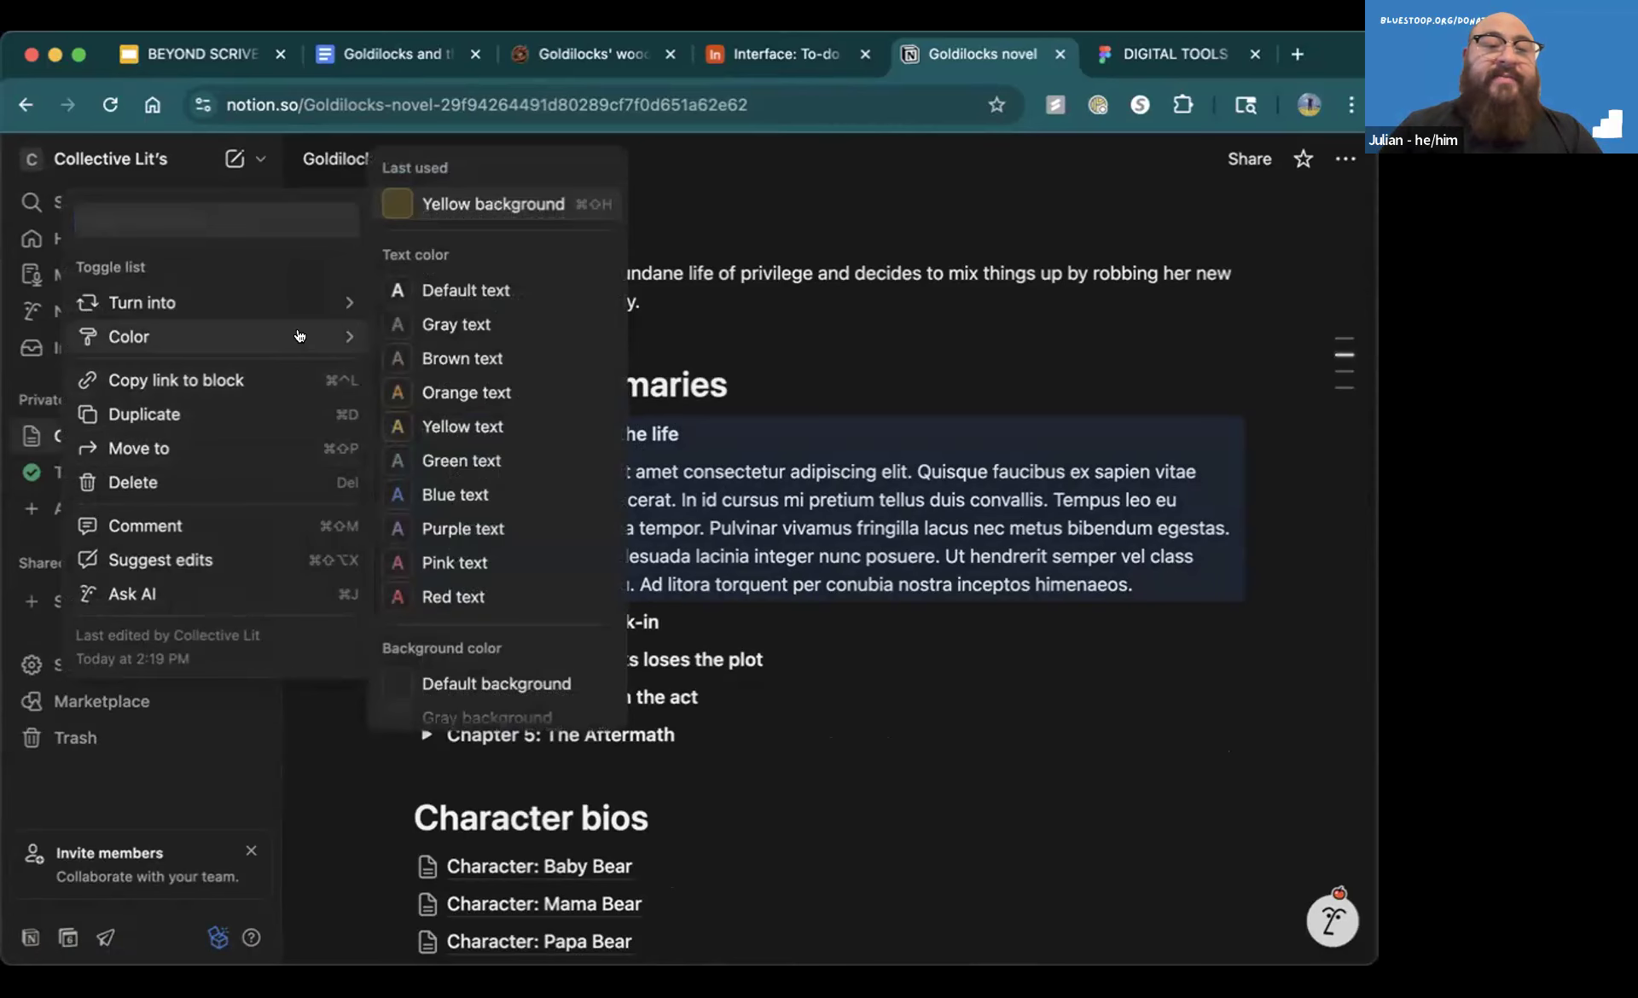
left_click(455, 459)
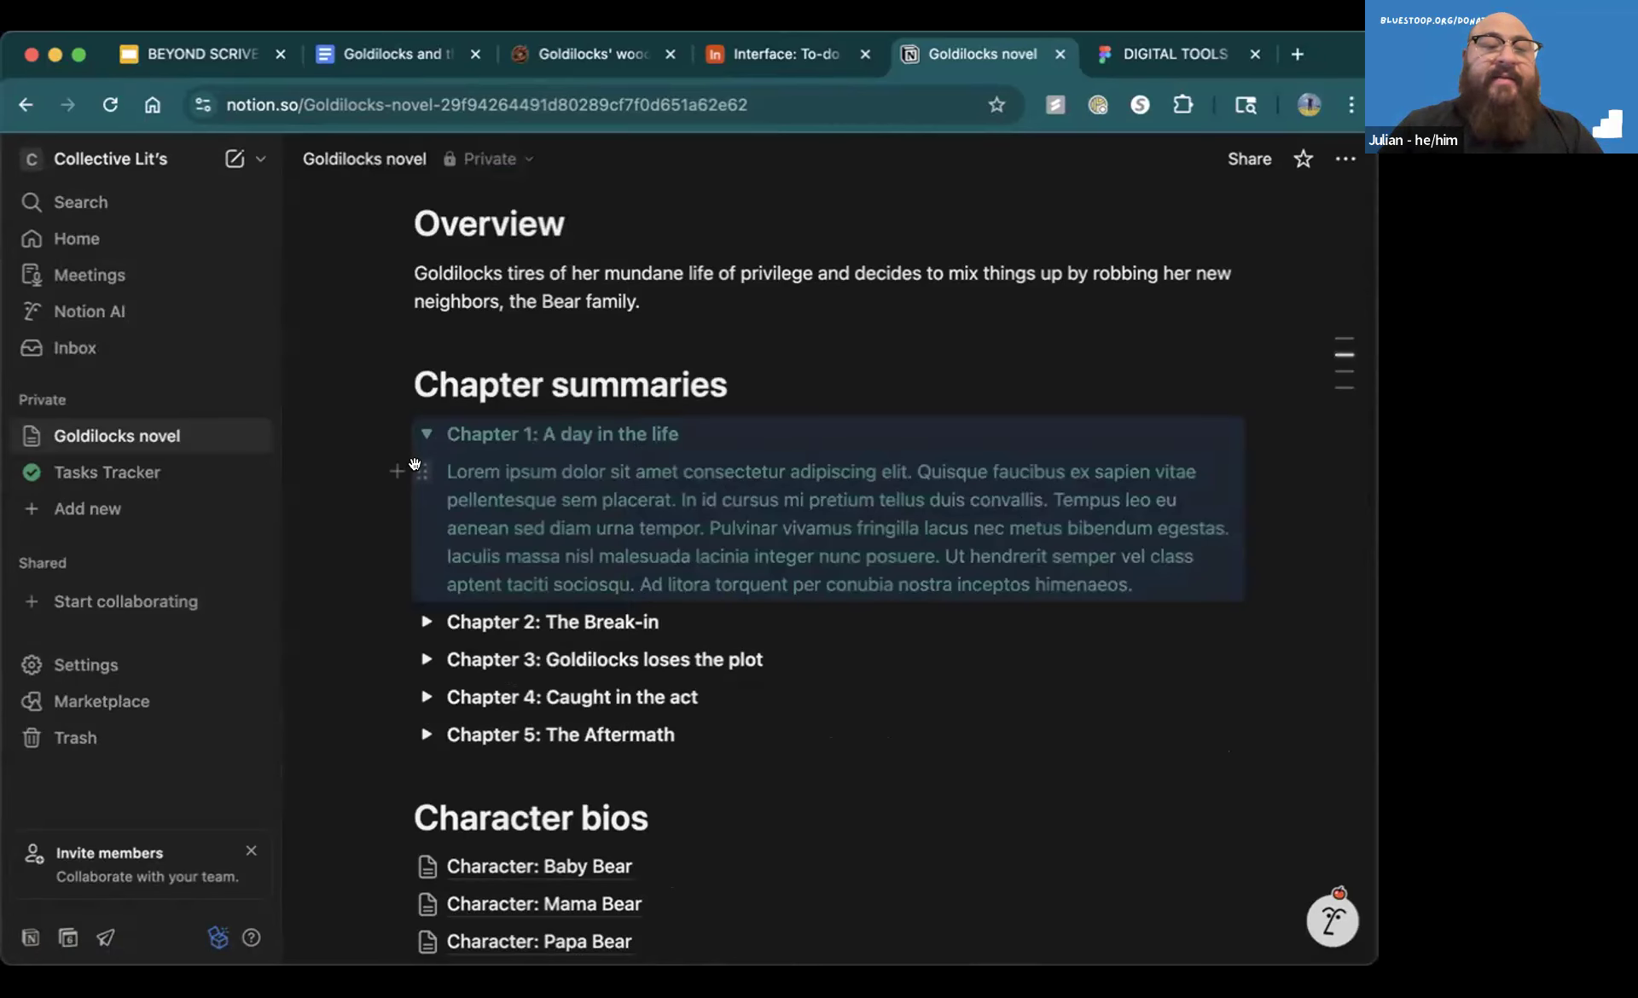
left_click(388, 434)
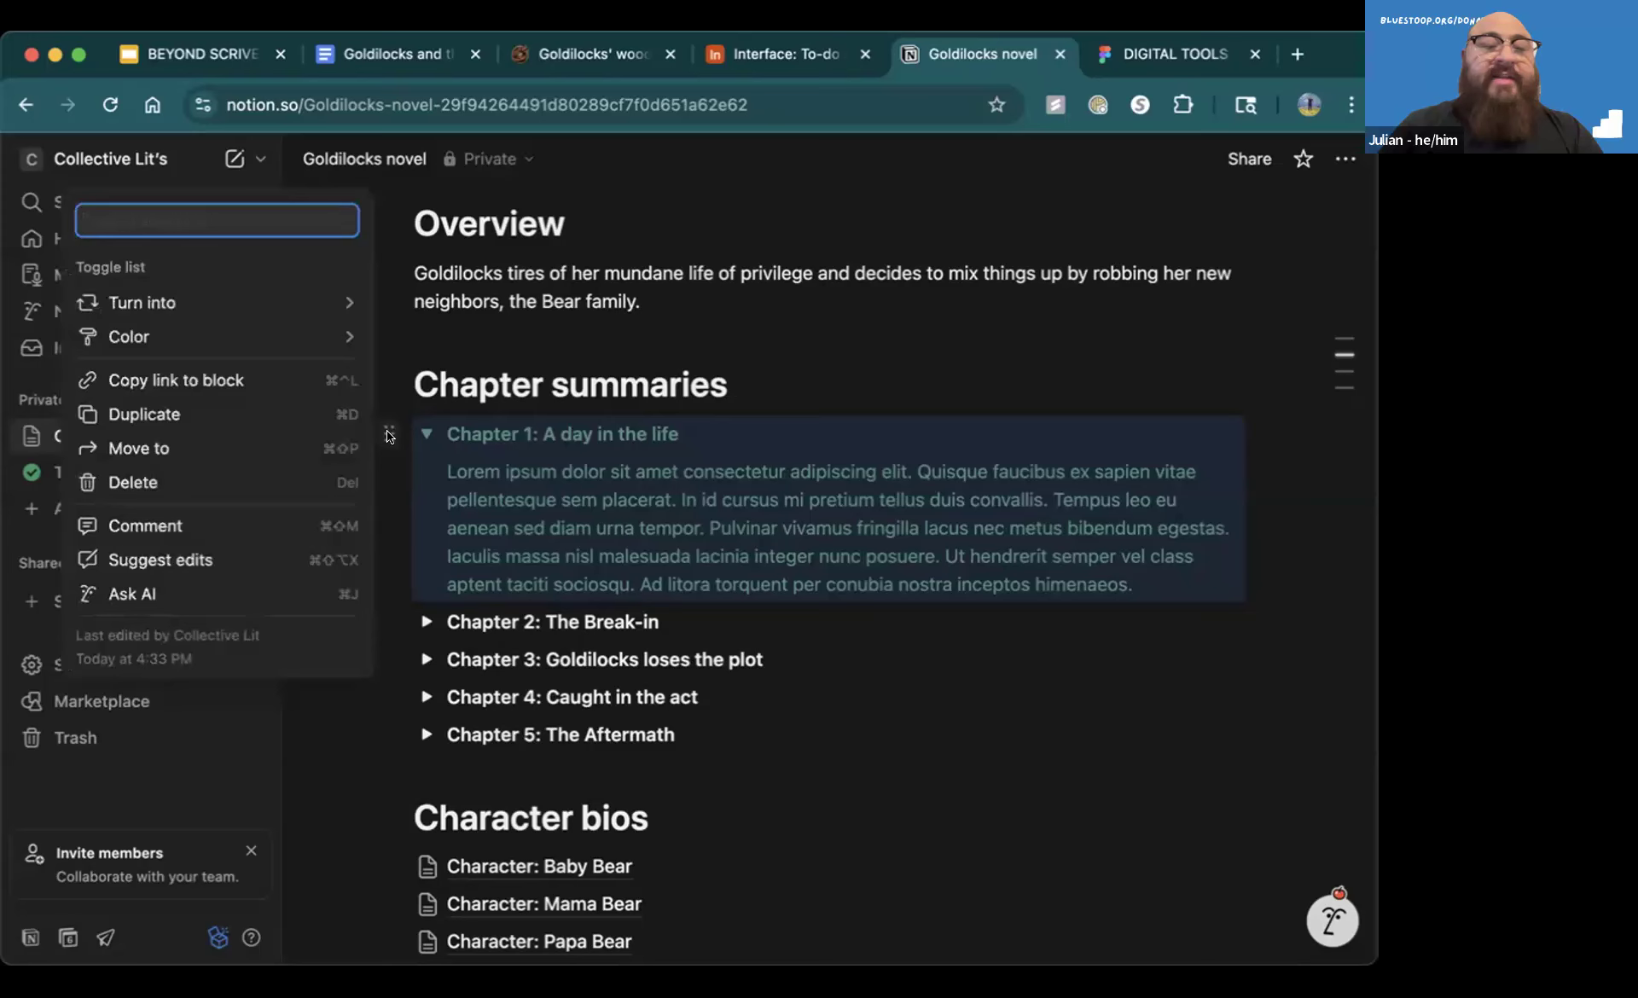
key("Escape")
left_click(728, 622)
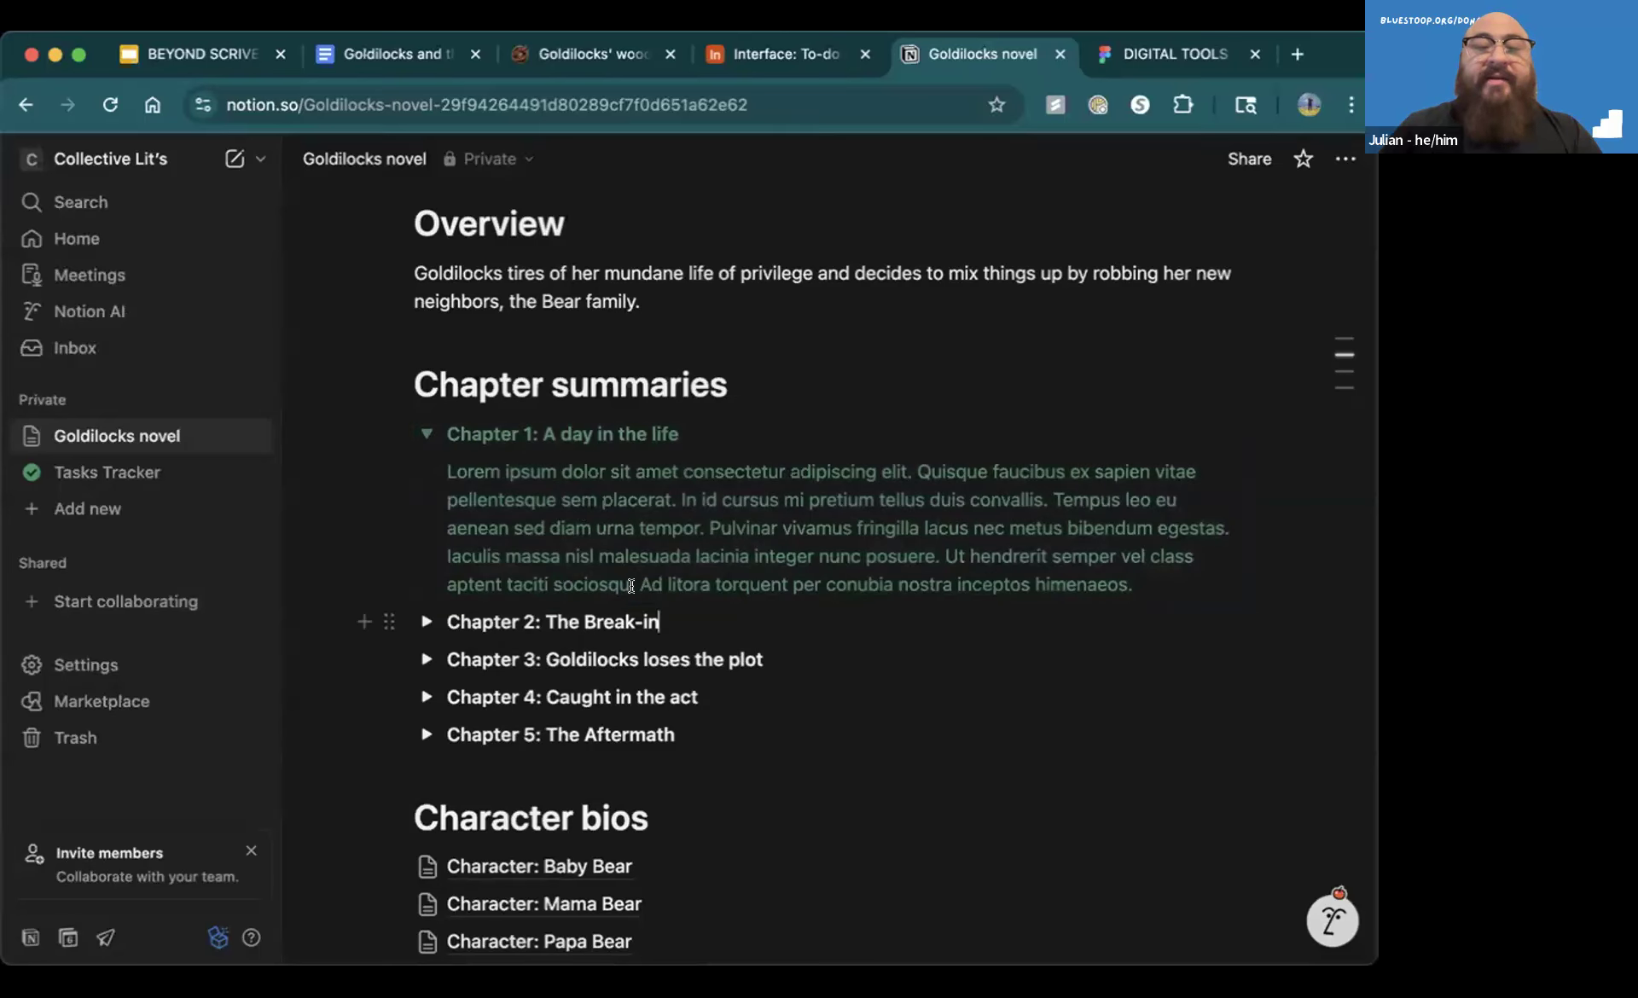
Collapse the "Chapter 1: A day in the life" toggle to hide its summary
scroll(631, 586, "down", 1)
scroll(631, 586, "down", 2)
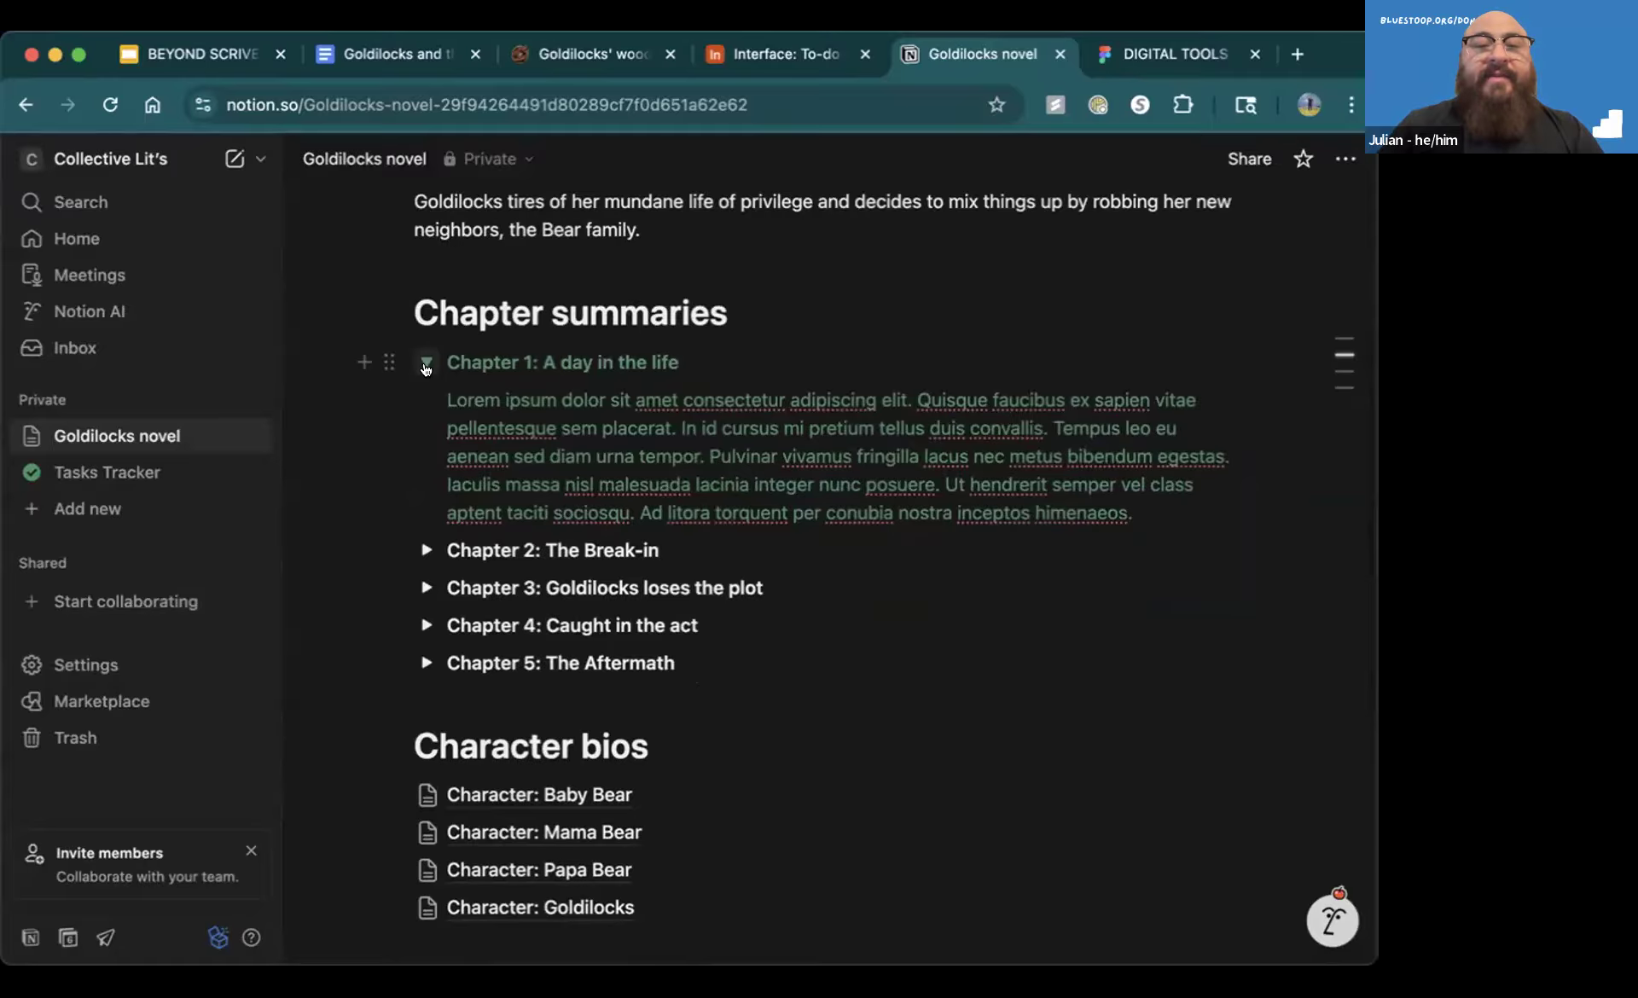
left_click(426, 364)
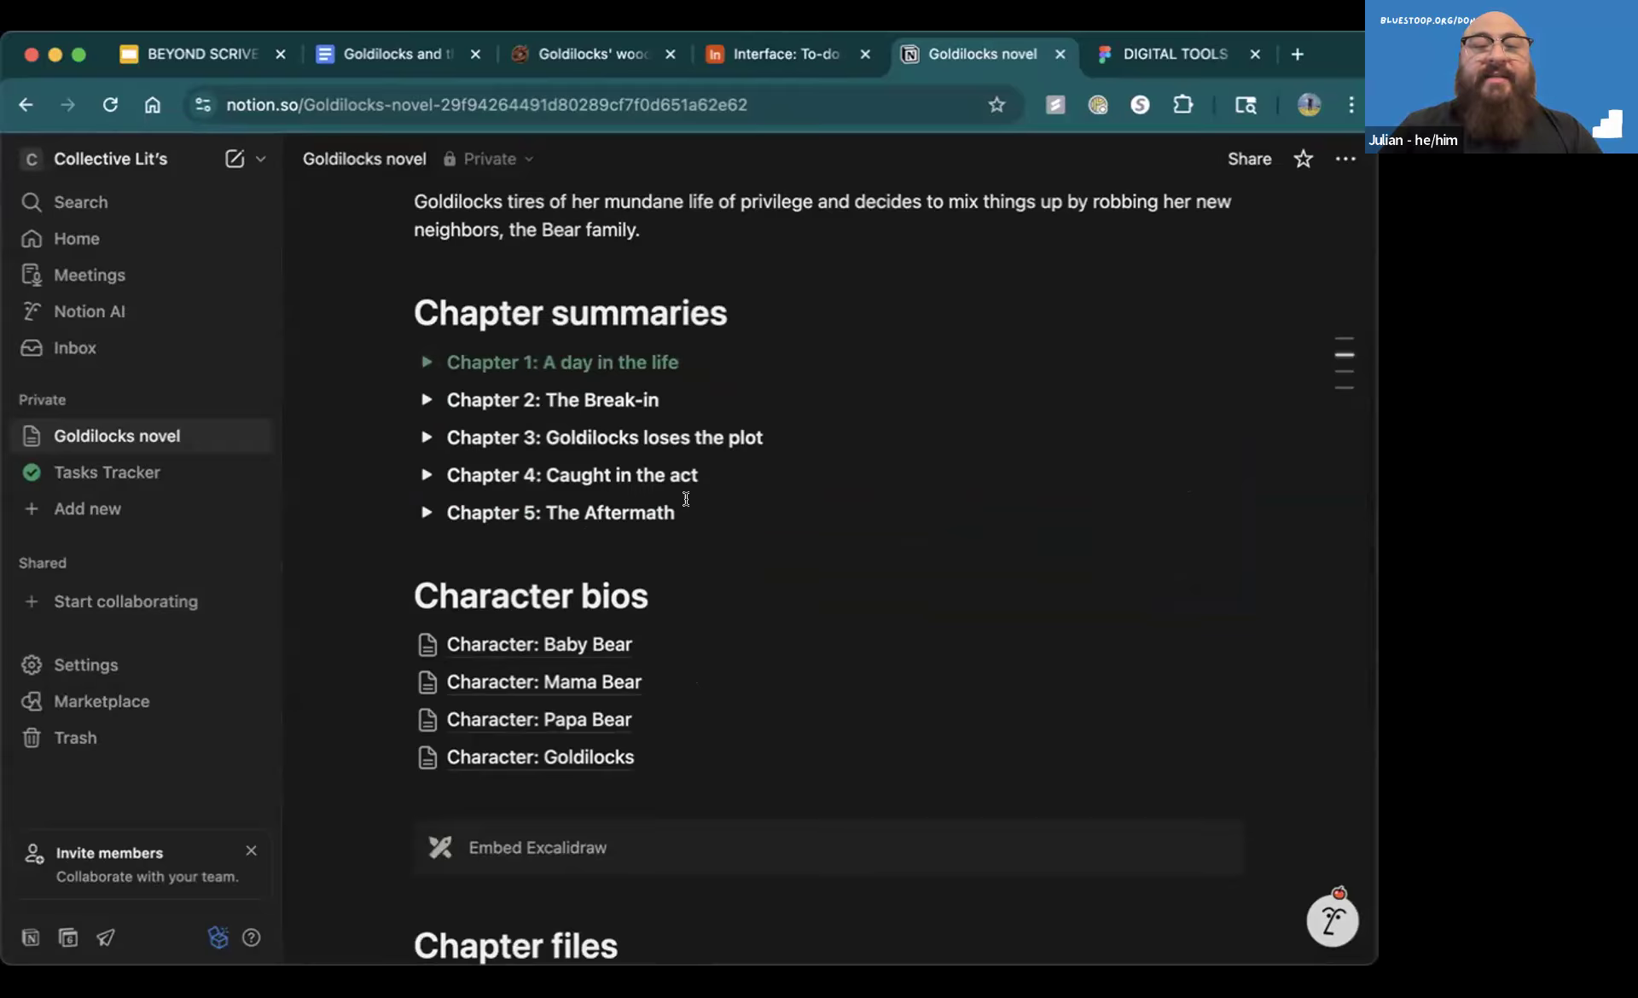
Add an empty toggle below "Chapter 5: The Aftermath" and browse the block types that can be inserted there, including media, database views and charts
key("Return")
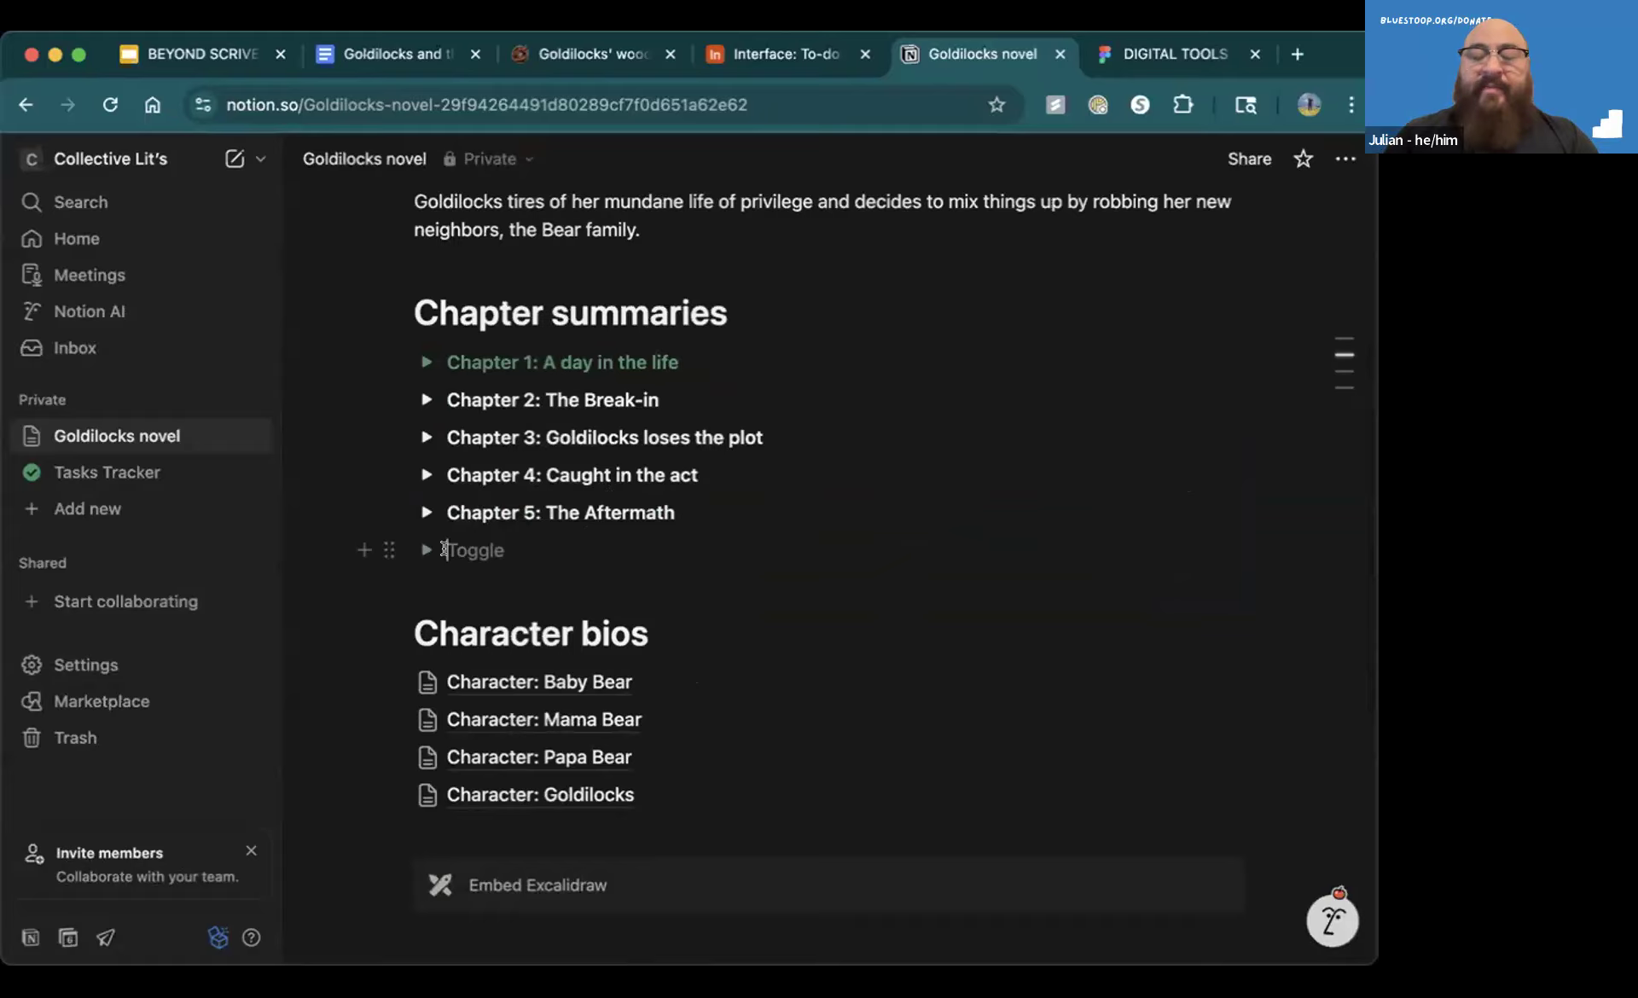
type("/")
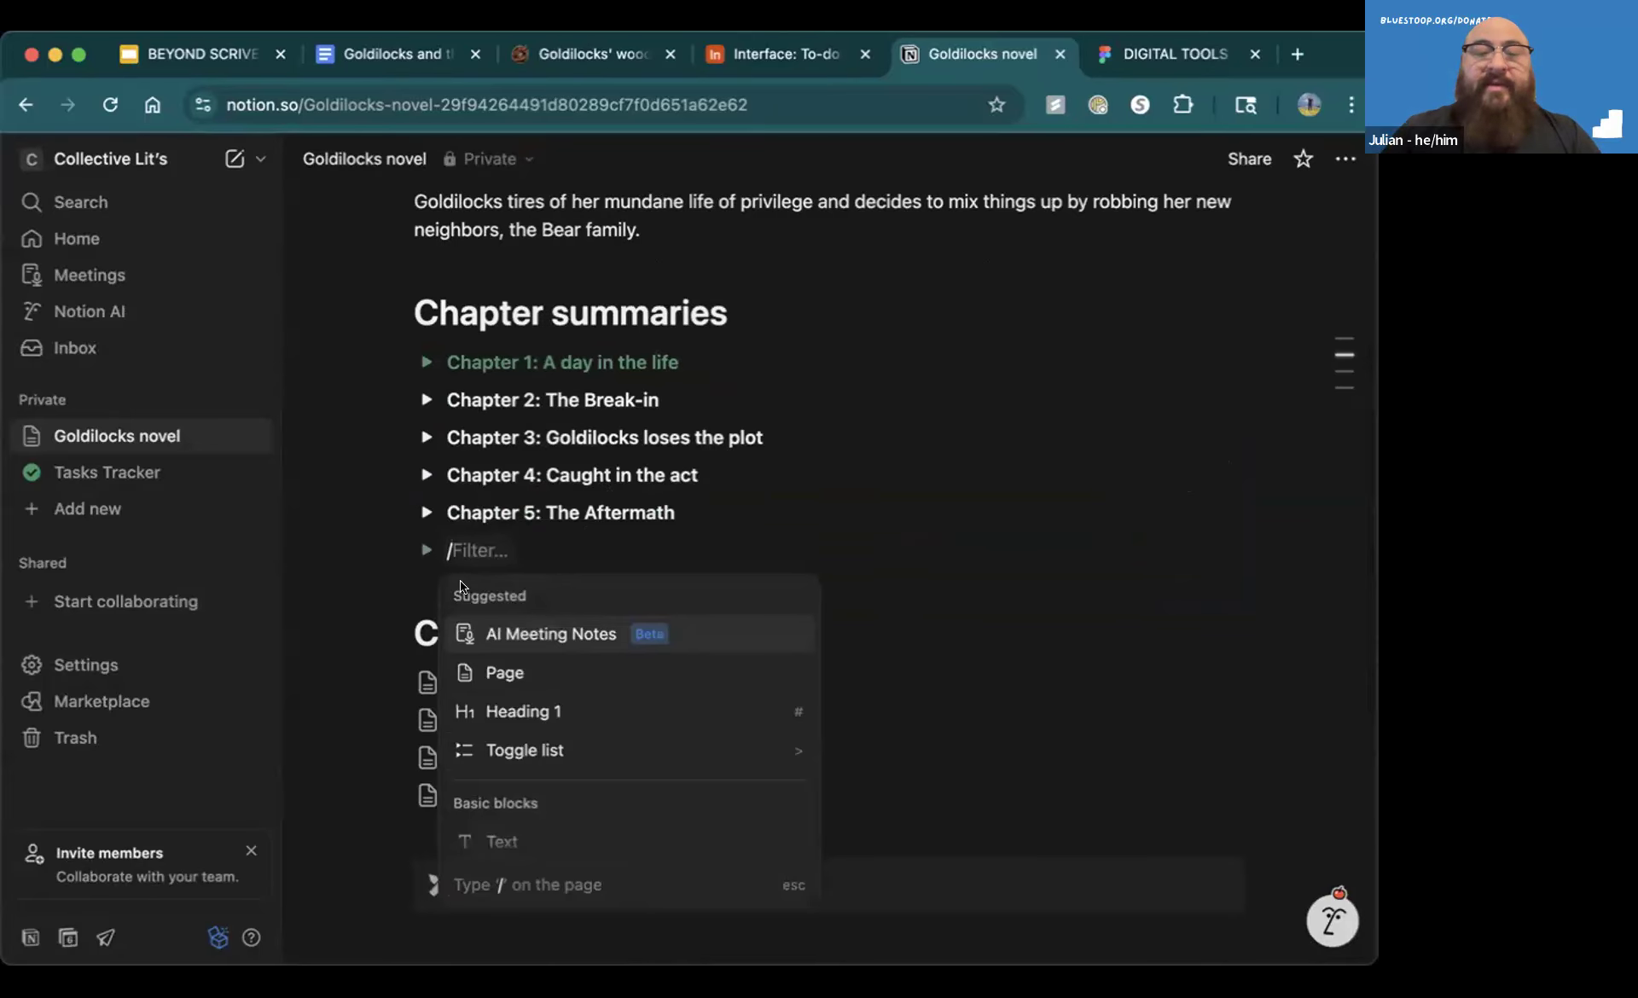
scroll(518, 701, "down", 4)
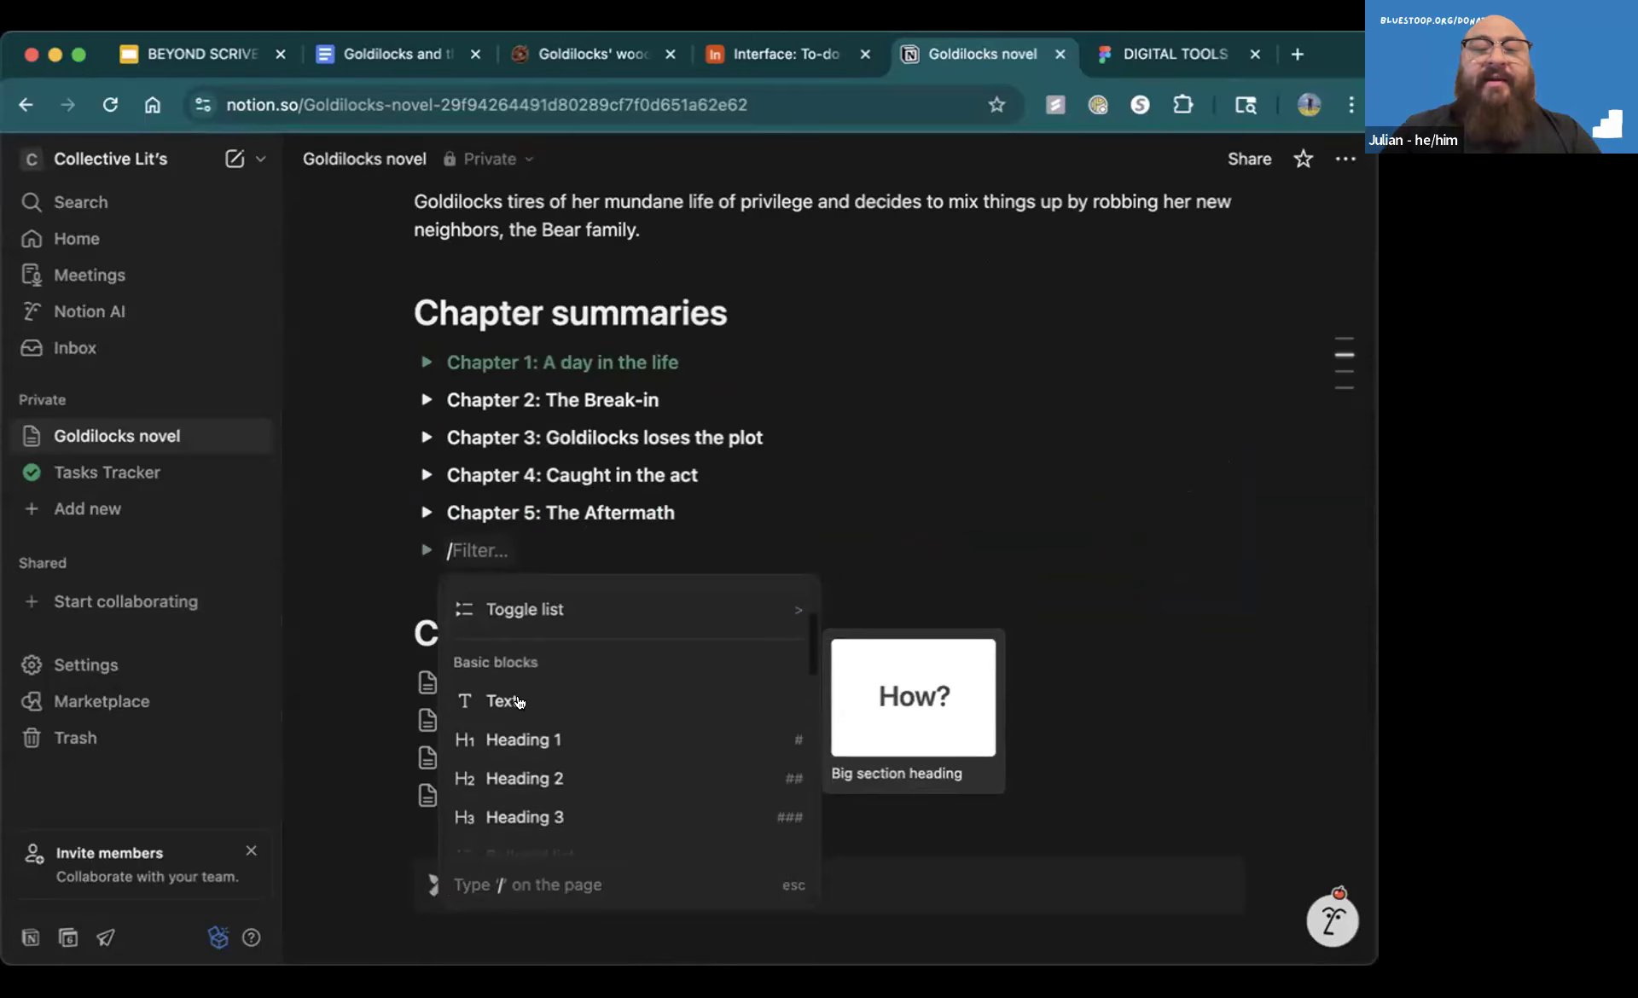
scroll(523, 720, "down", 5)
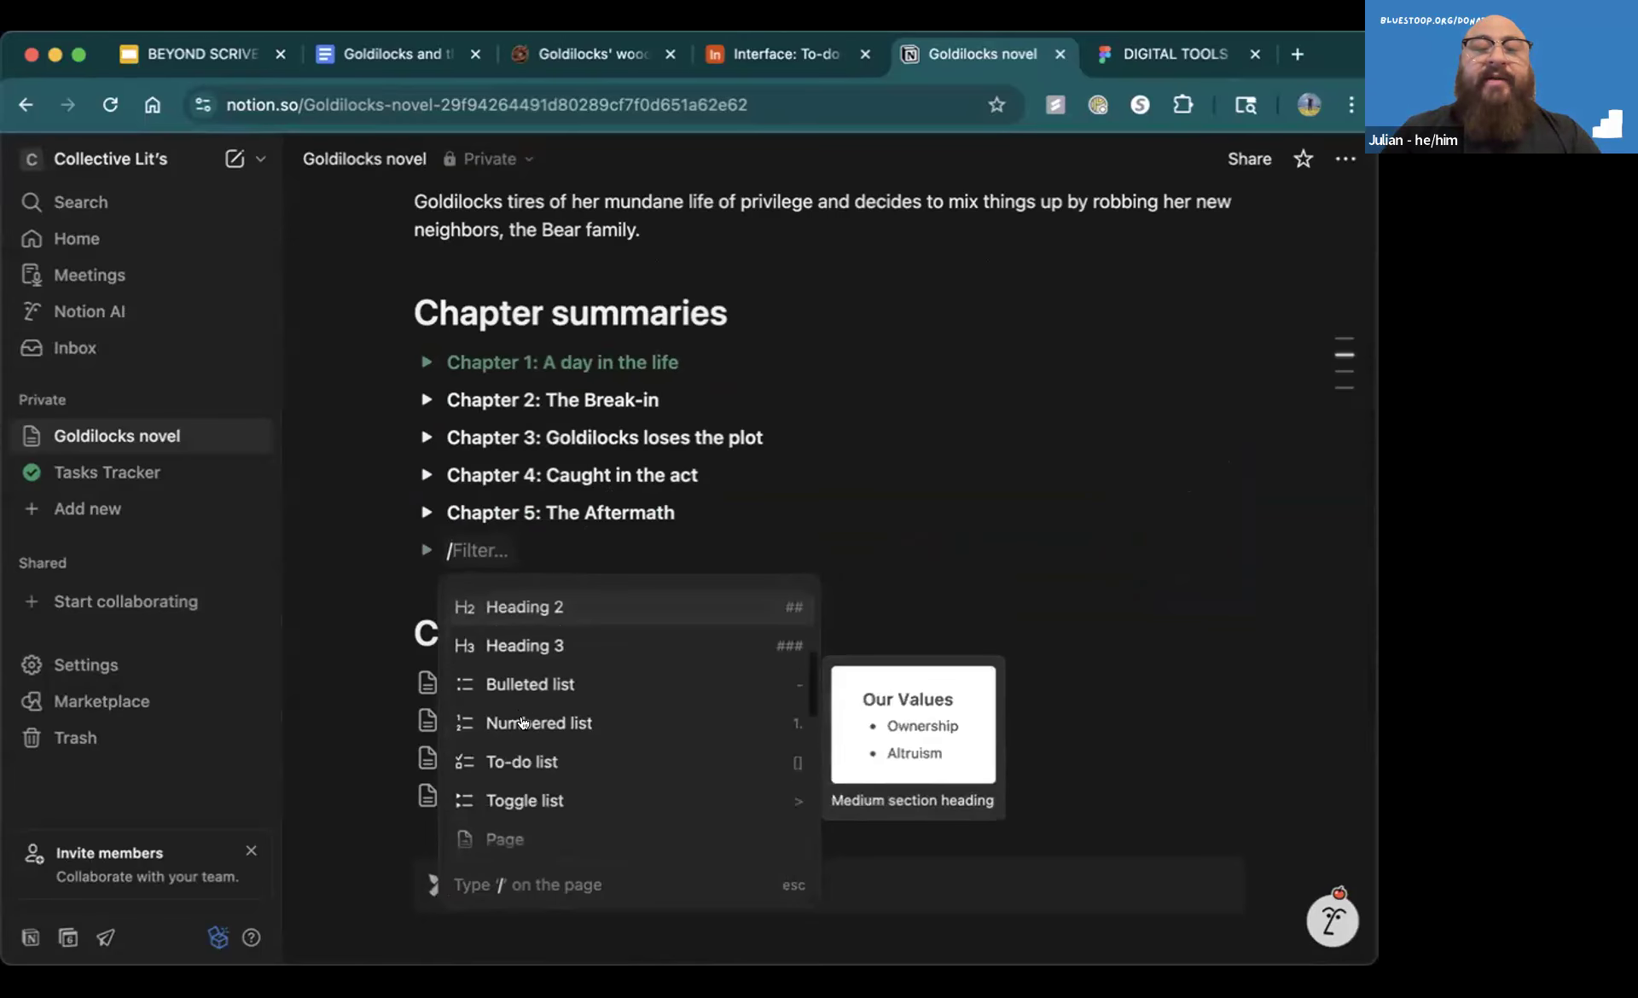
scroll(523, 716, "down", 1)
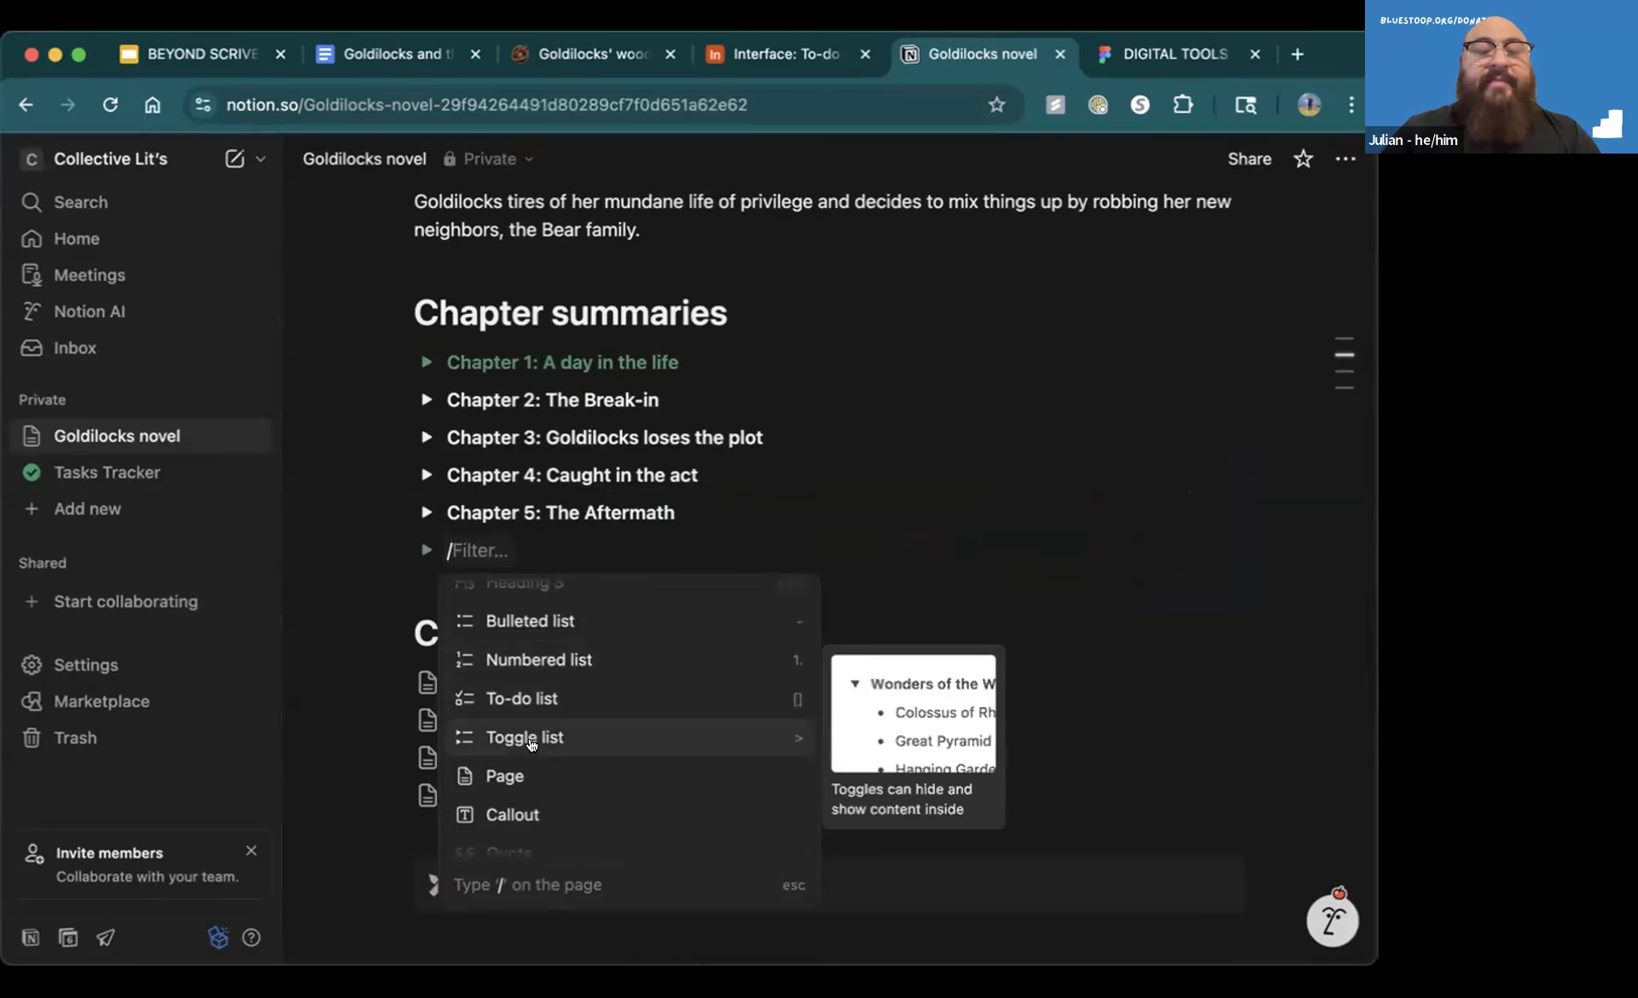
scroll(529, 741, "down", 3)
scroll(529, 749, "down", 4)
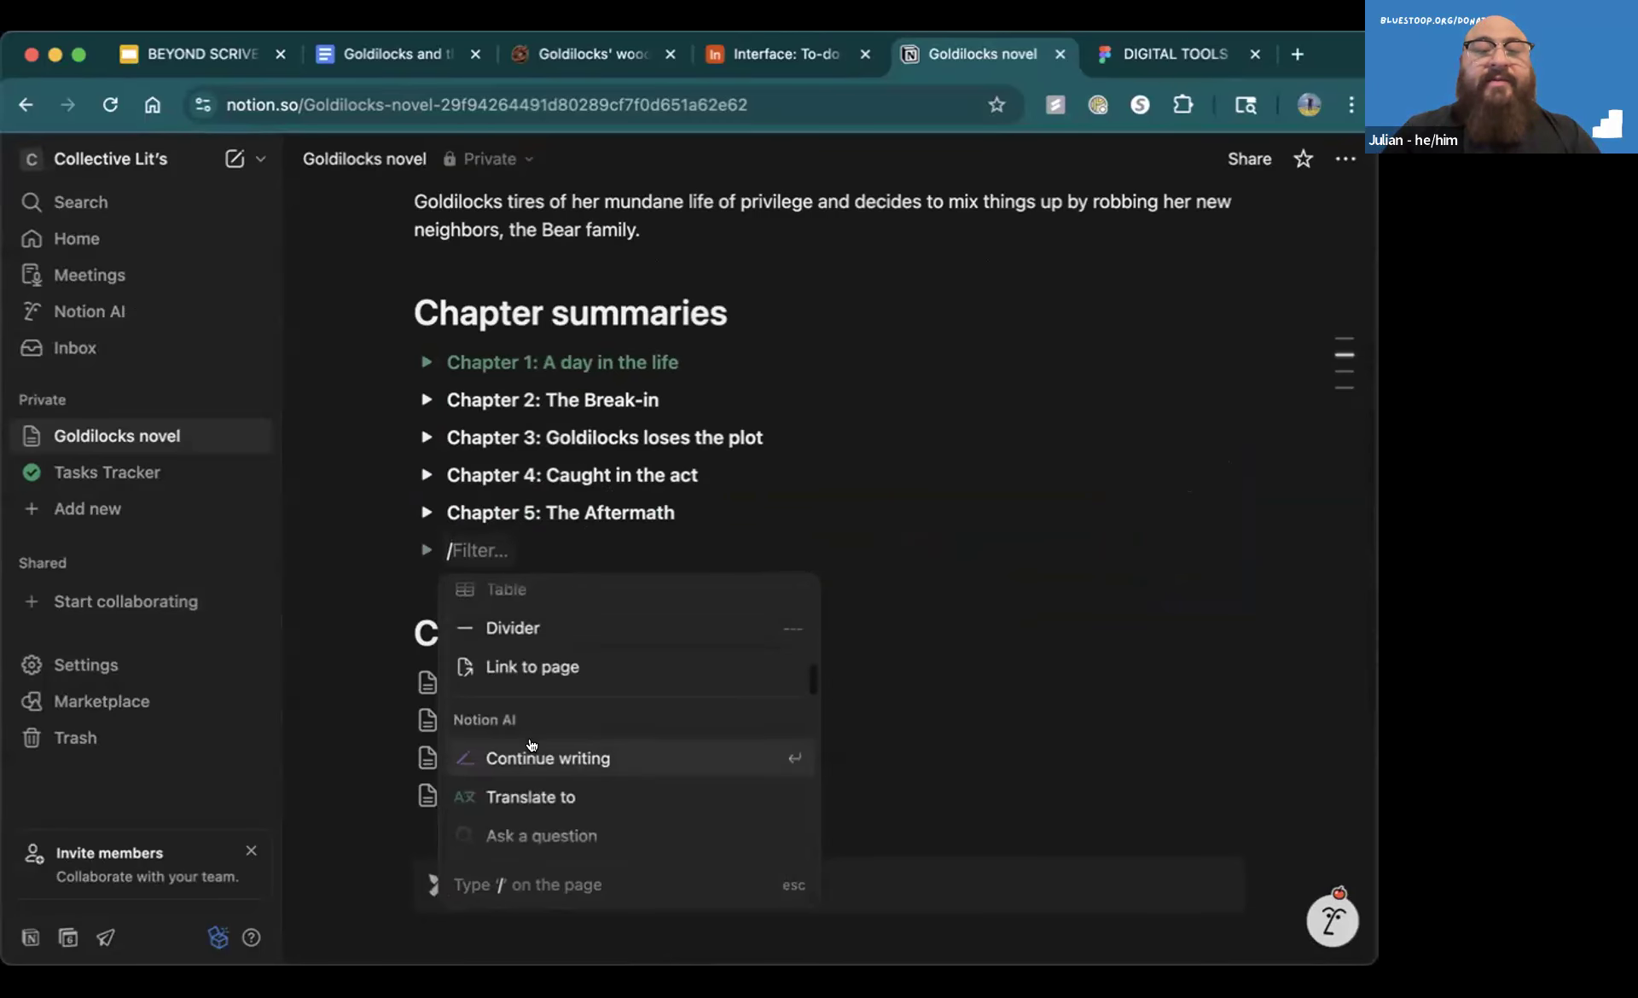
scroll(531, 669, "down", 9)
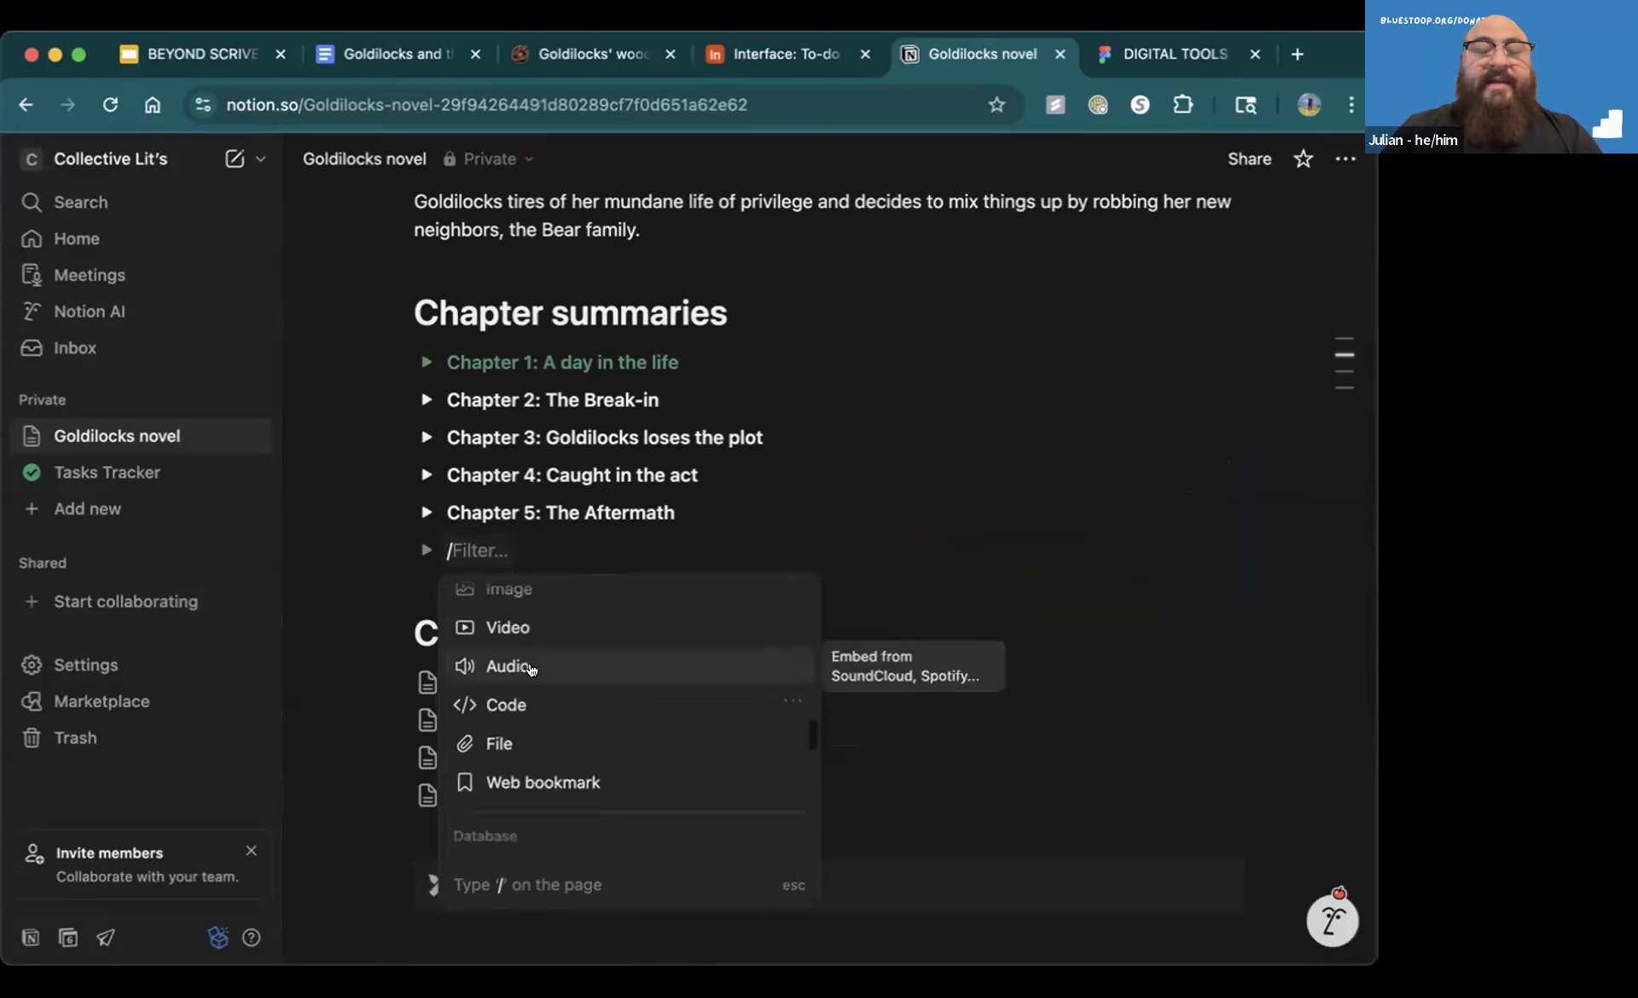
scroll(531, 669, "up", 2)
scroll(531, 670, "down", 7)
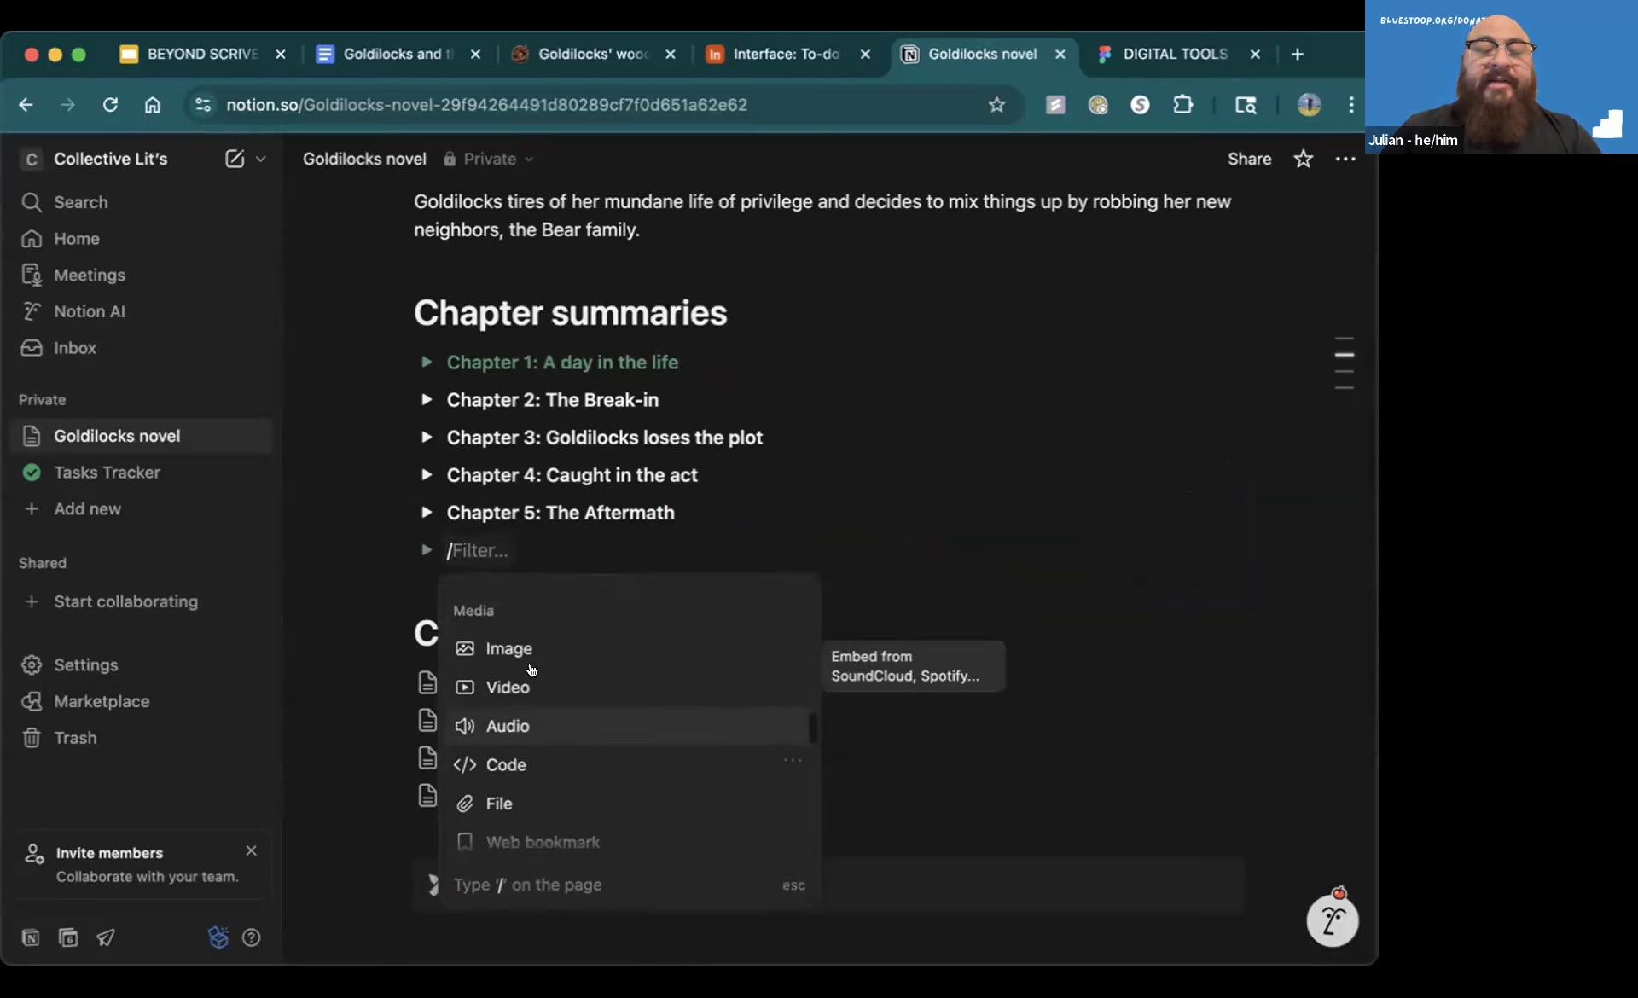
scroll(531, 672, "down", 8)
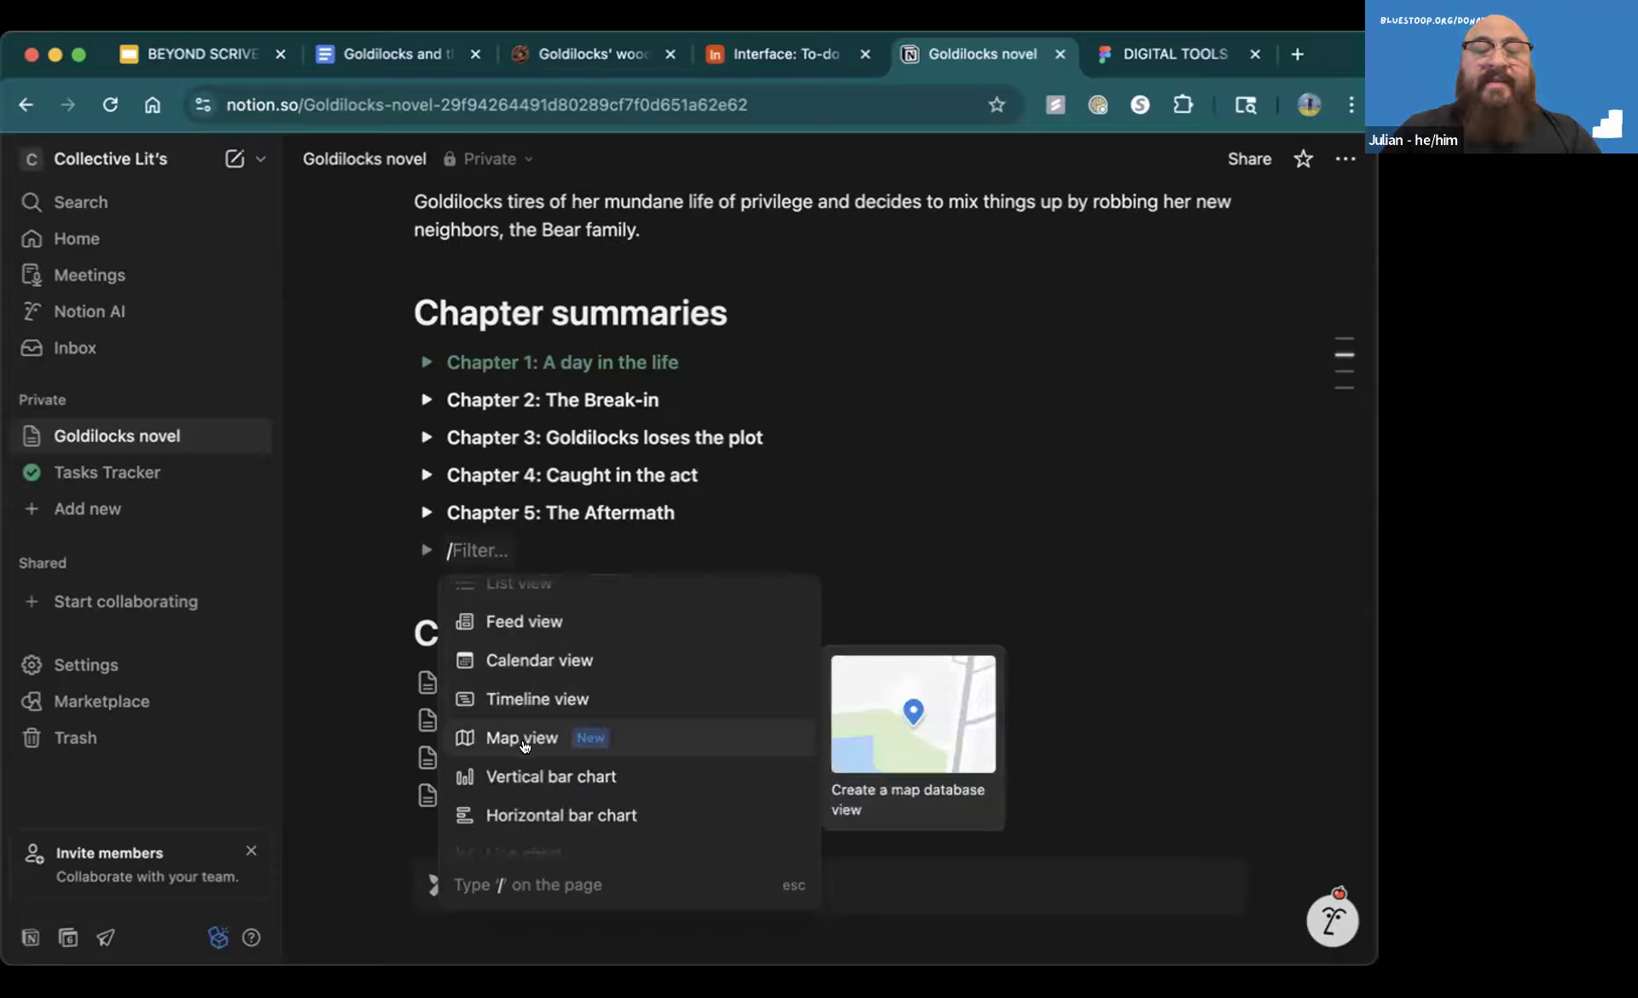
scroll(525, 748, "down", 3)
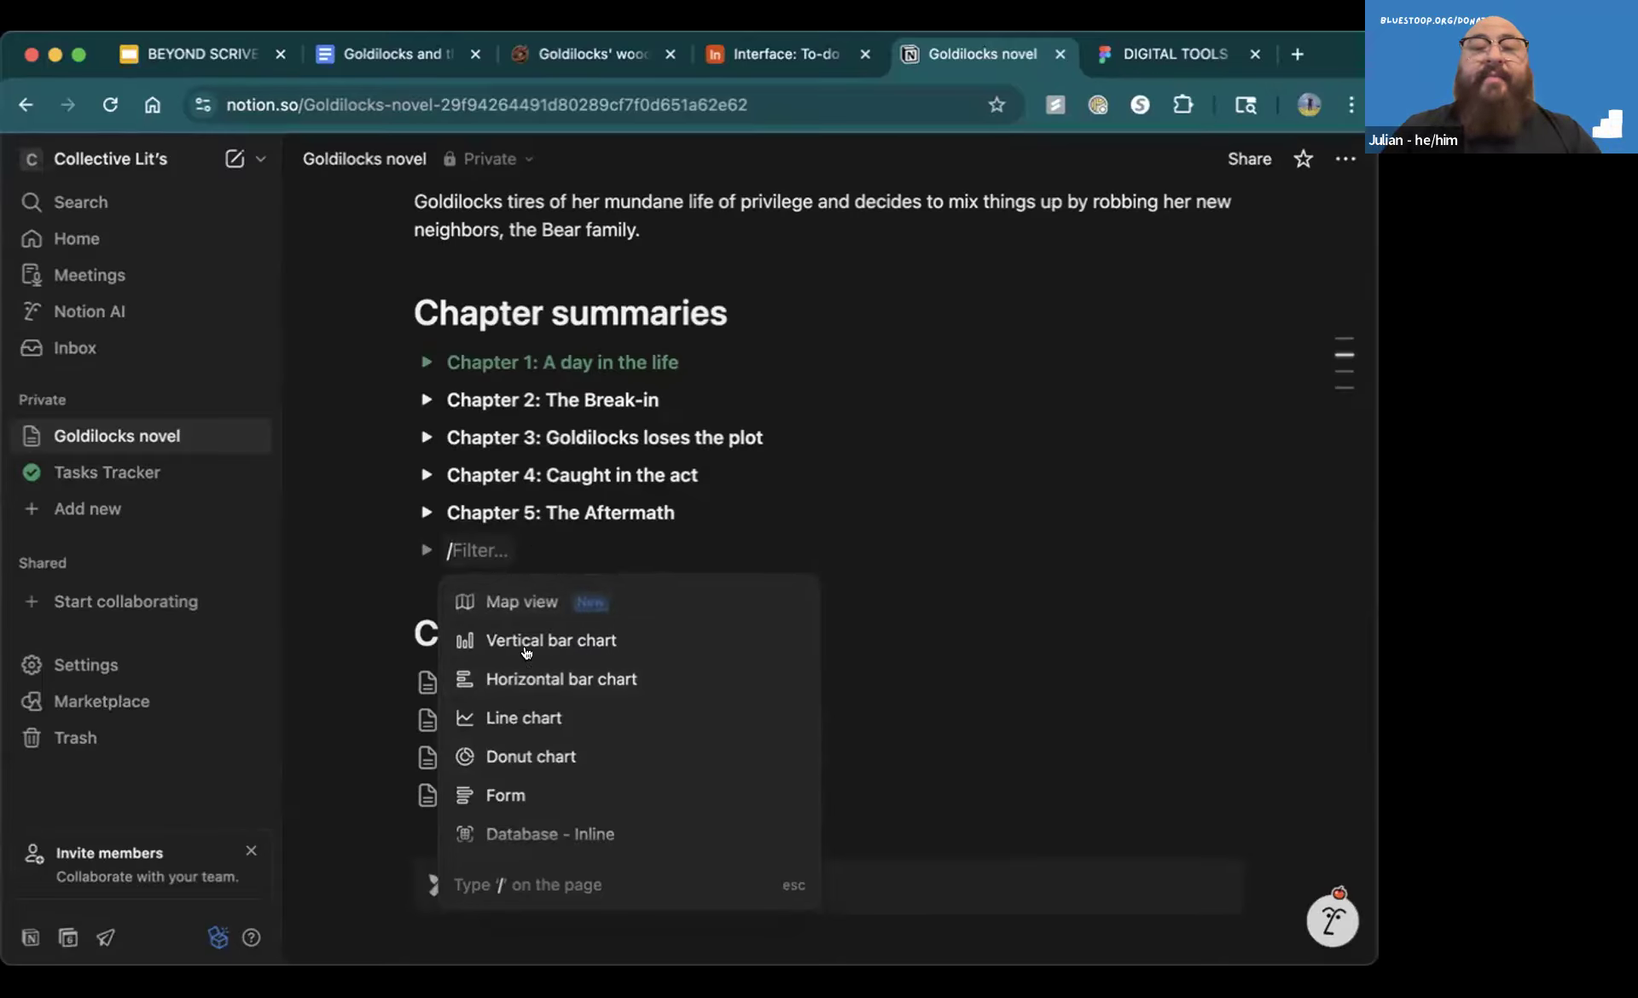
scroll(527, 652, "up", 5)
scroll(526, 653, "up", 3)
Convert the empty toggle below Chapter 5 to a plain line and insert a new subpage there
key("Escape")
key("BackSpace")
key("BackSpace")
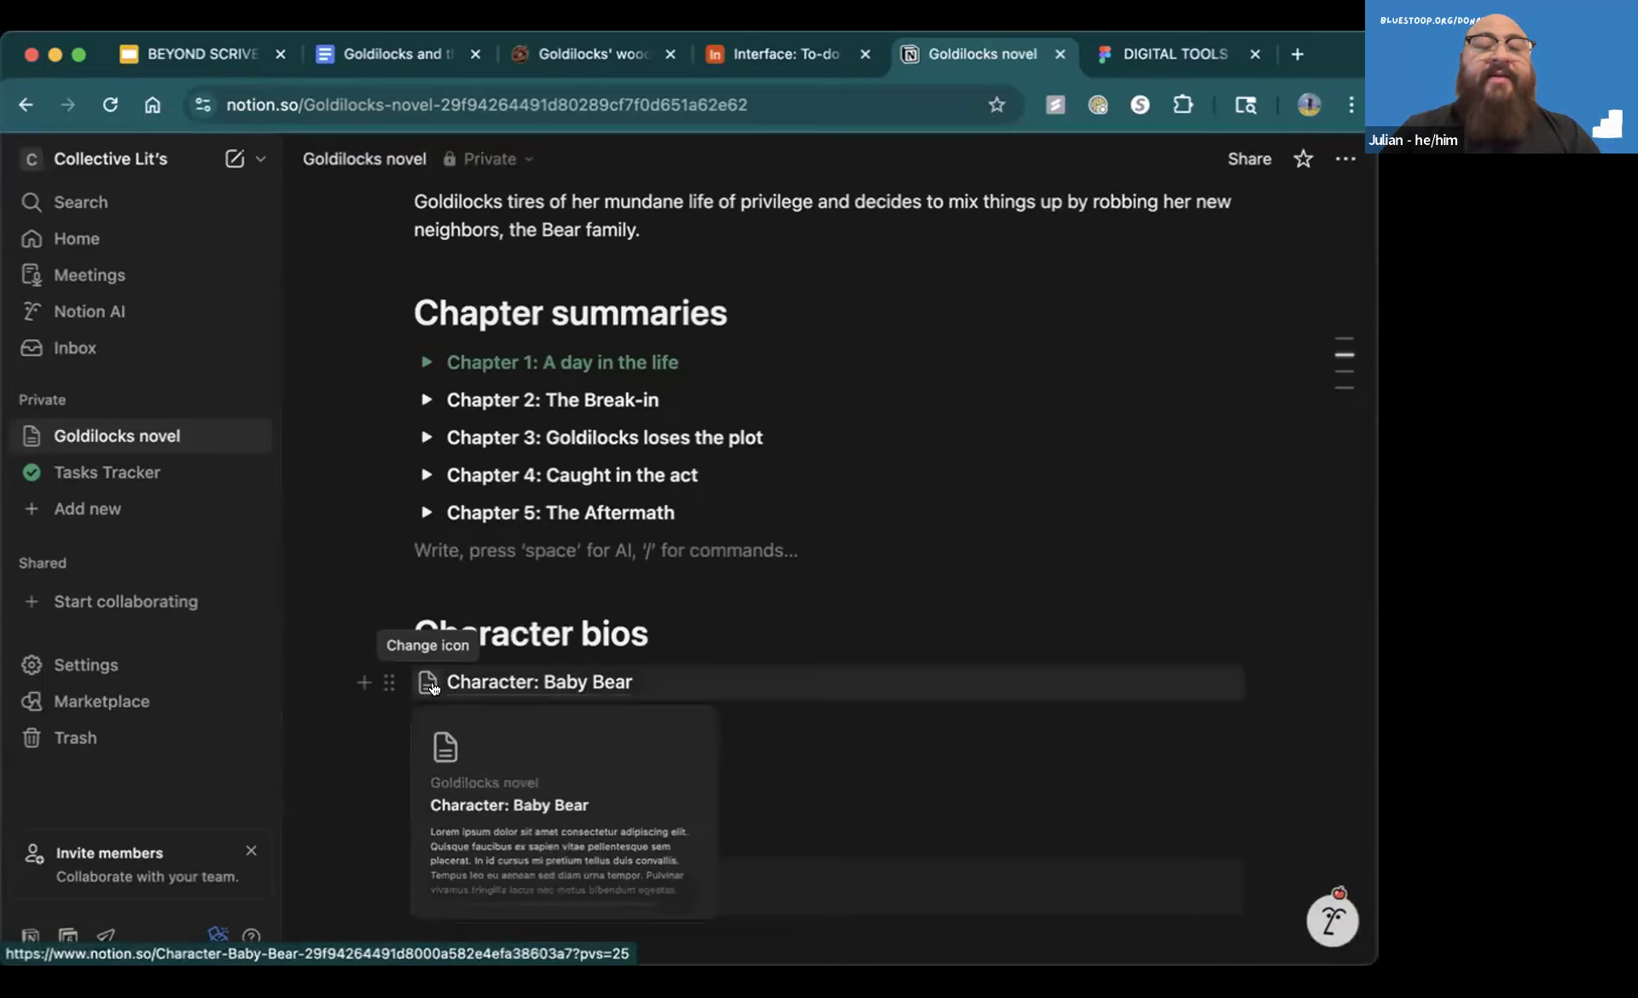
type("/page")
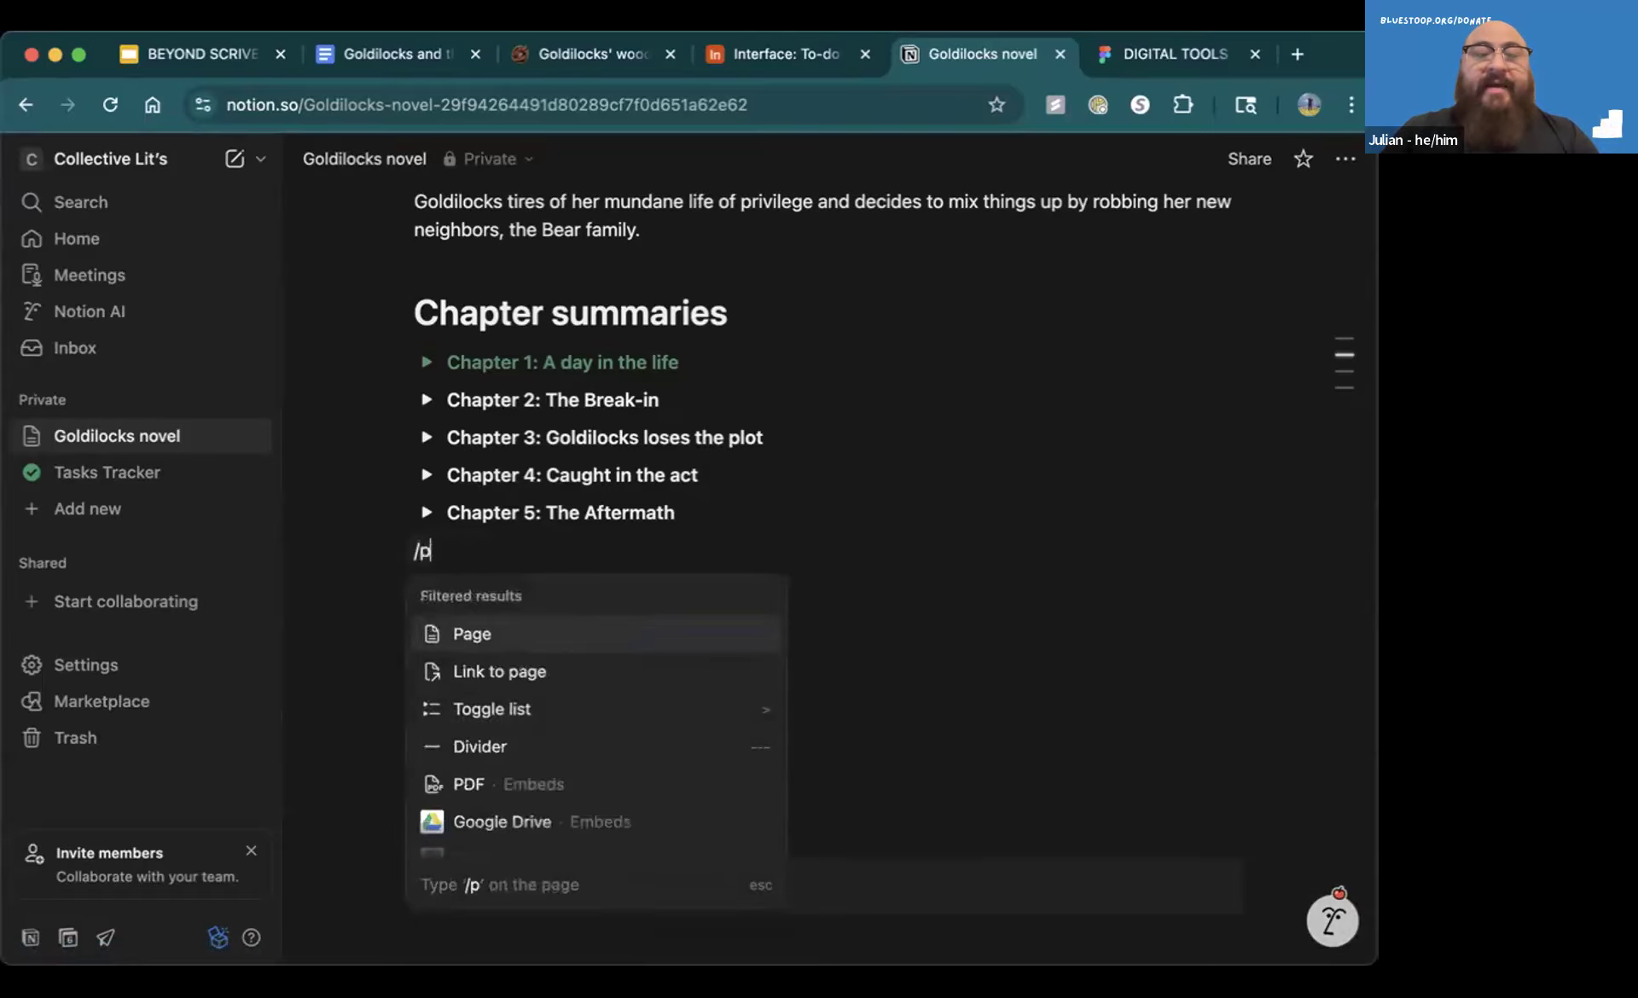
left_click(495, 634)
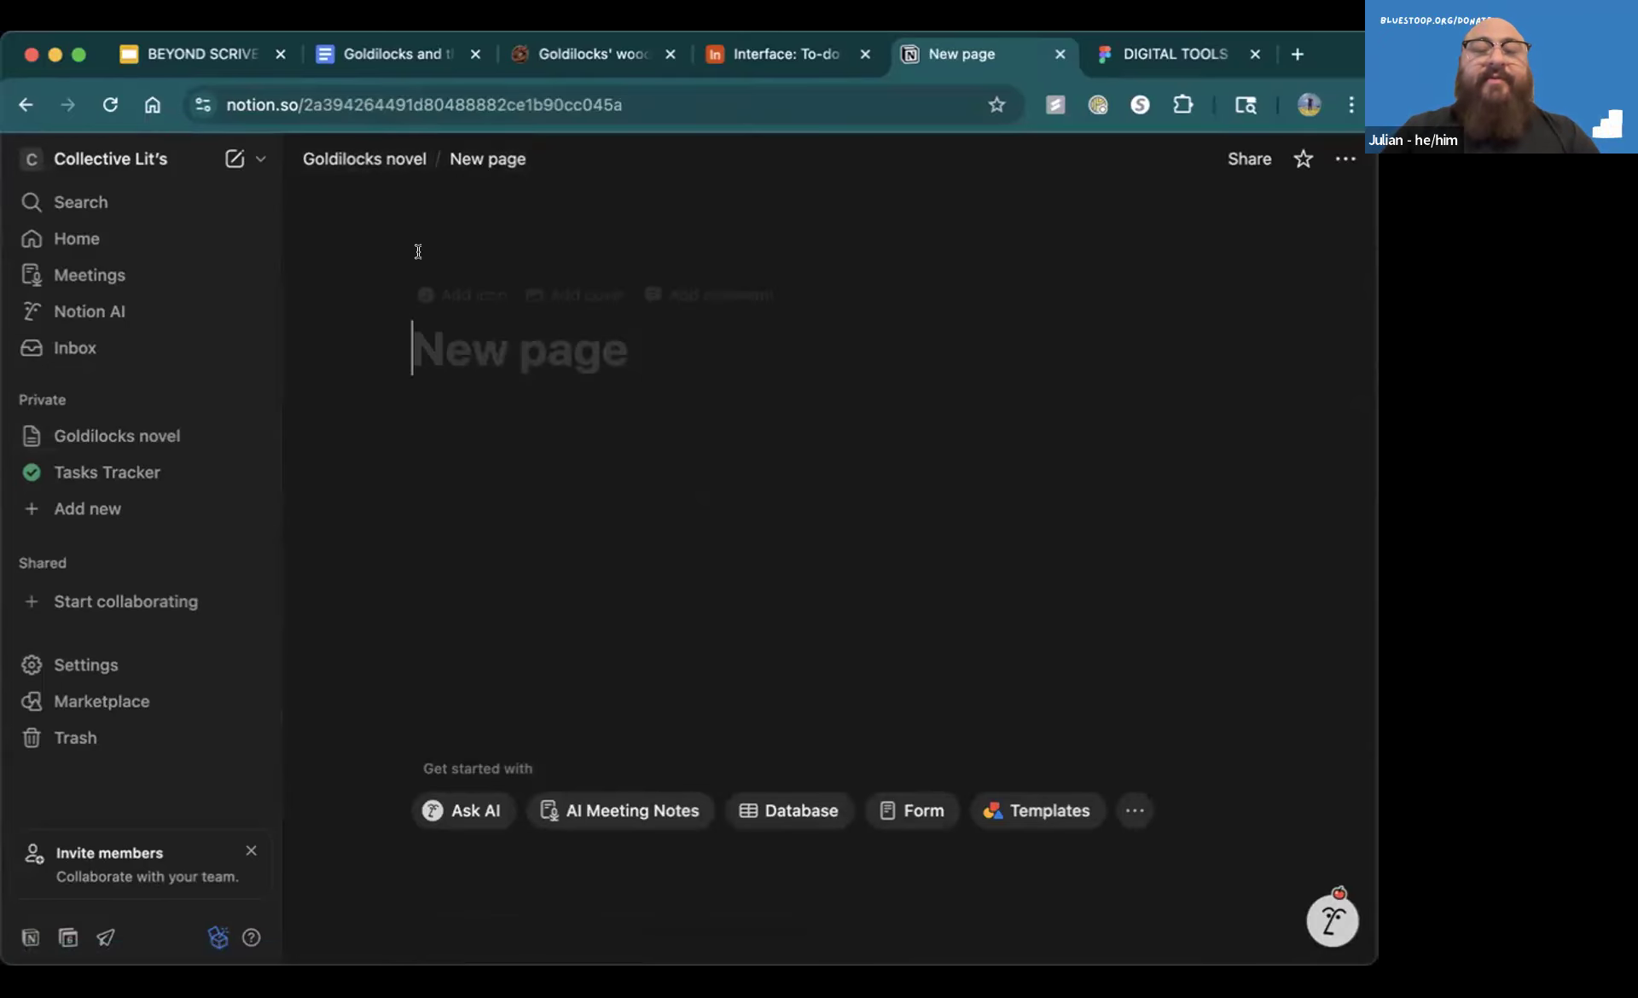
Title the subpage "New page", enter "sdfasdfwef" as its body text and return to the Goldilocks novel page
type("New page")
key("Return")
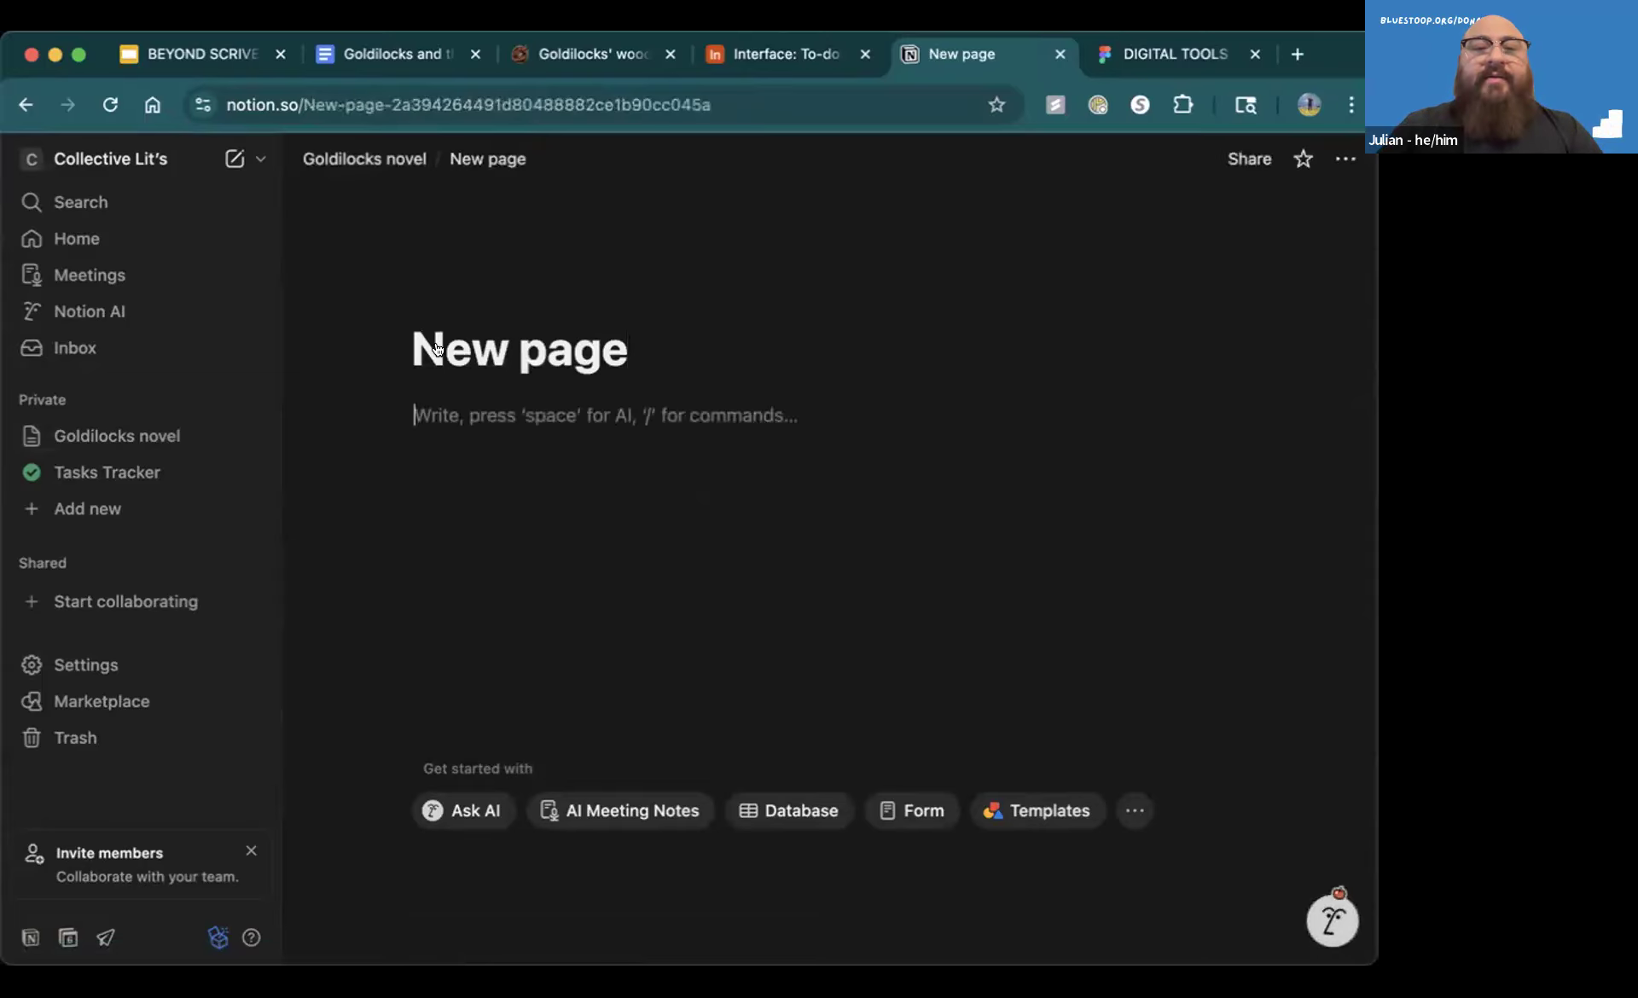
type("sdfasdfwef")
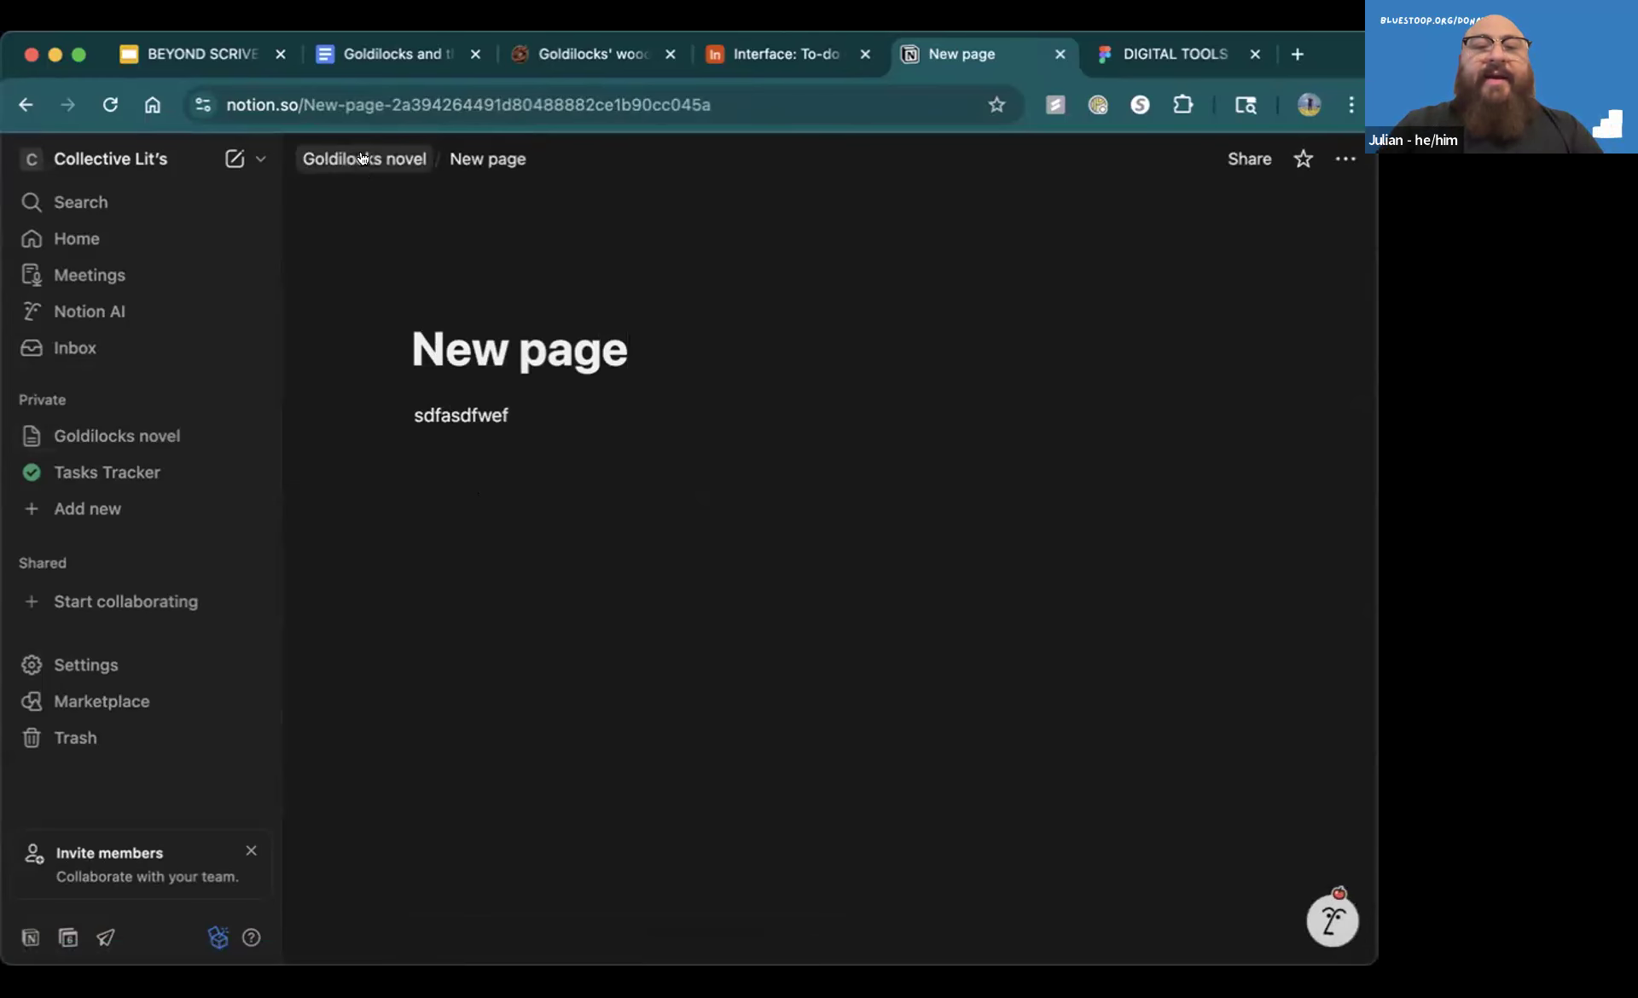
left_click(365, 159)
scroll(459, 680, "down", 3)
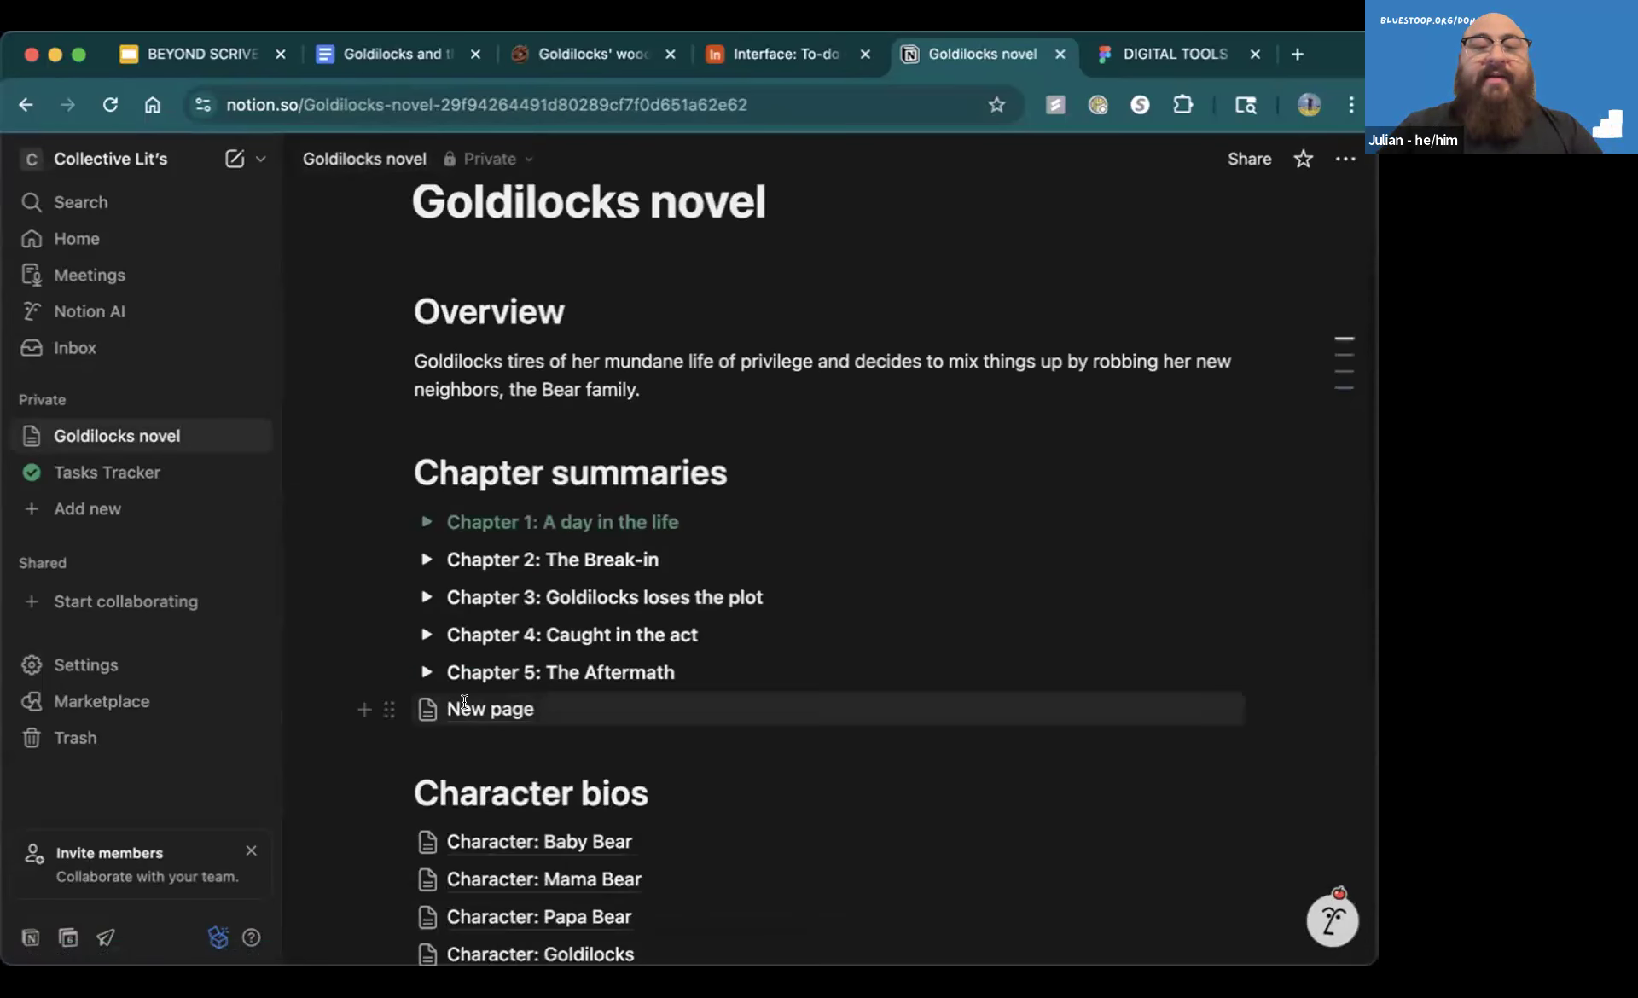
View the "New page" subpage and return to the Goldilocks novel page
left_click(468, 708)
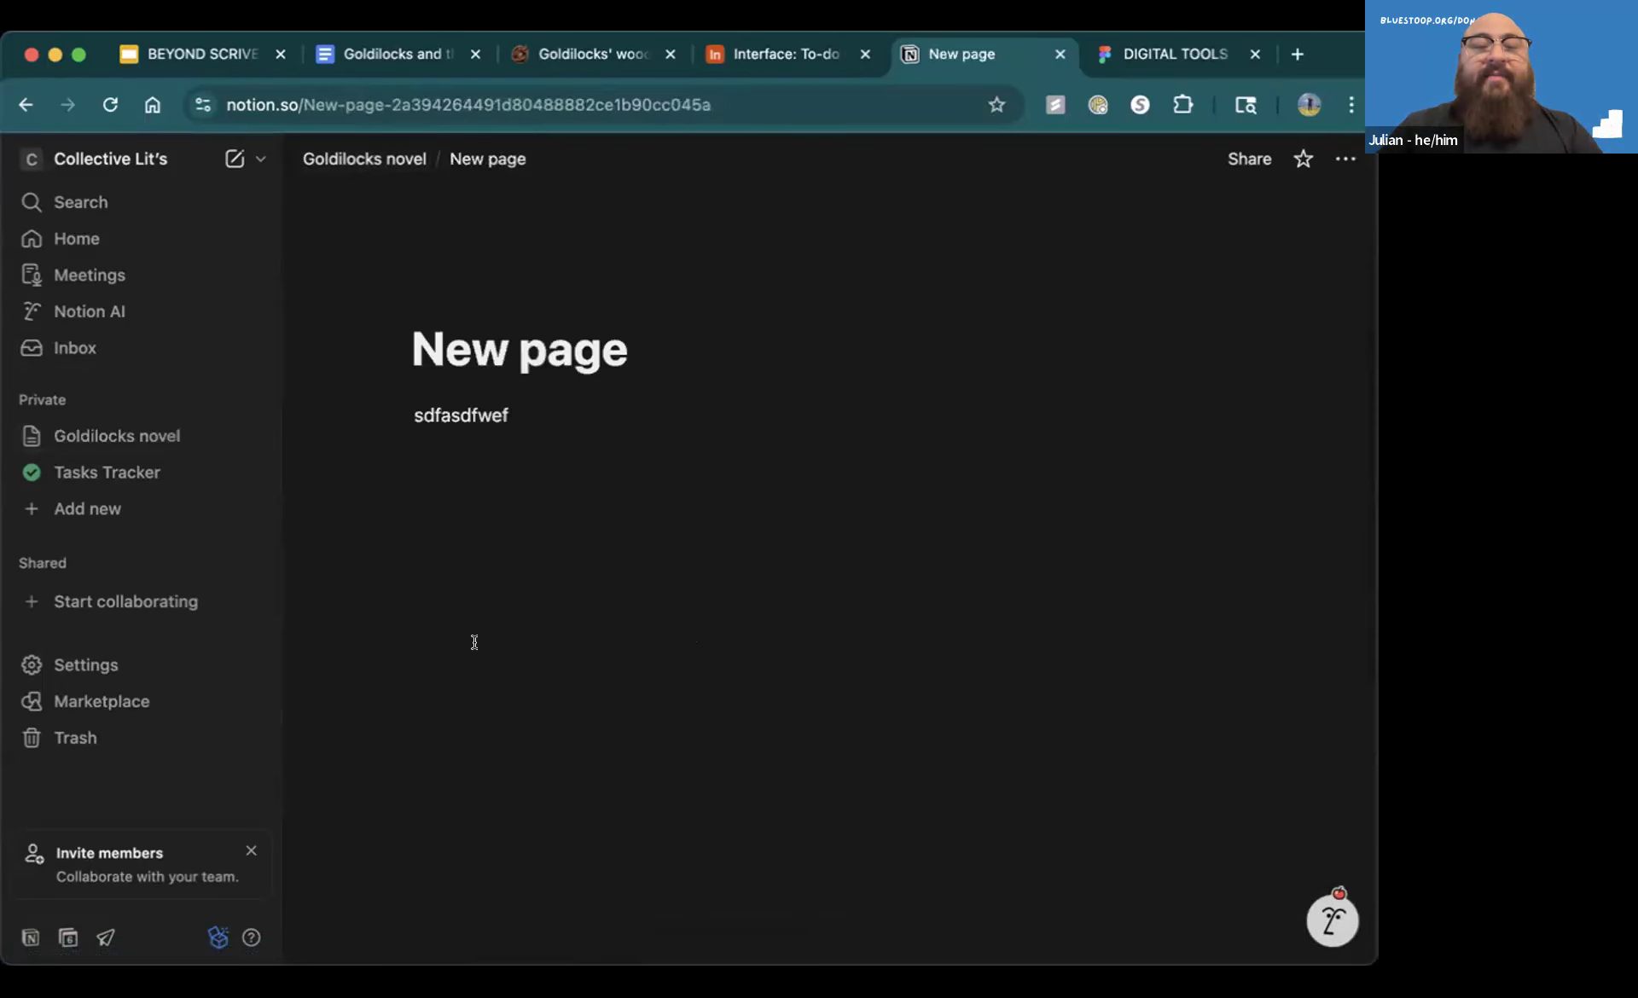
left_click(366, 158)
Review the Character bios section and open the Chapter 1 page listed under Chapter files
scroll(588, 586, "down", 3)
scroll(588, 586, "down", 4)
scroll(585, 585, "down", 1)
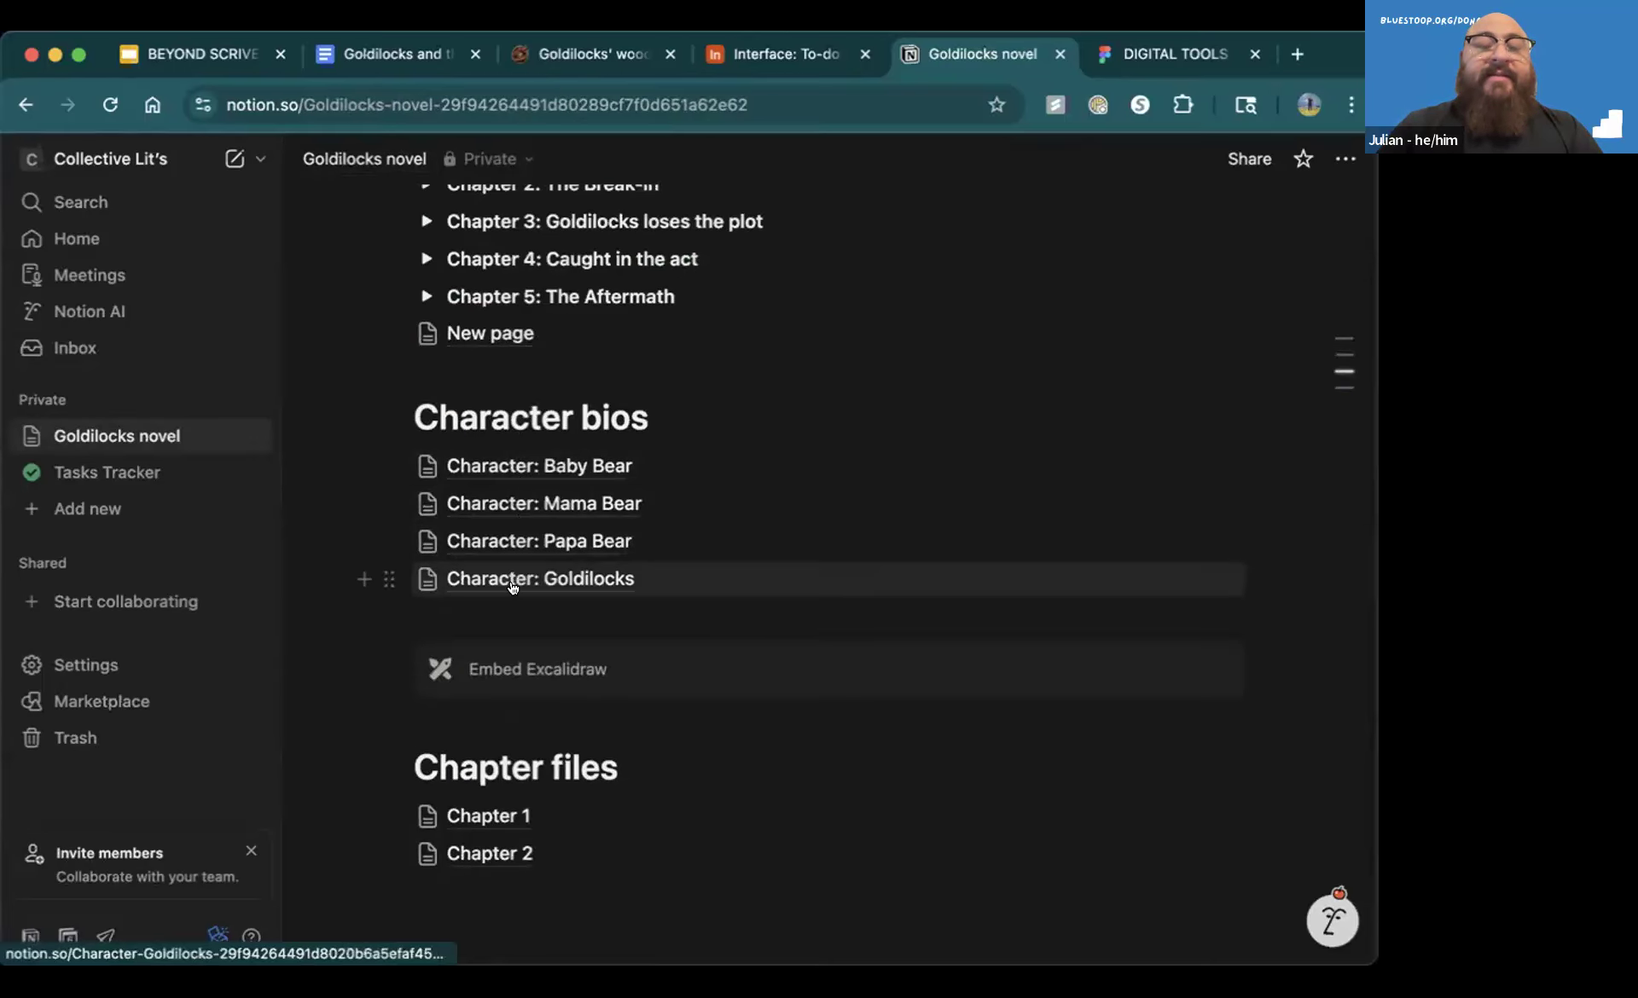
scroll(679, 667, "down", 2)
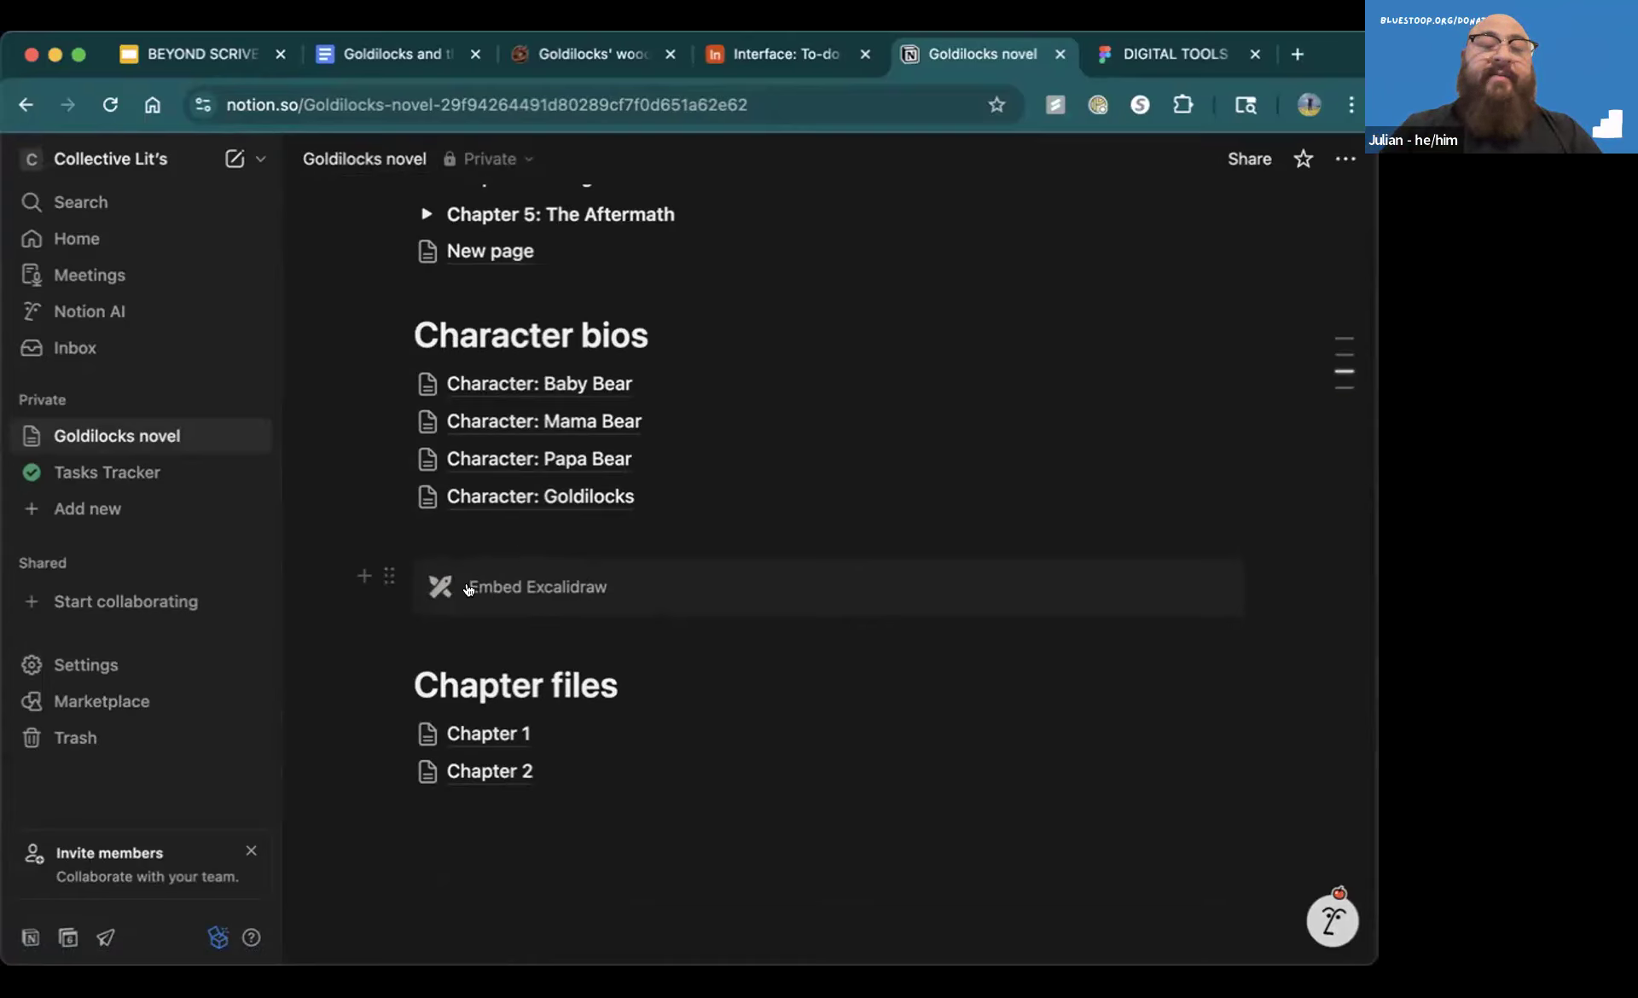
mouse_move(483, 735)
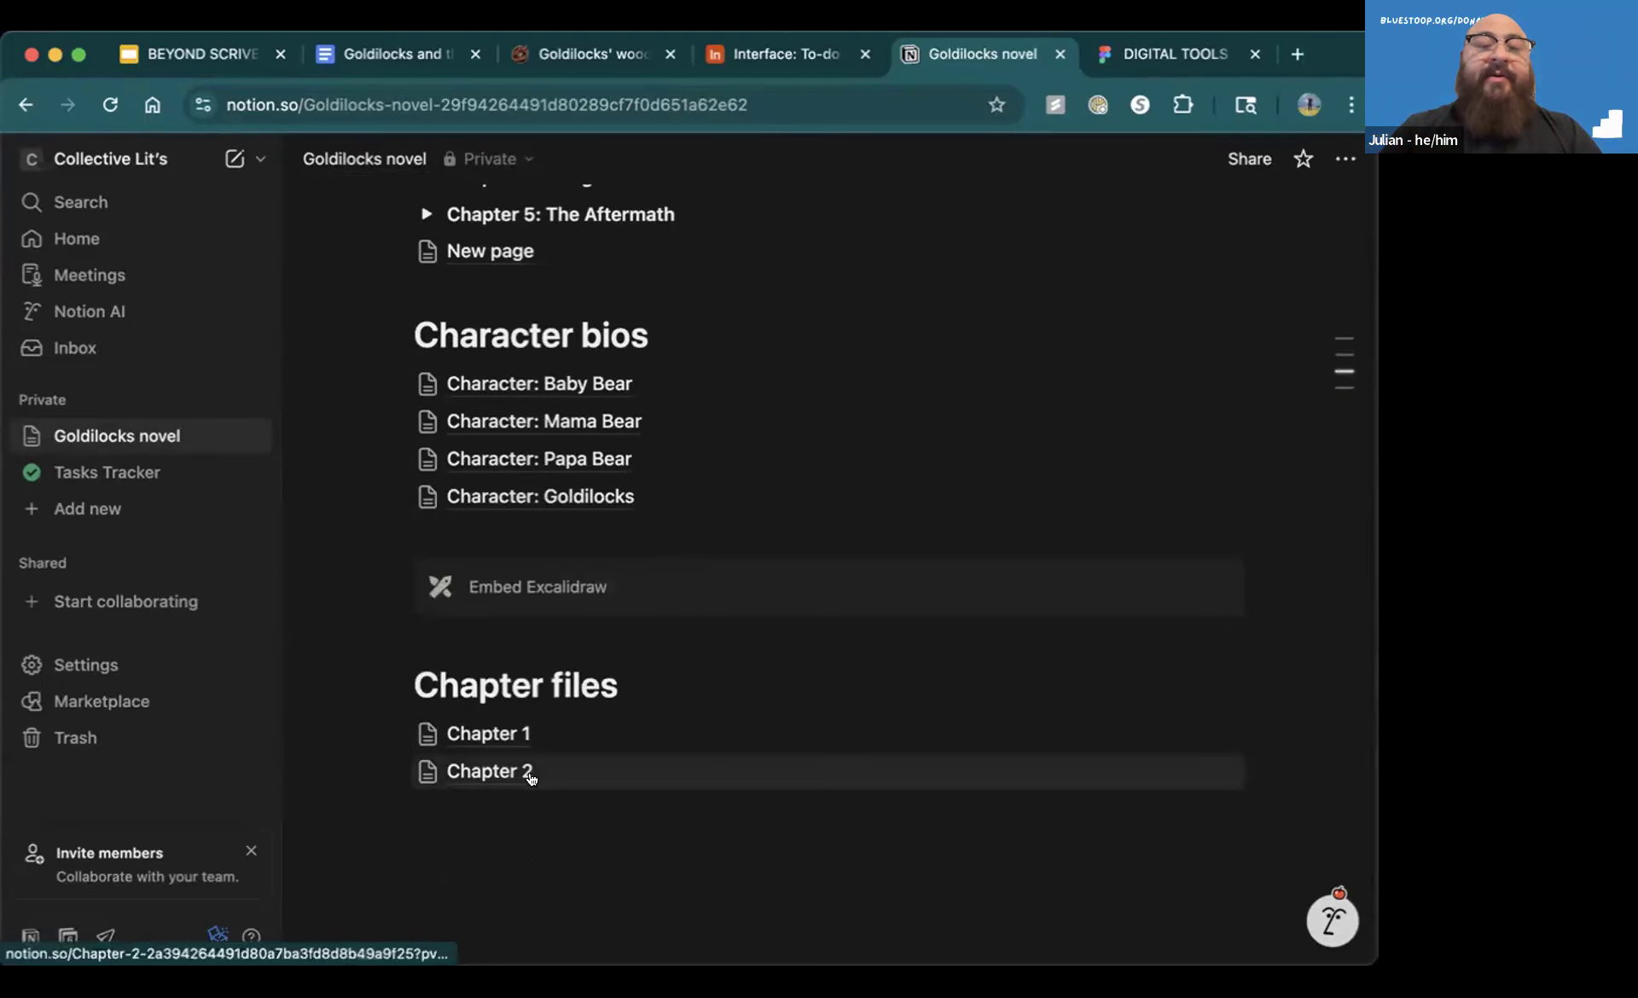
left_click(485, 733)
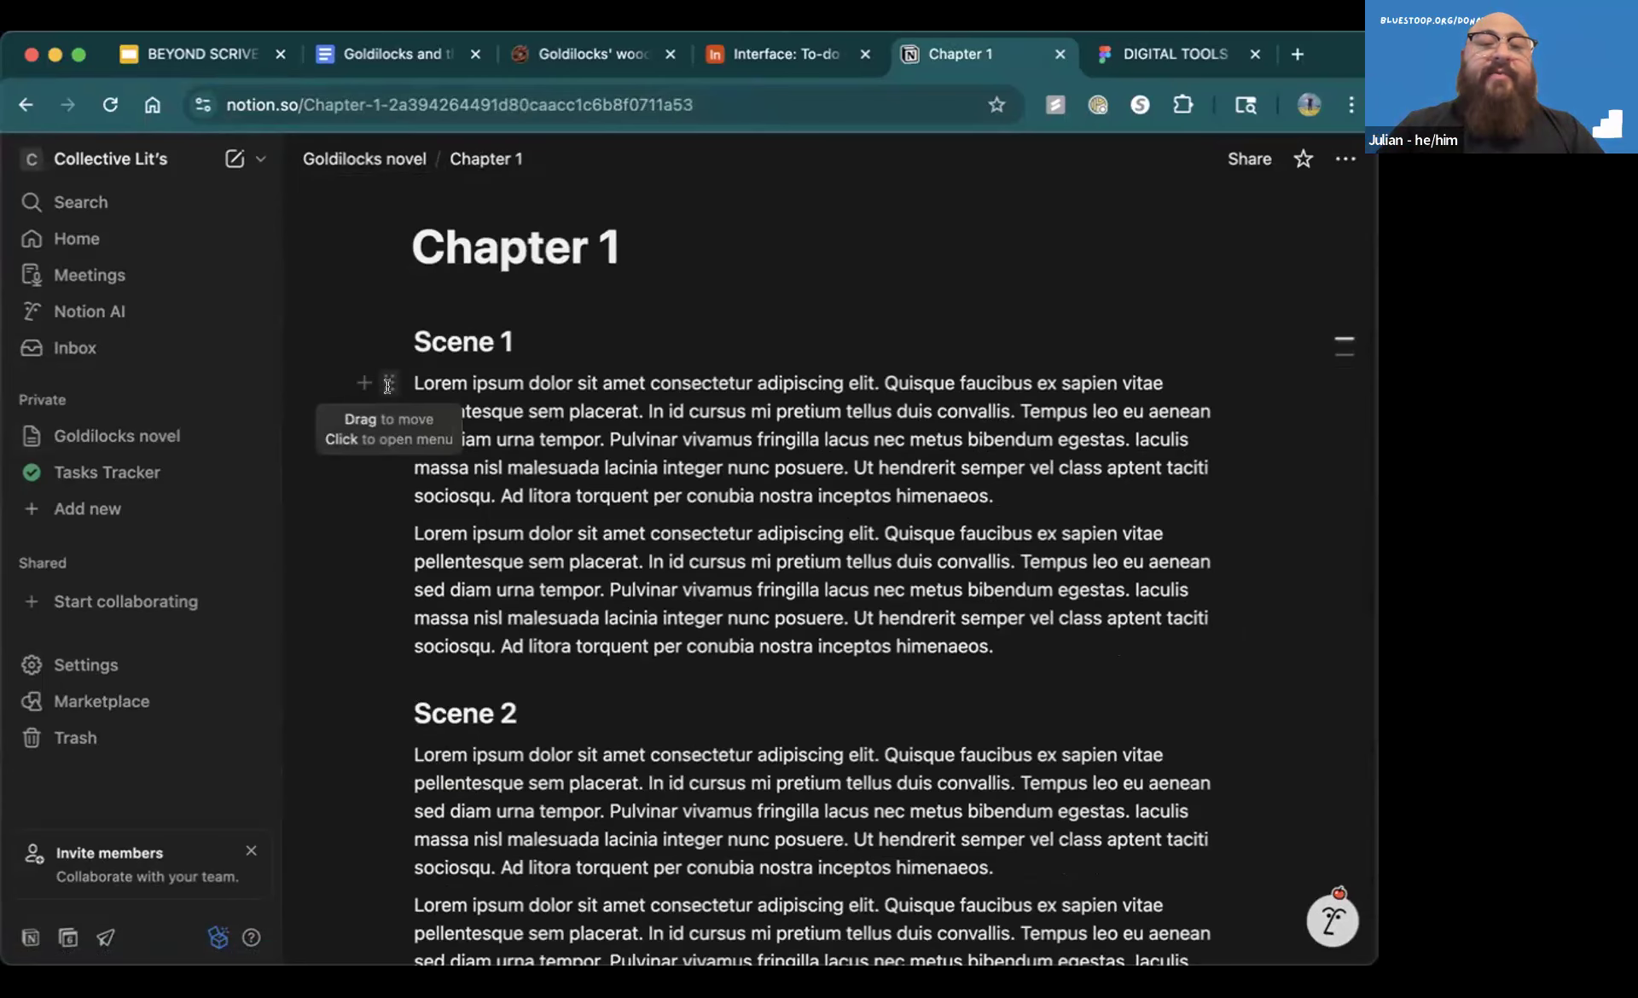
left_click(411, 340)
left_click_drag(410, 332, 1027, 658)
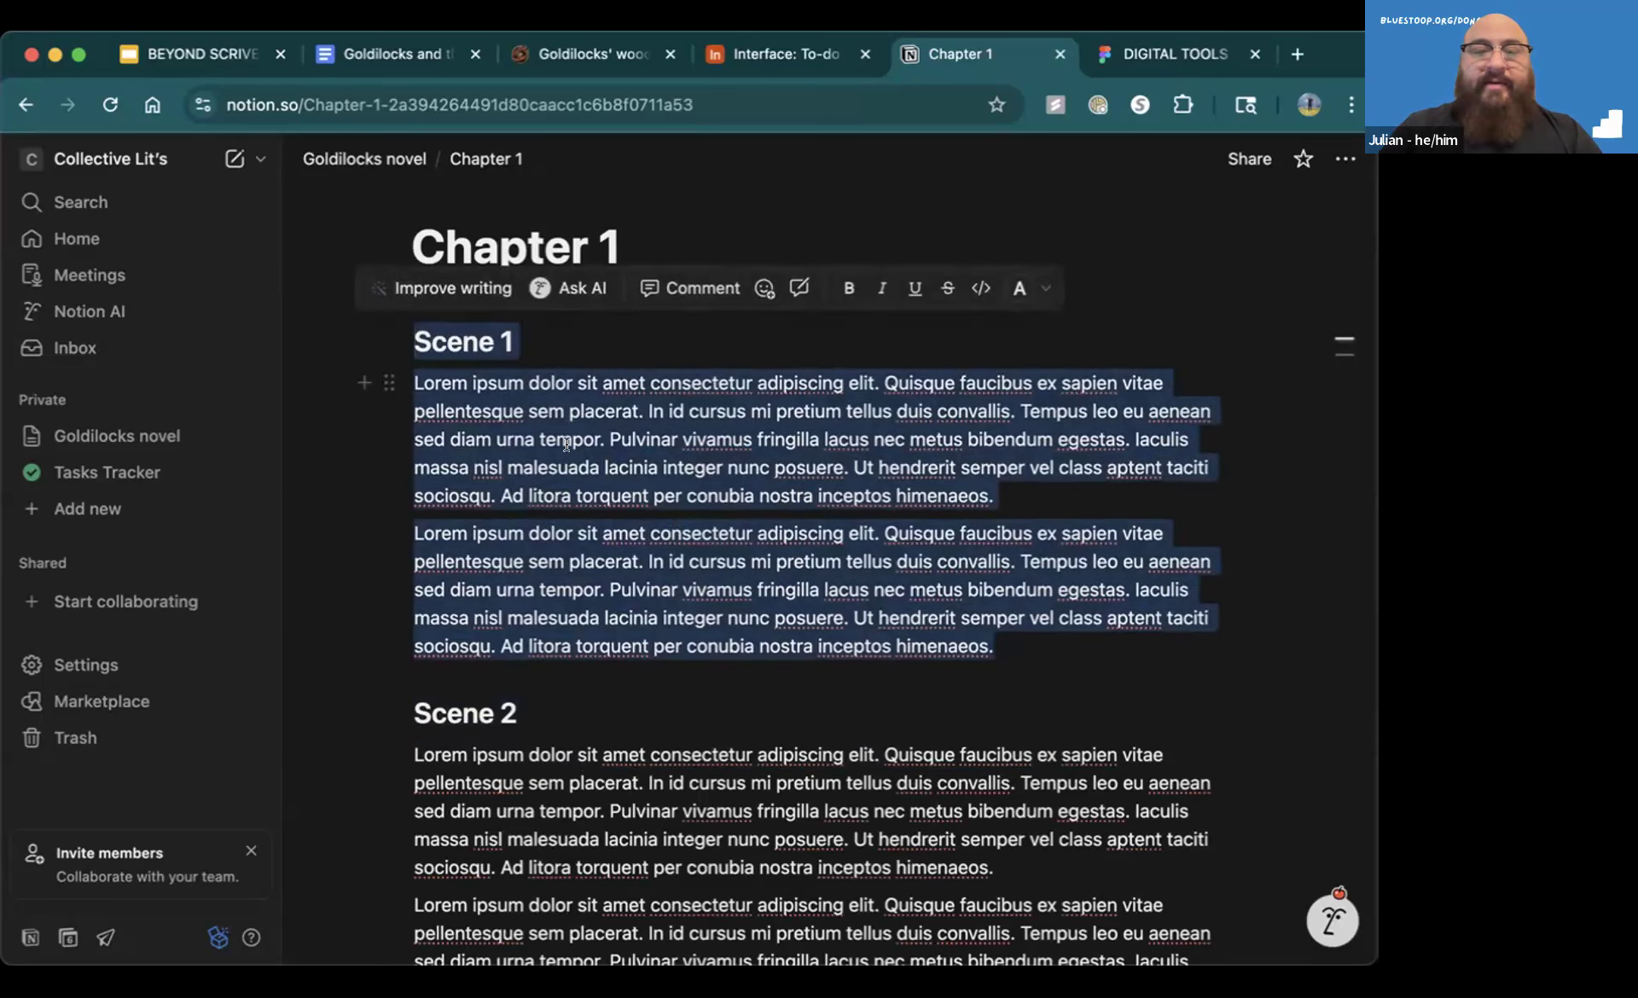
right_click(441, 421)
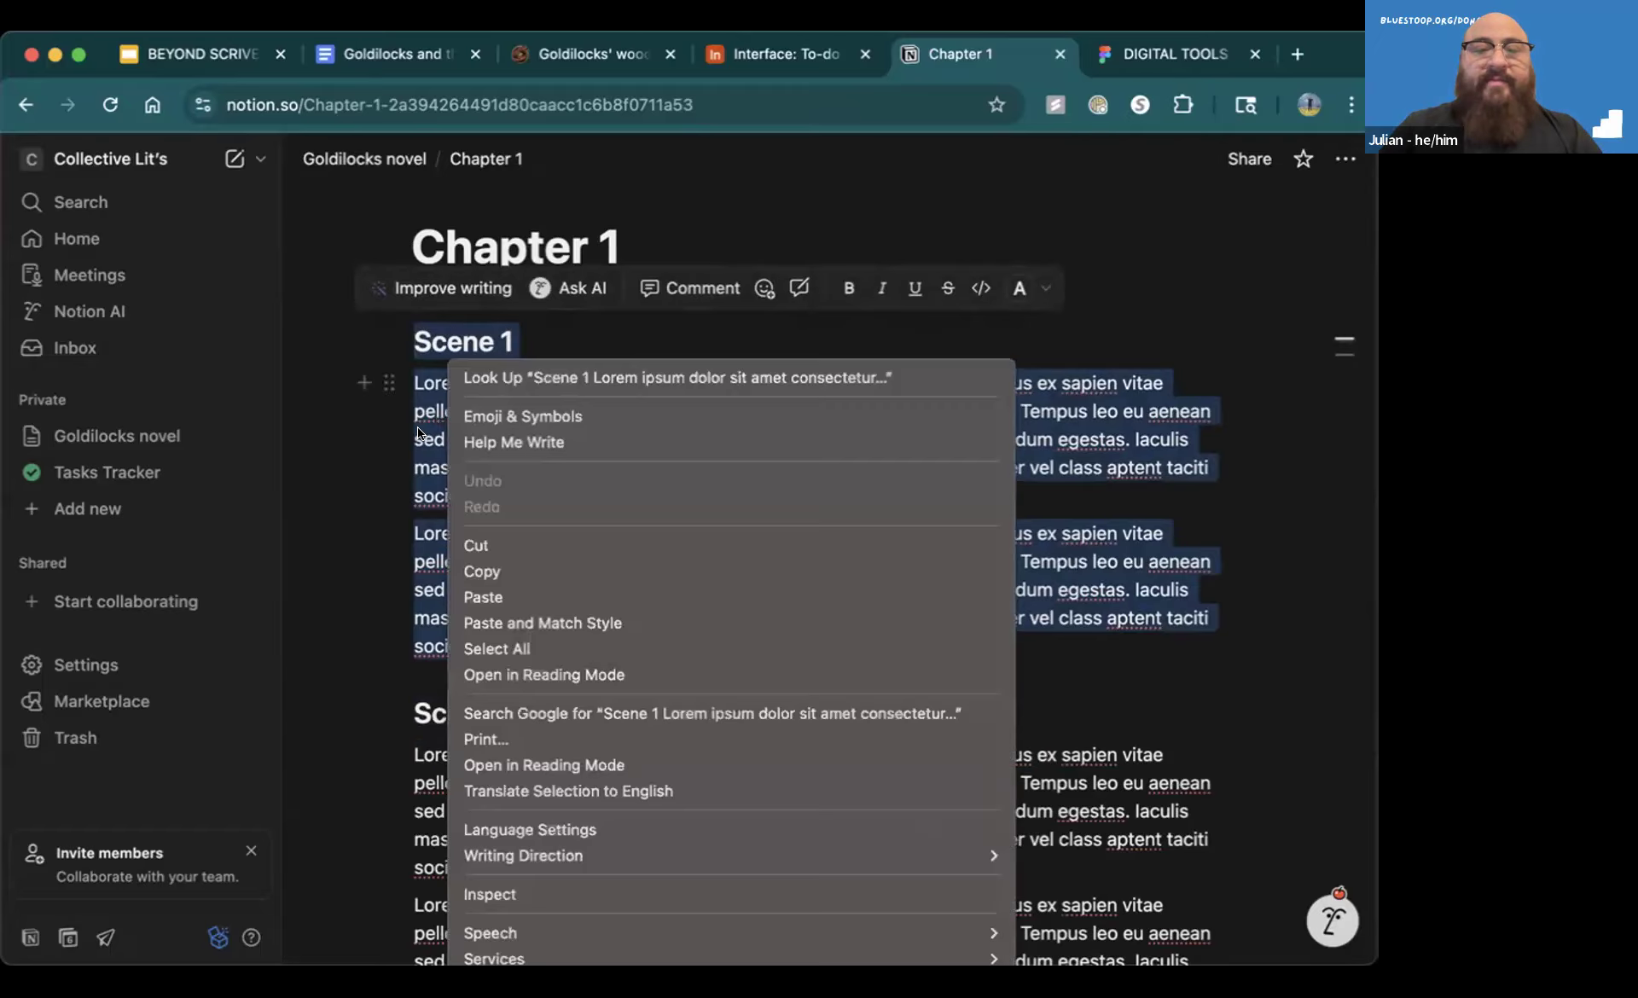
key("Escape")
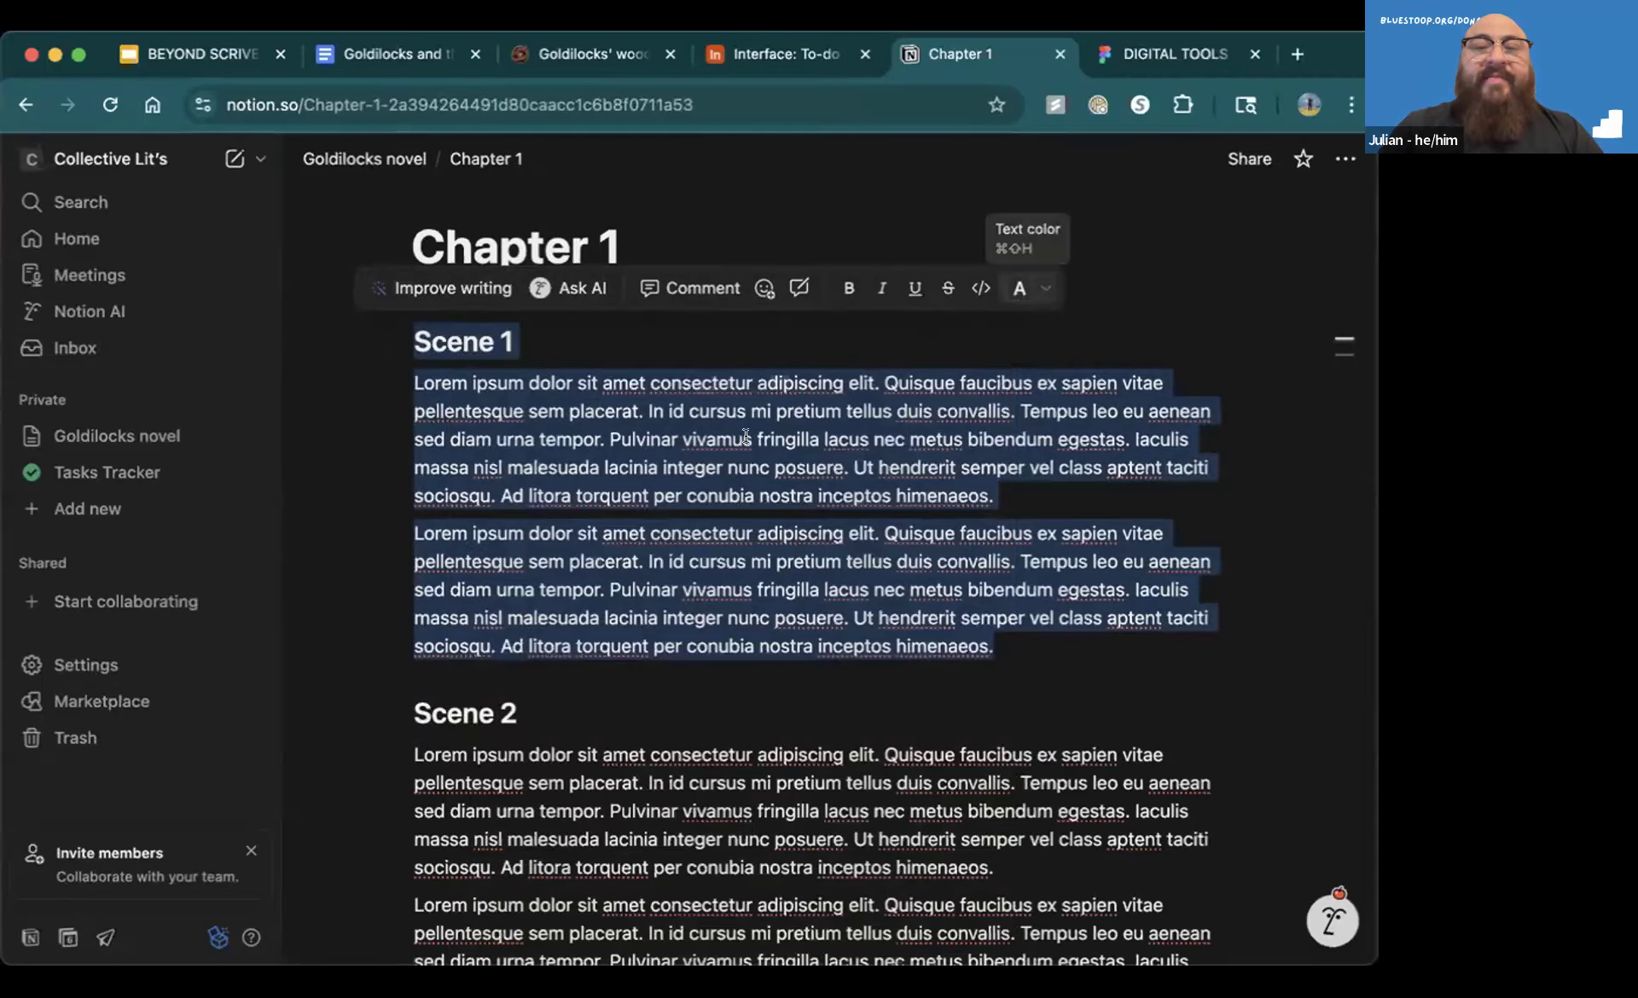
left_click(650, 467)
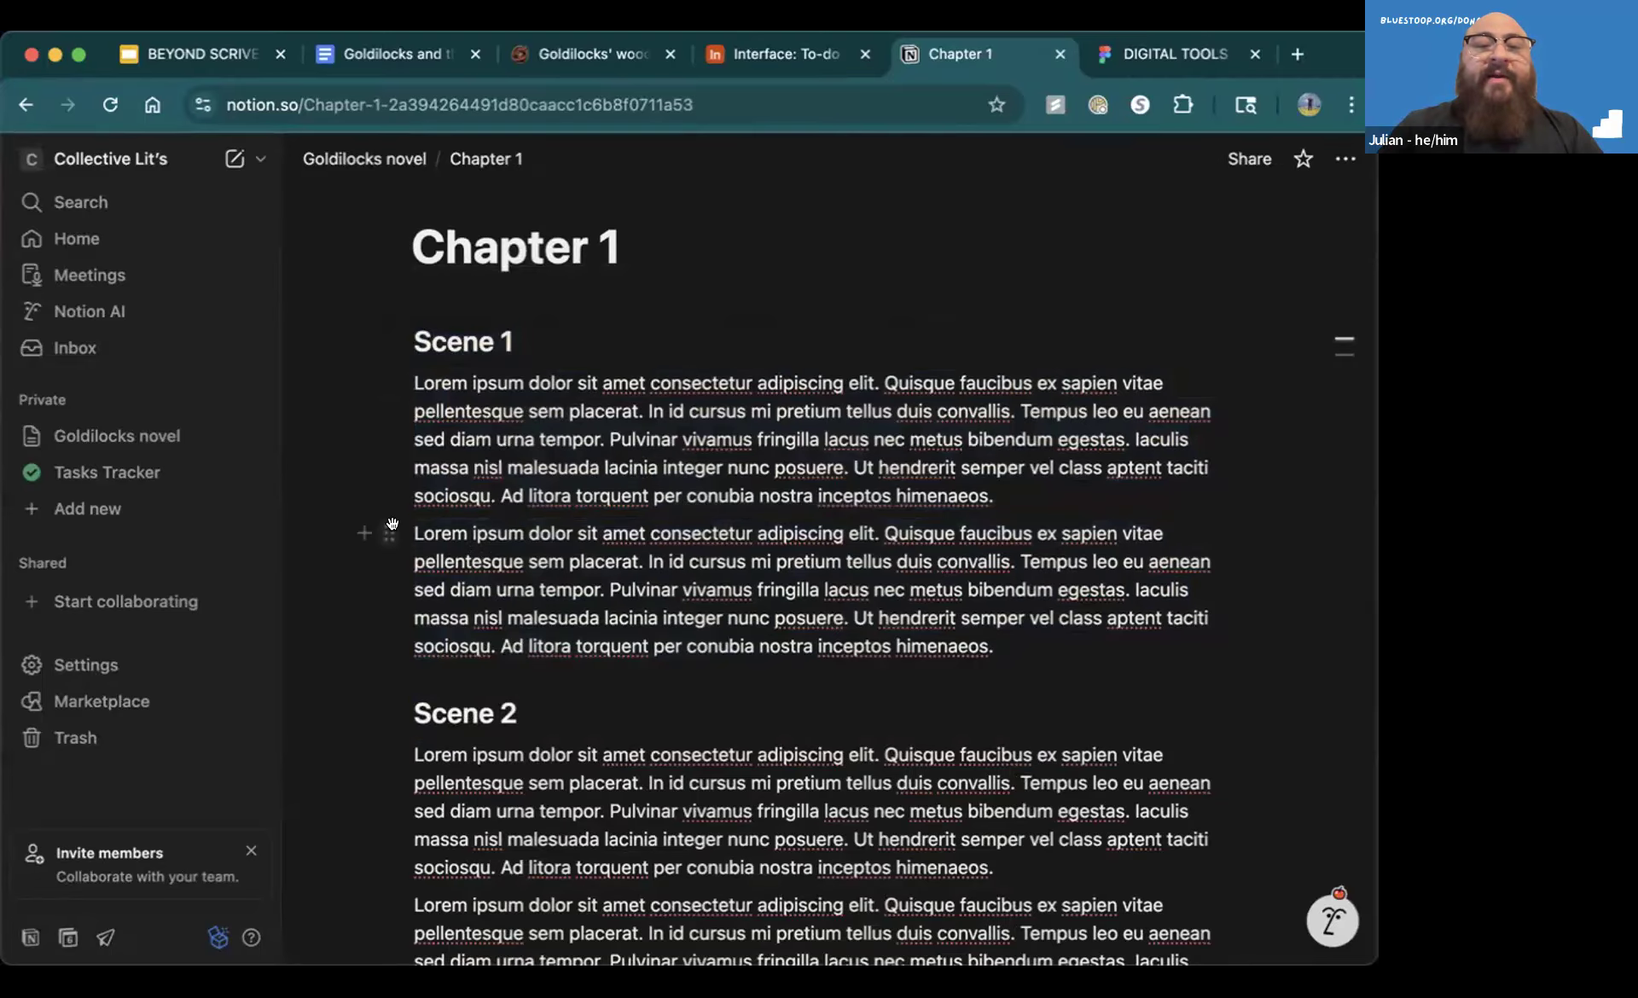
Move the second paragraph block of Scene 1 to the Chapter 2 page
left_click(389, 534)
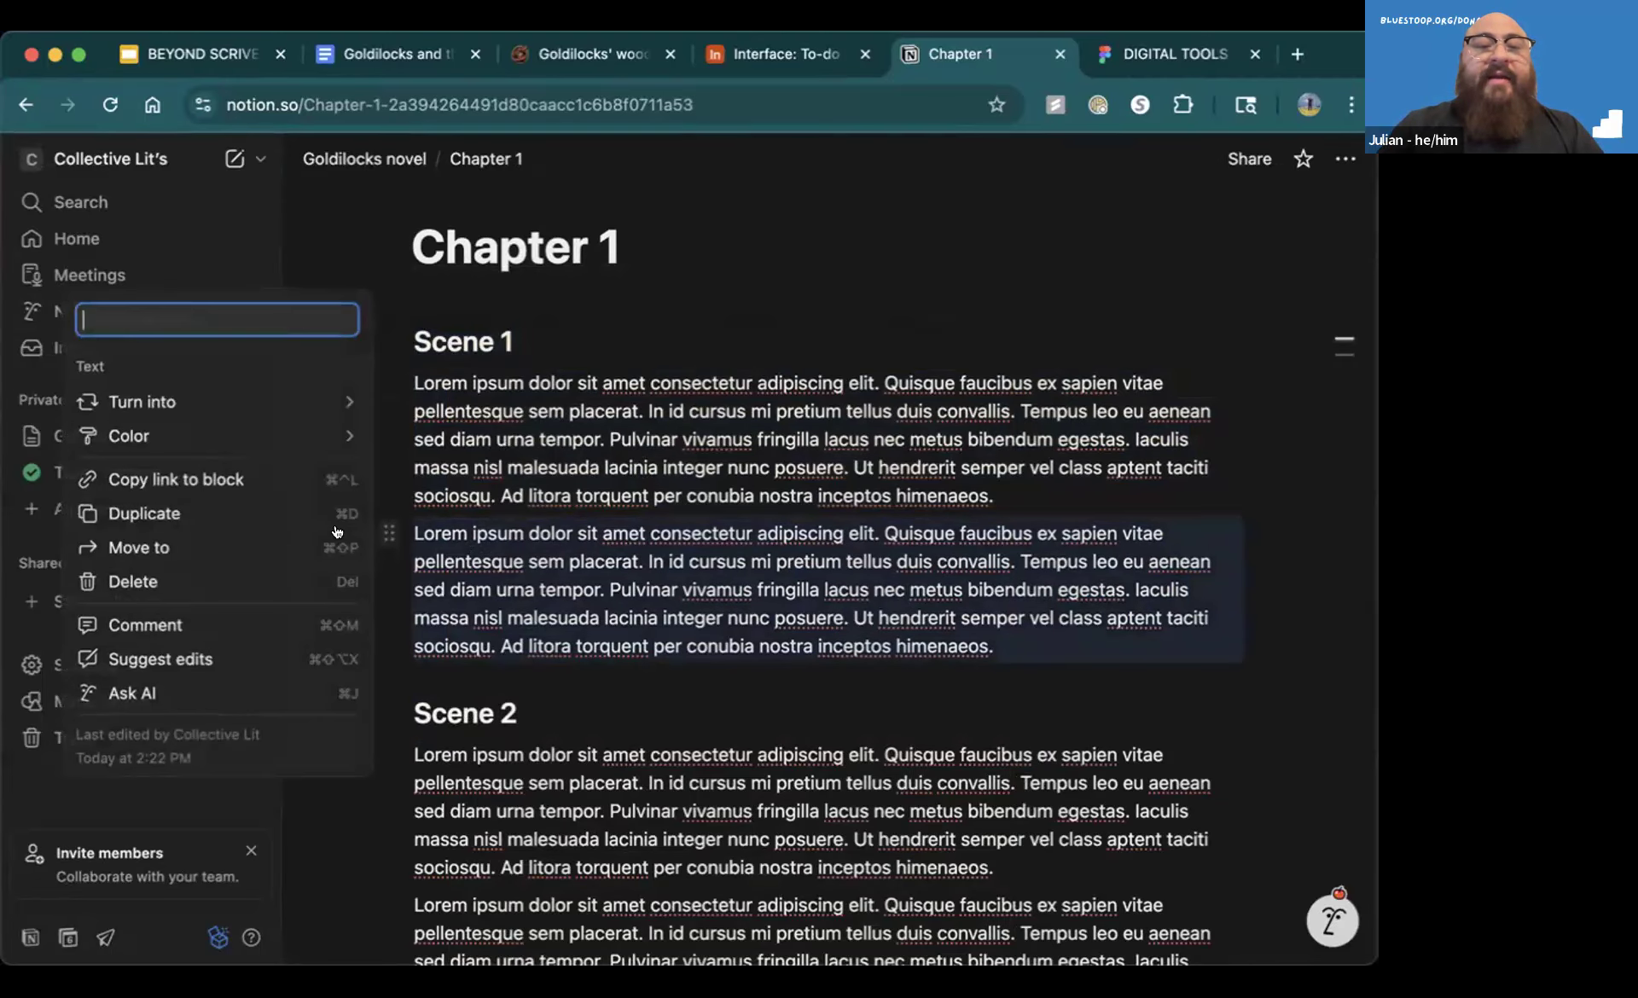
left_click(247, 550)
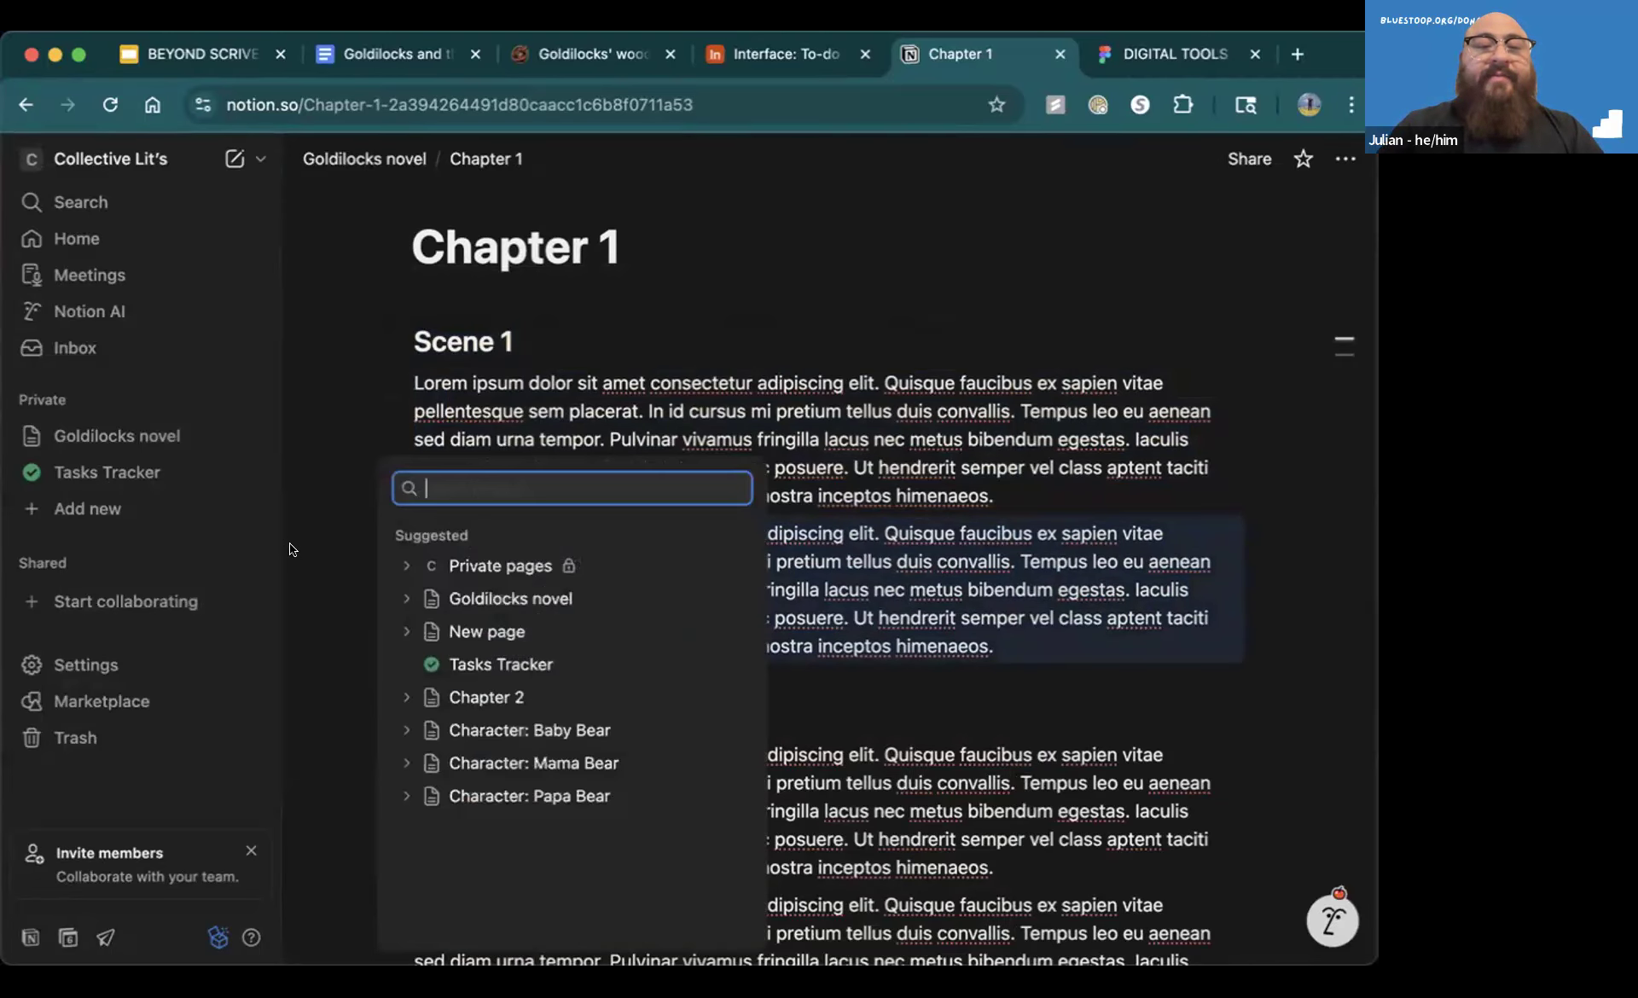
left_click(475, 695)
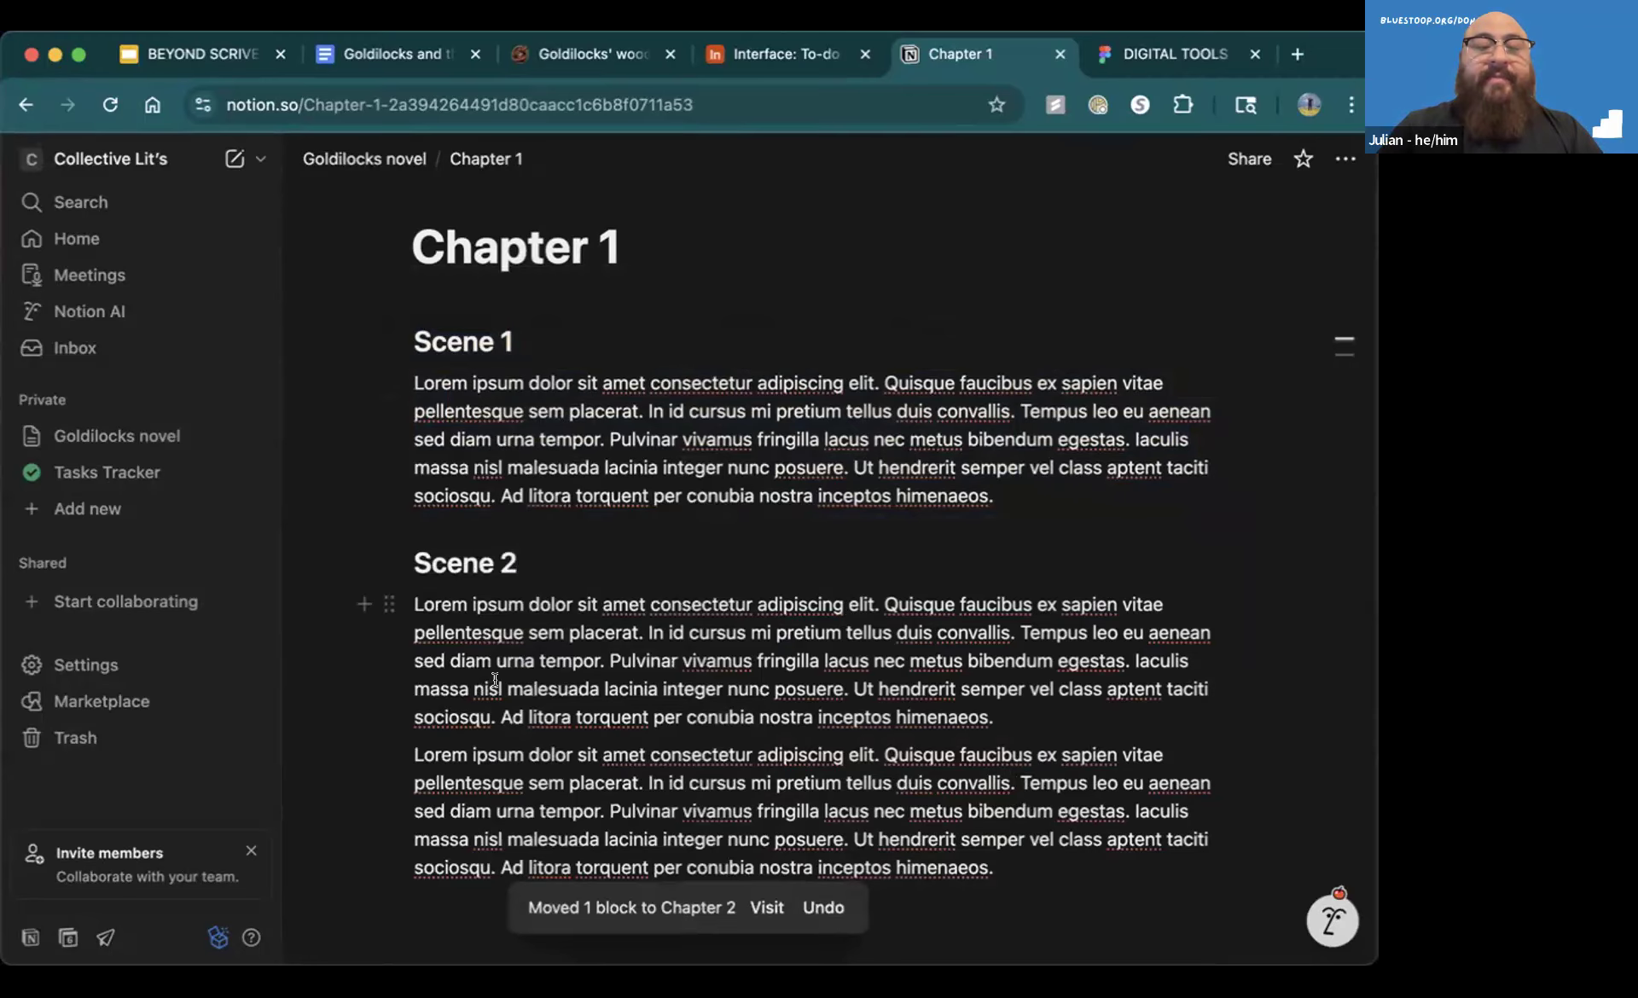
Open the Chapter 2 page through the Goldilocks novel page and check its end for the moved paragraph
left_click(375, 161)
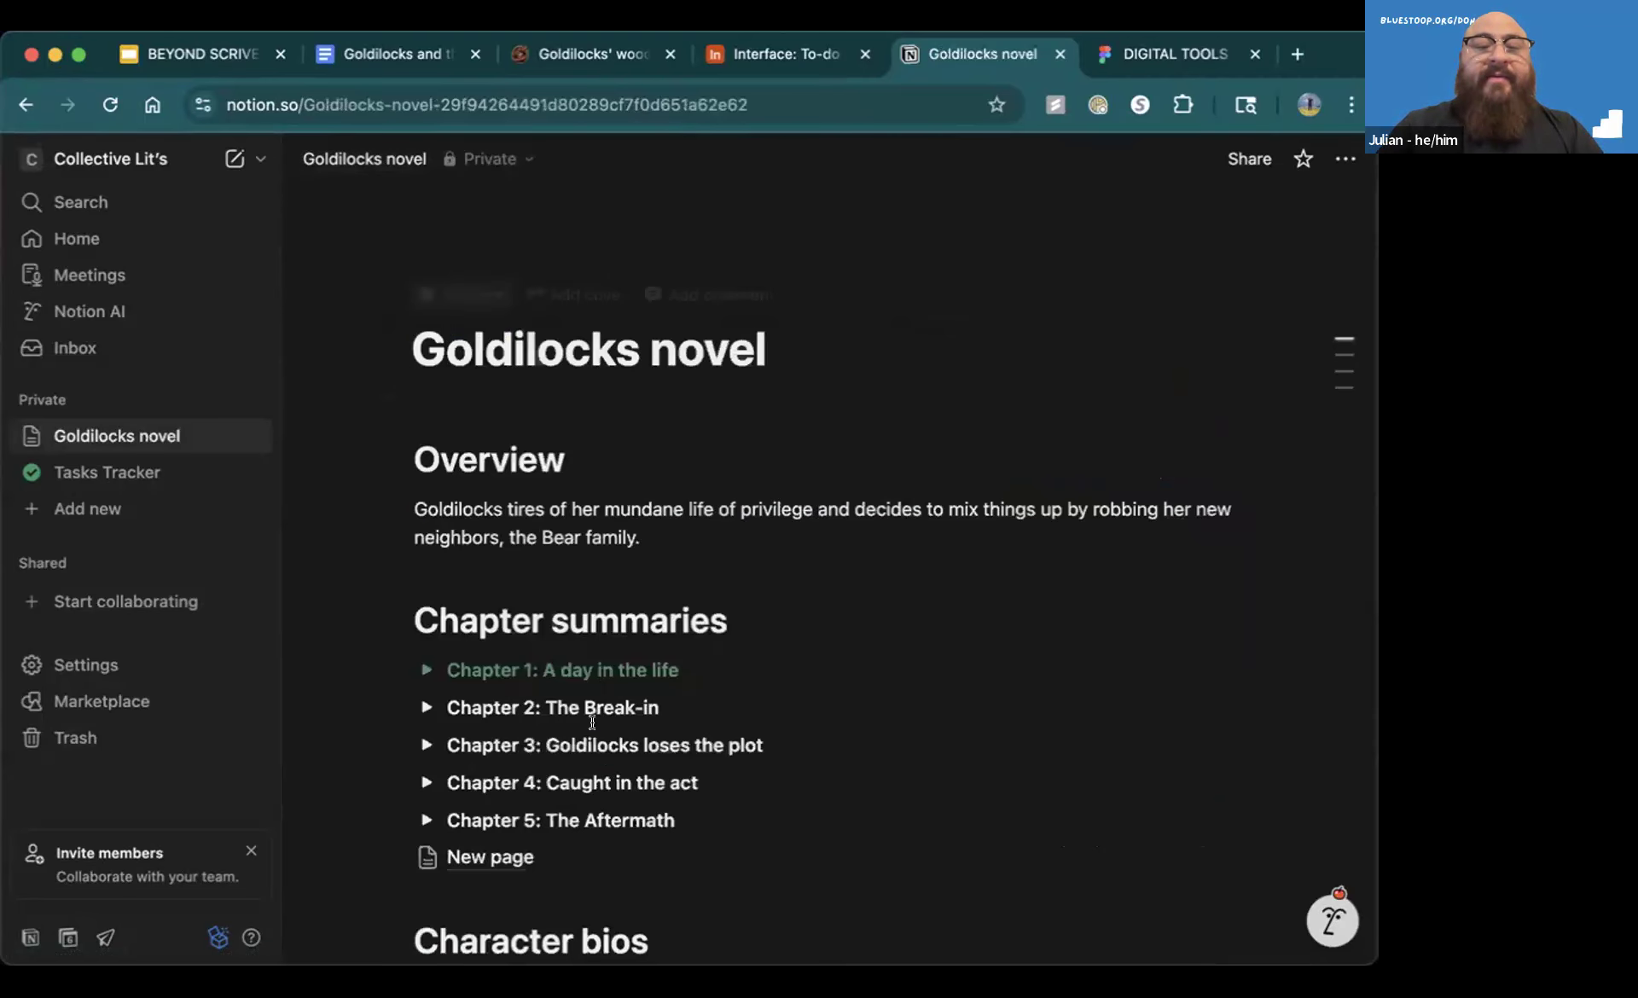
scroll(563, 835, "down", 6)
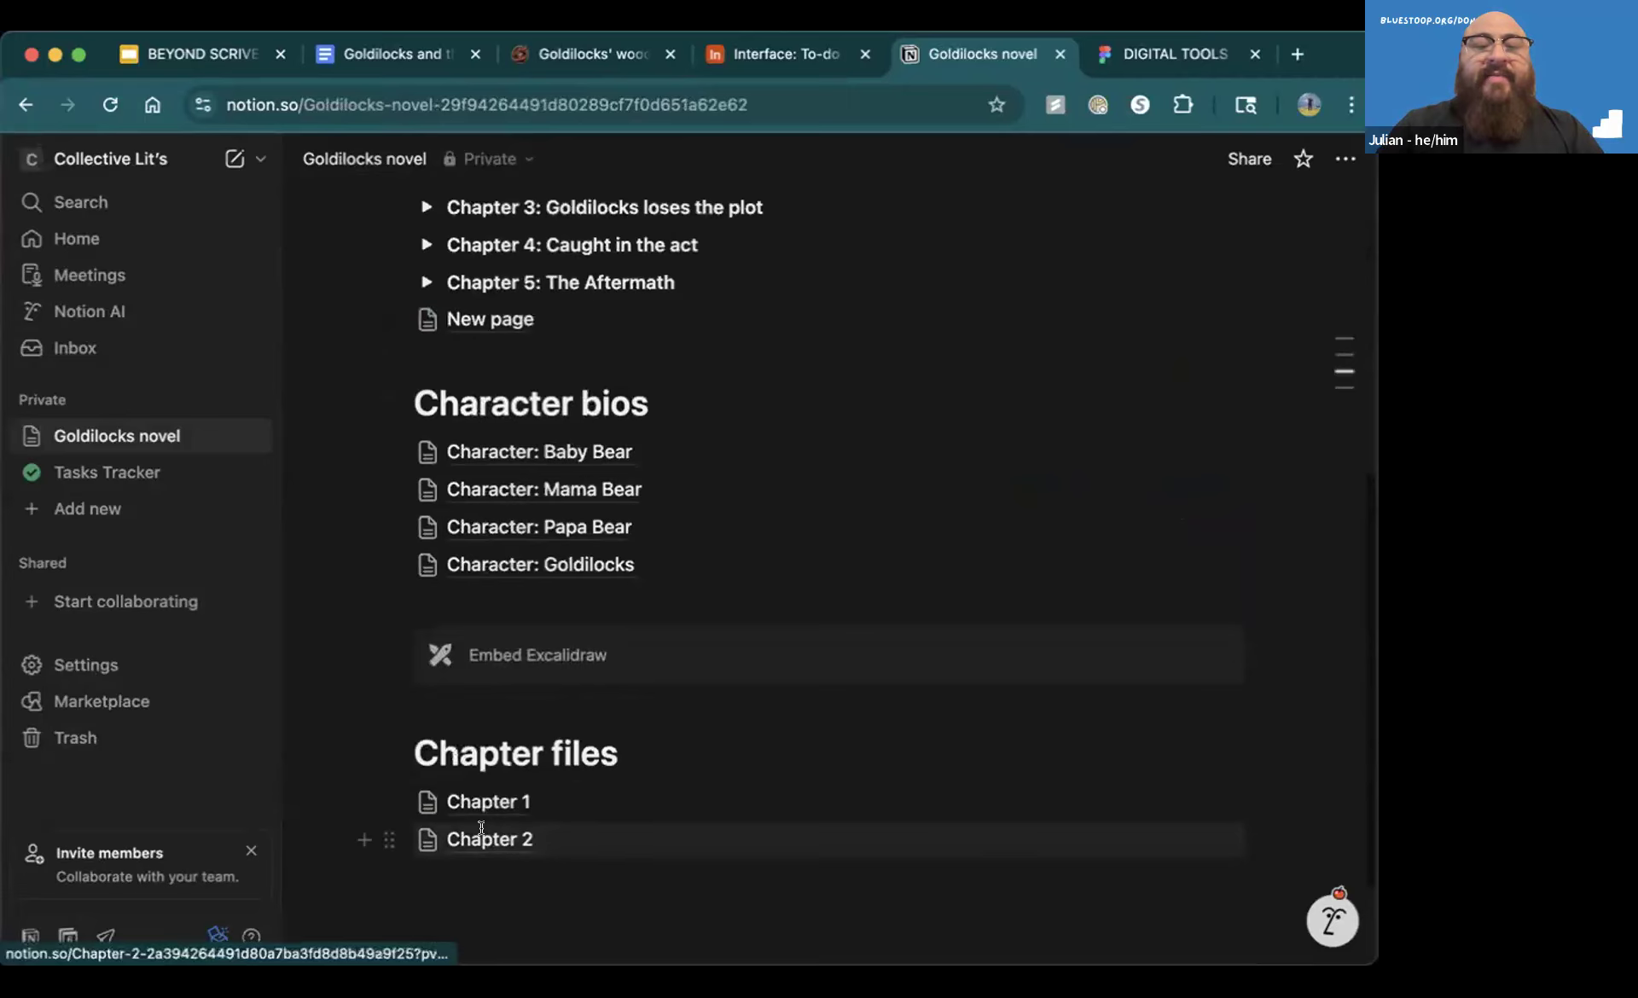
left_click(481, 839)
scroll(519, 610, "down", 5)
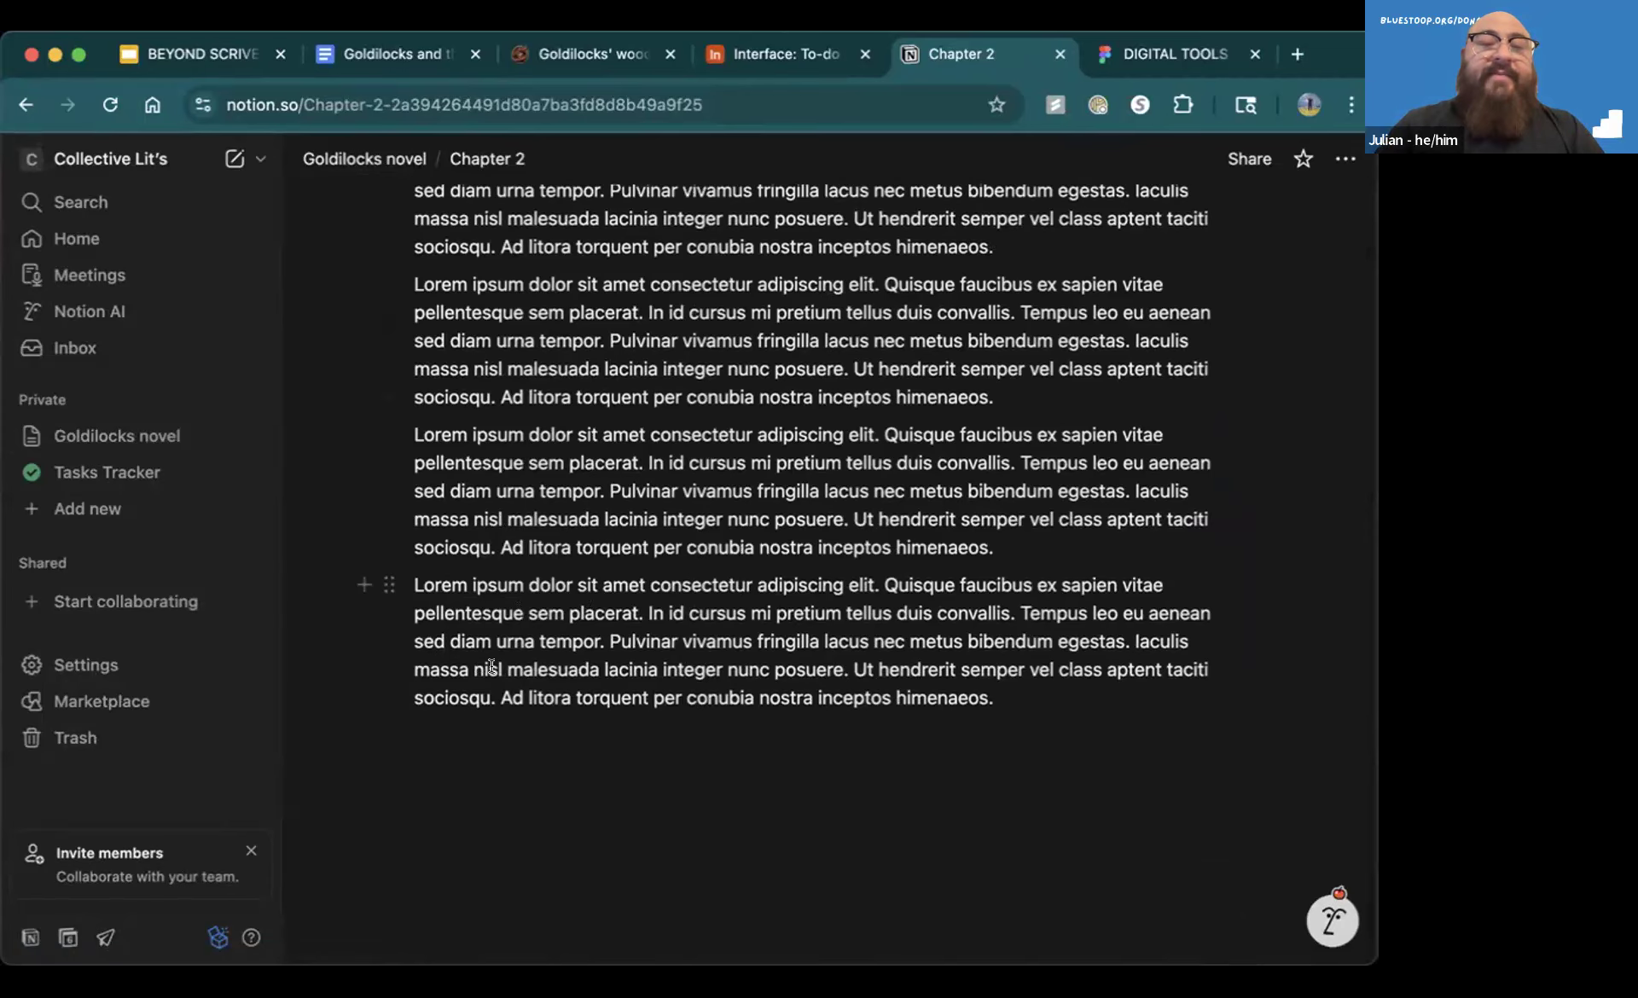
scroll(738, 626, "down", 2)
scroll(737, 625, "up", 10)
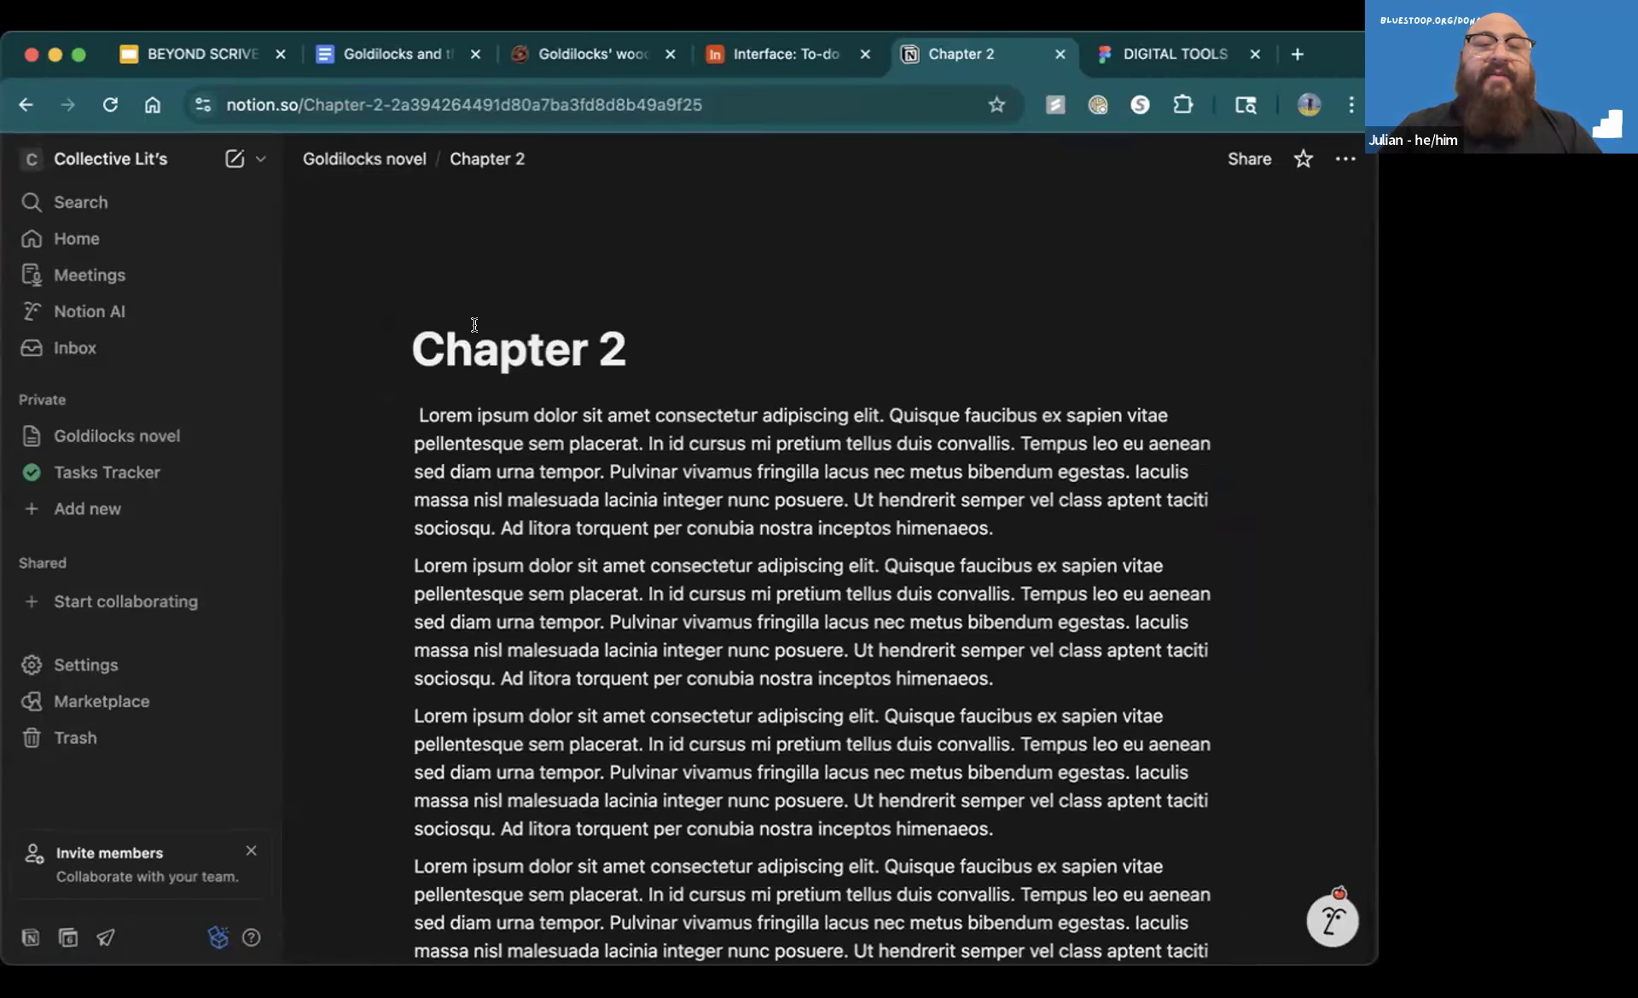
Return to the Goldilocks novel page and look over its chapter summaries and character bios
left_click(362, 159)
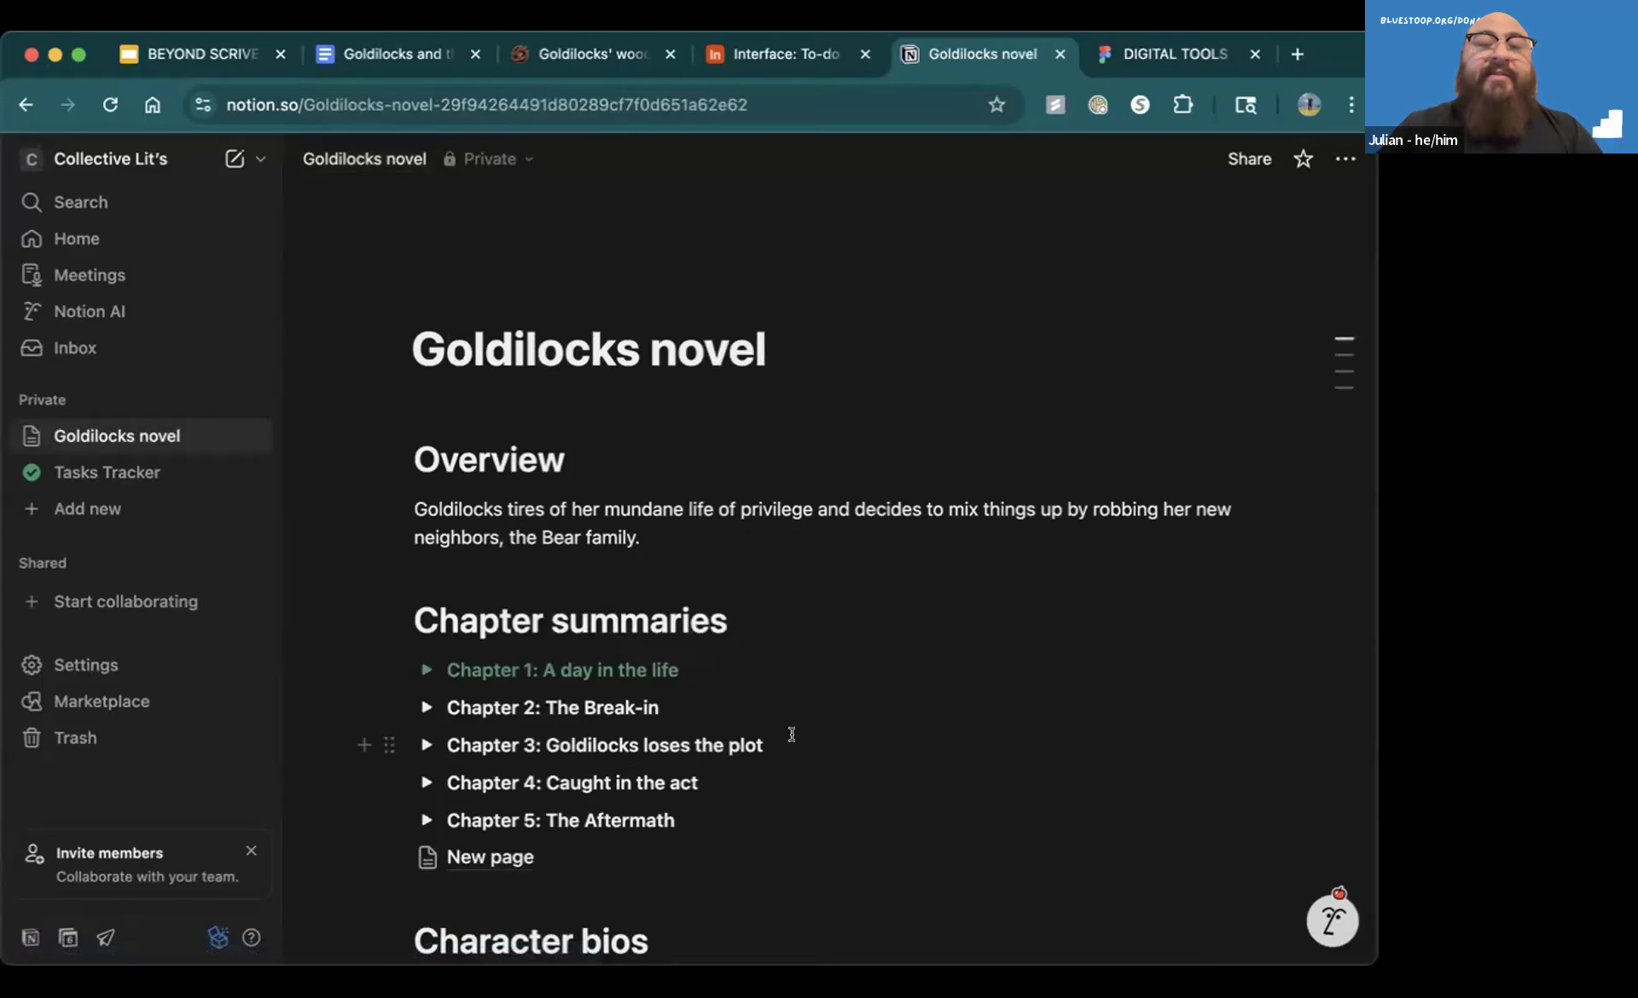
scroll(792, 734, "down", 3)
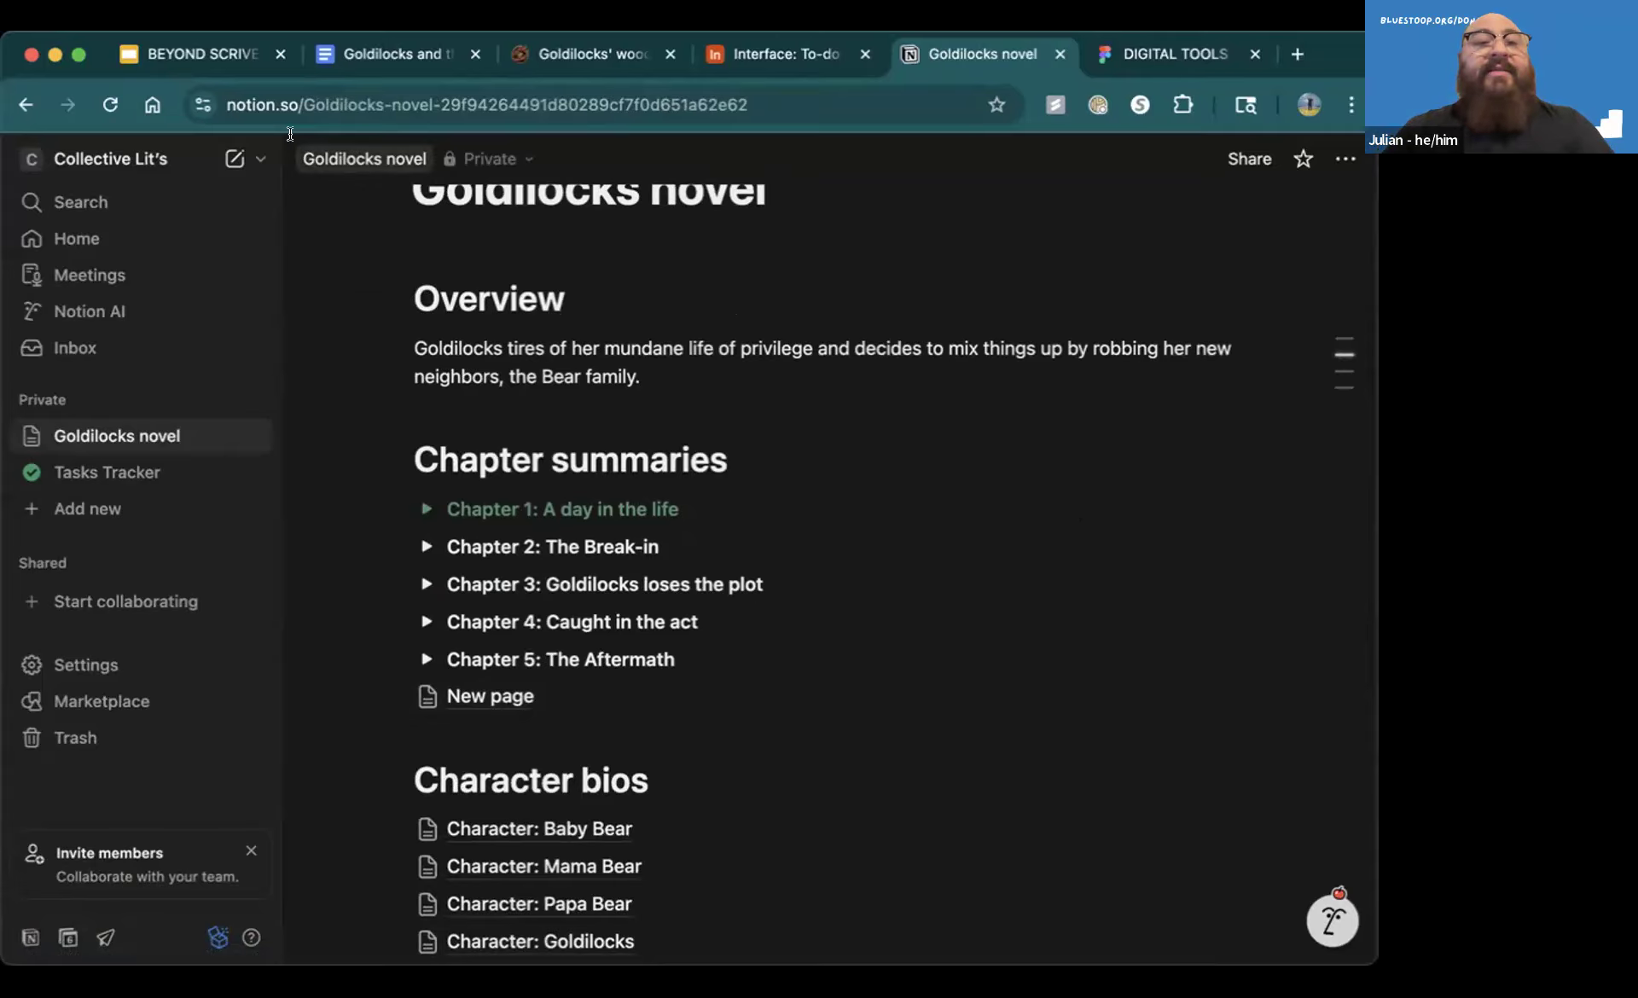
left_click(7, 121)
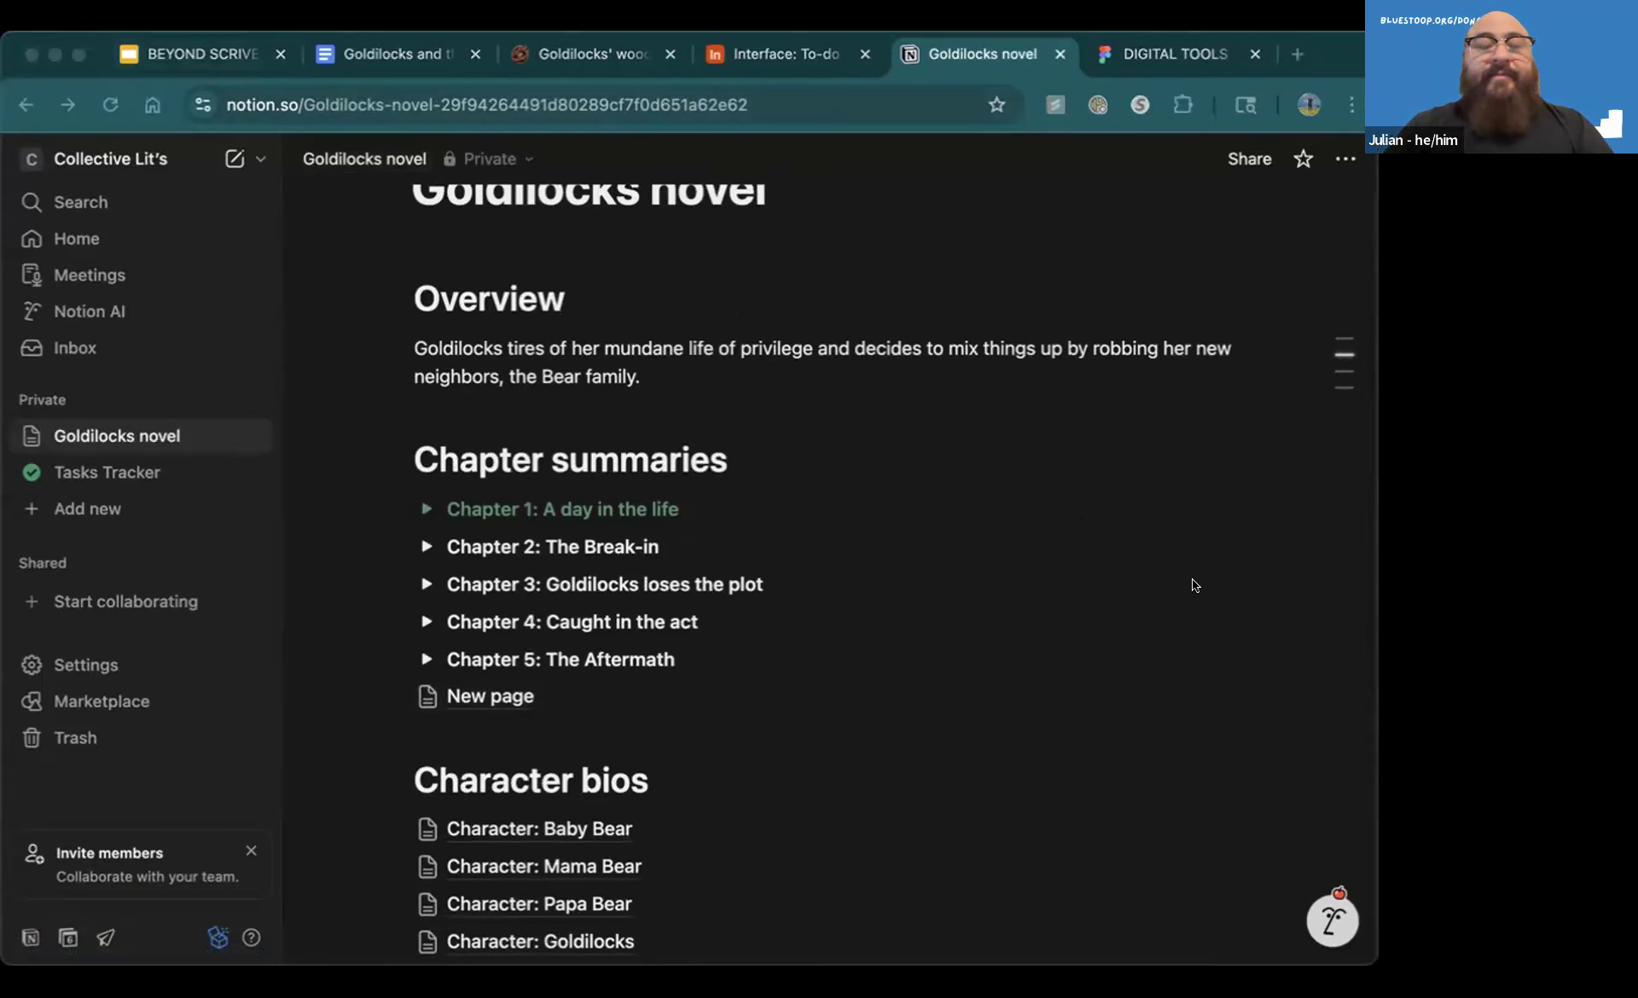
left_click(1143, 550)
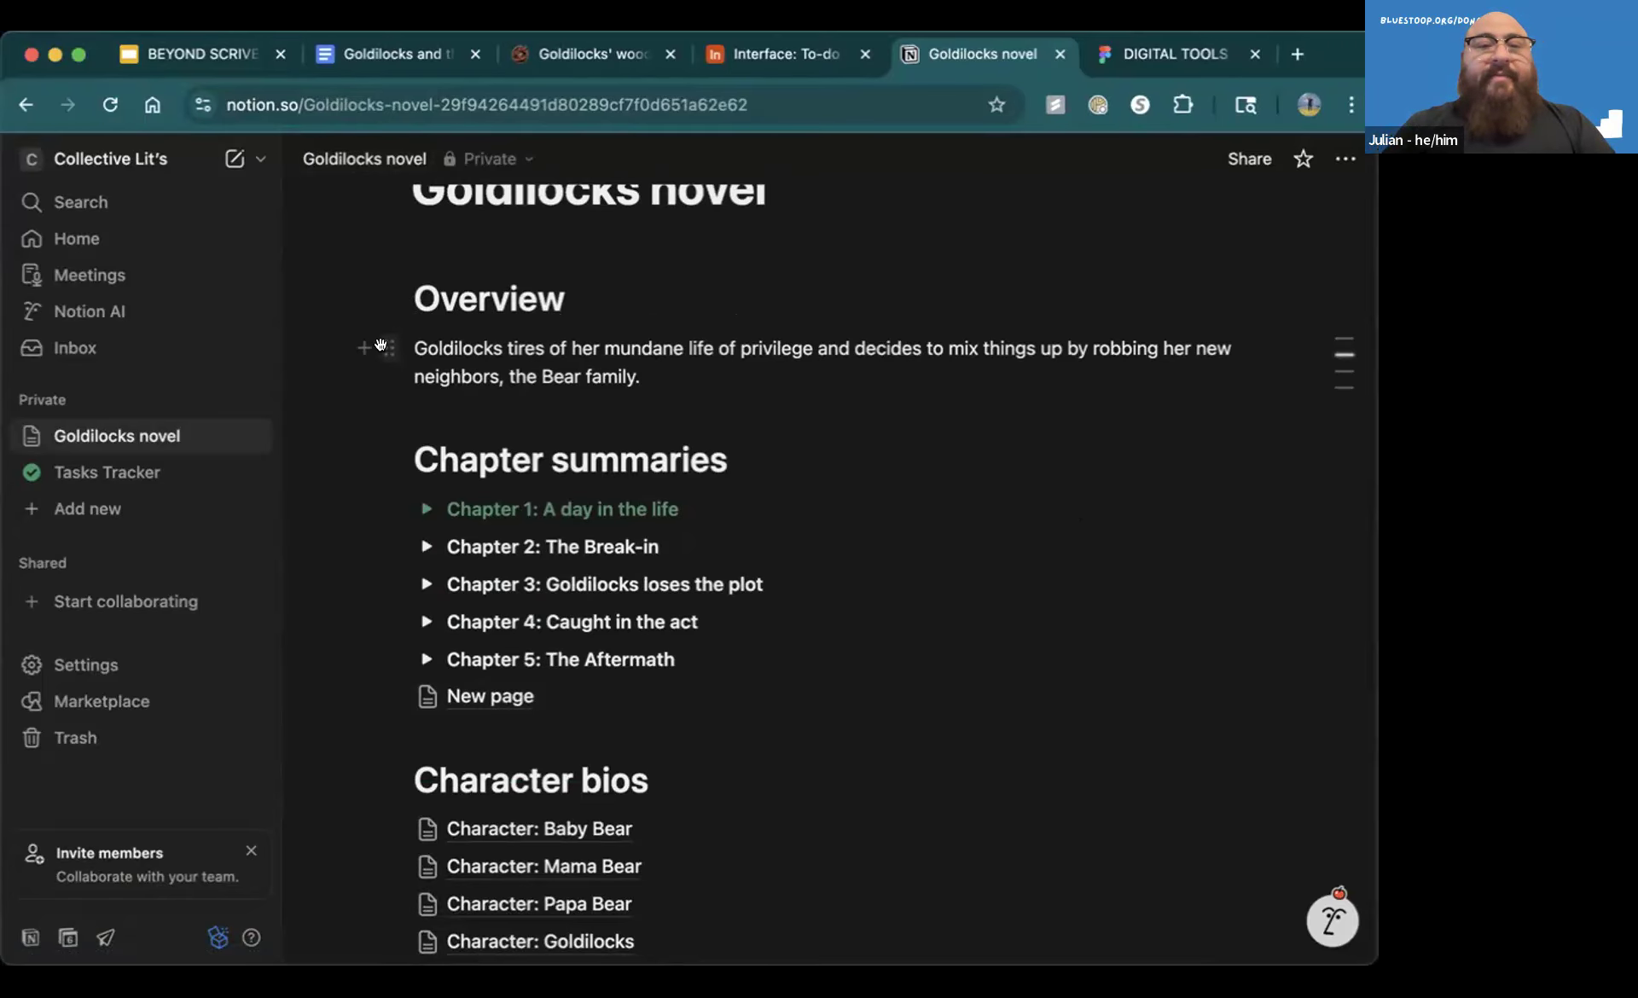
Switch to the BEYOND SCRIVENER presentation and run the slideshow from the Notion slide on to the FIGJAM (BY FIGMA) slide
left_click(248, 62)
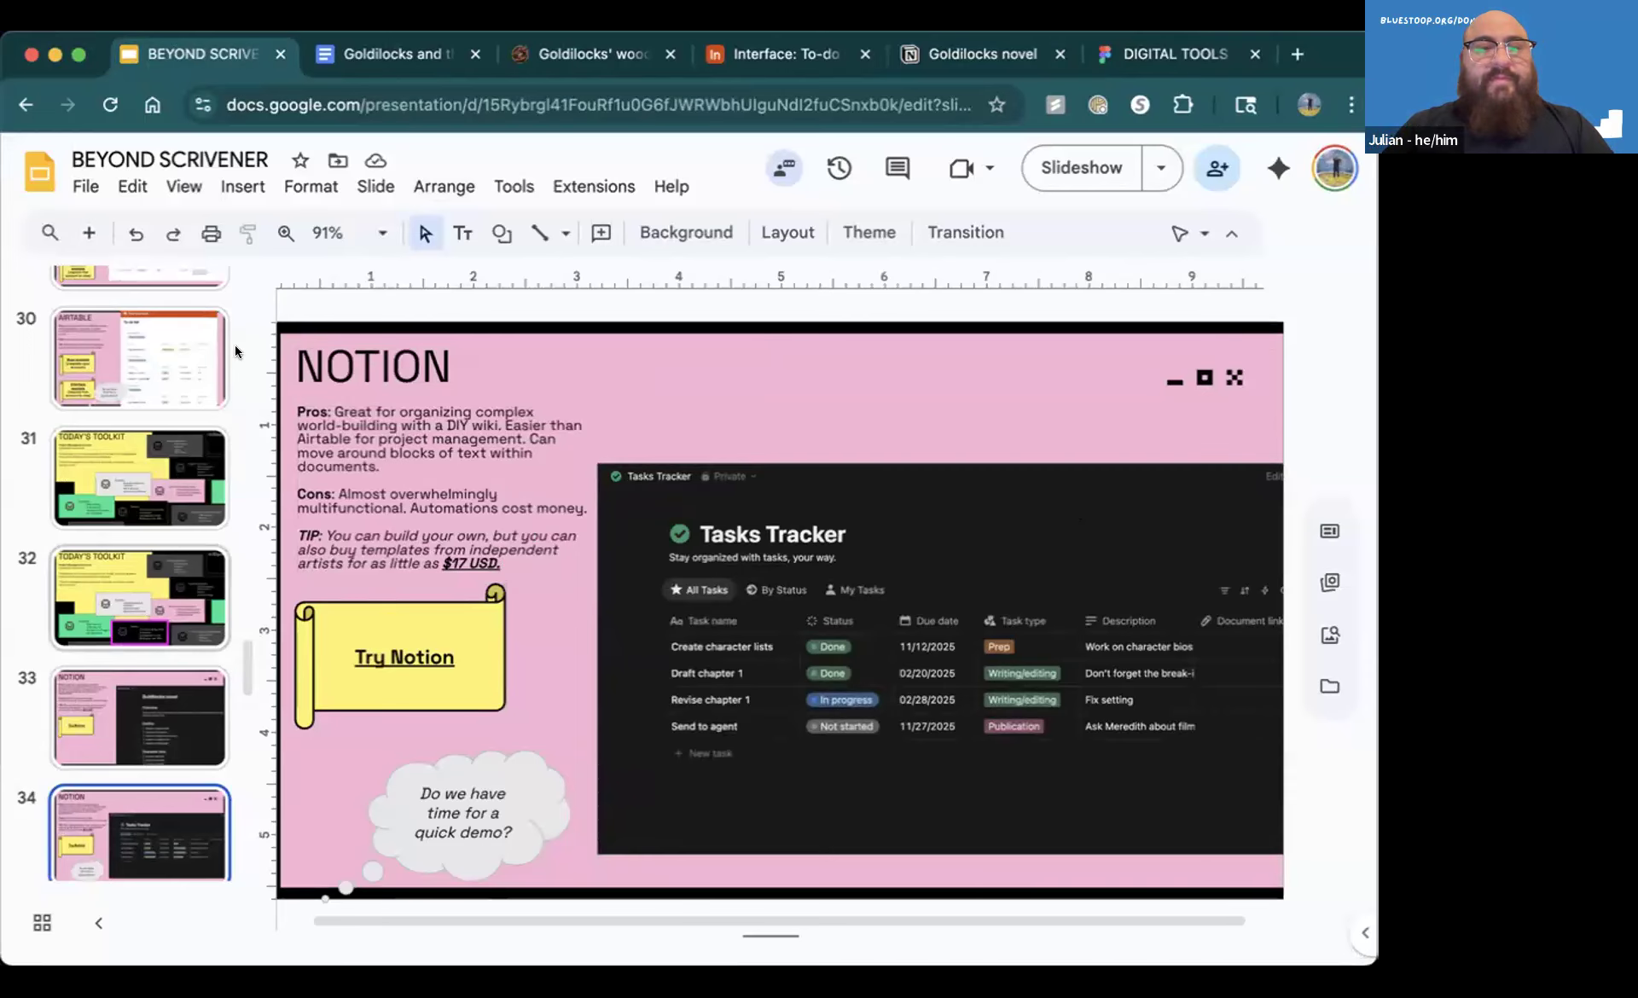
left_click(1067, 164)
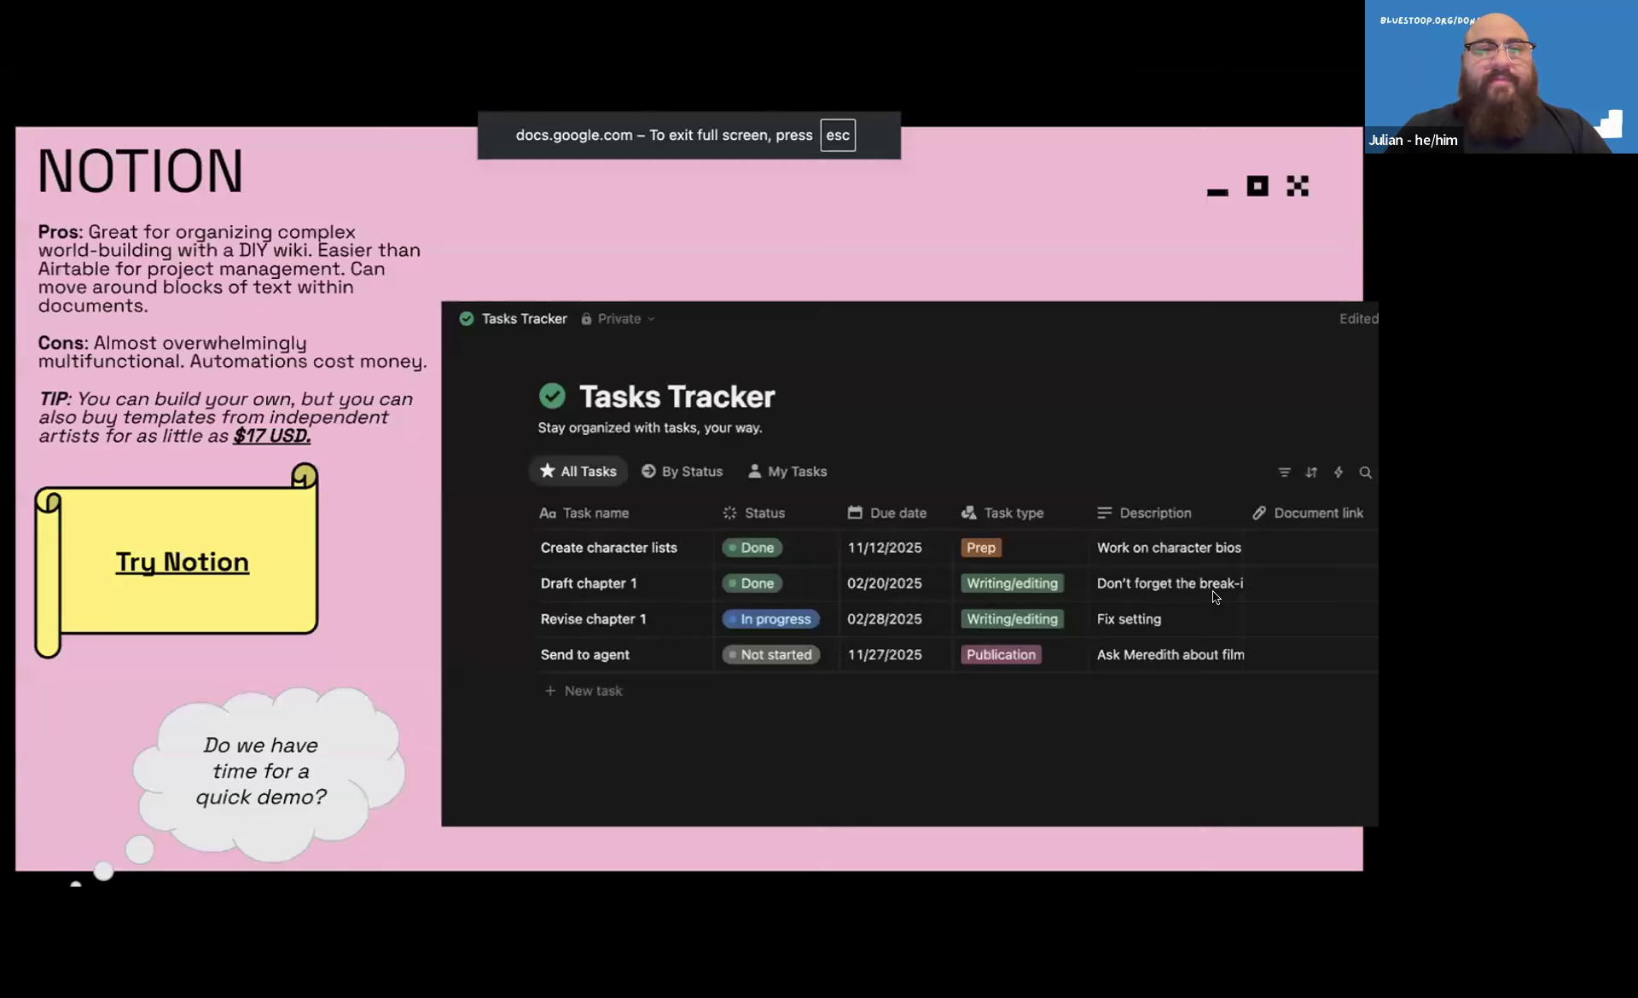
key("Left")
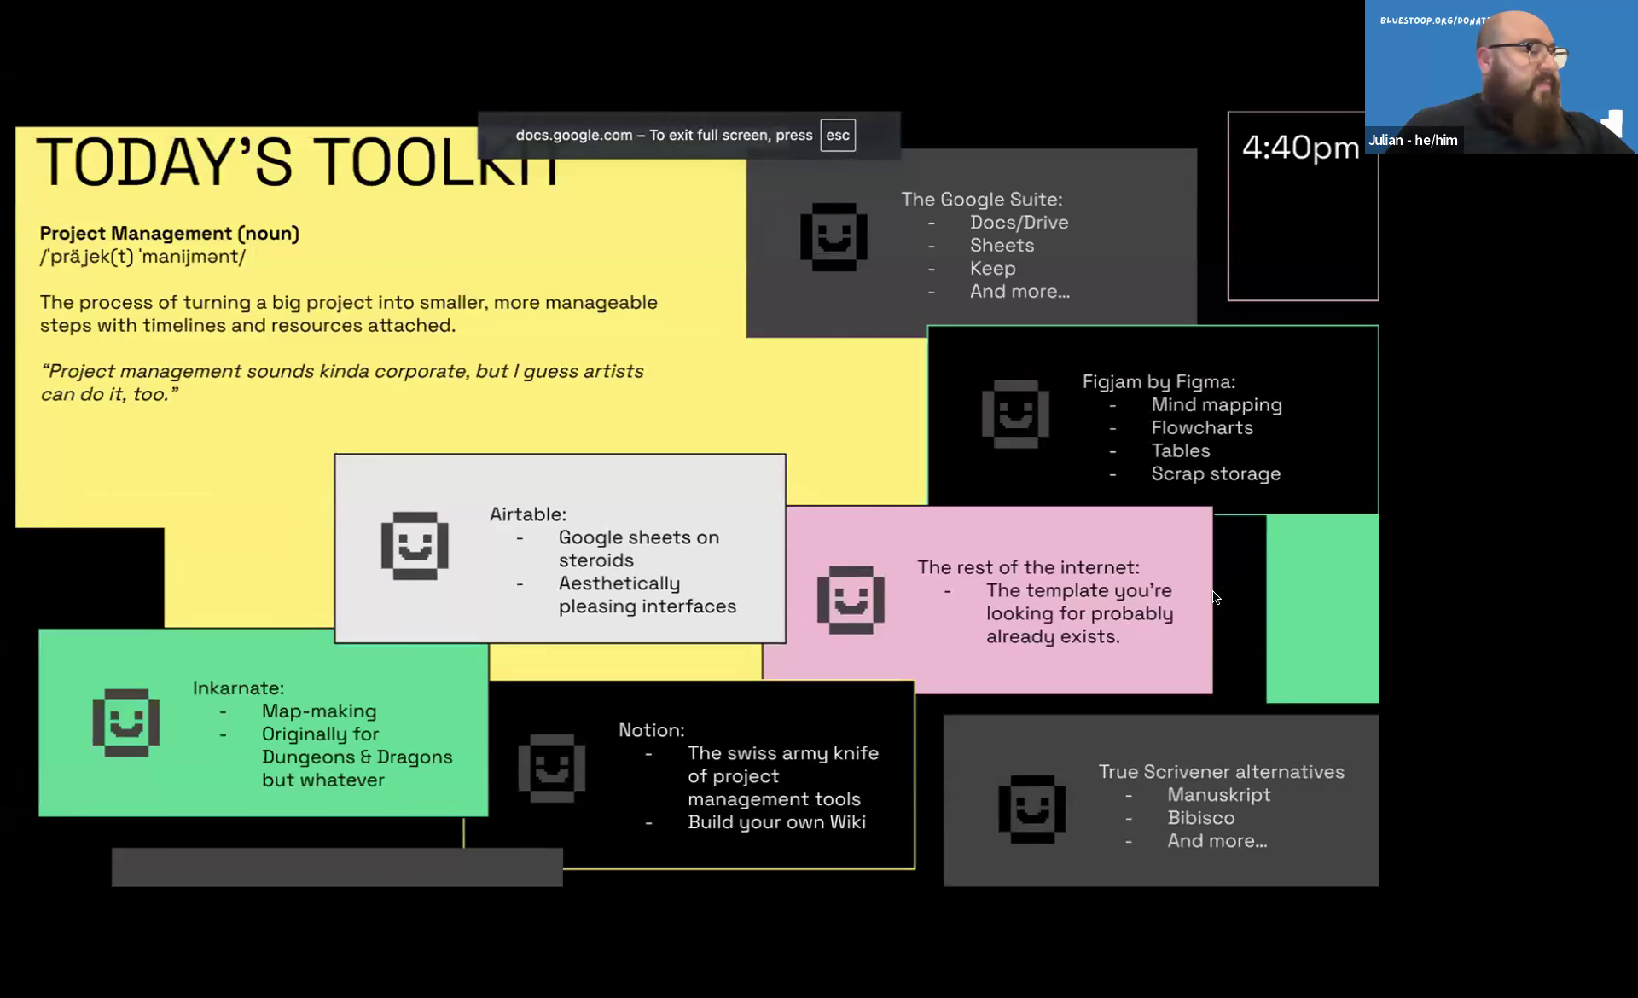
key("Right")
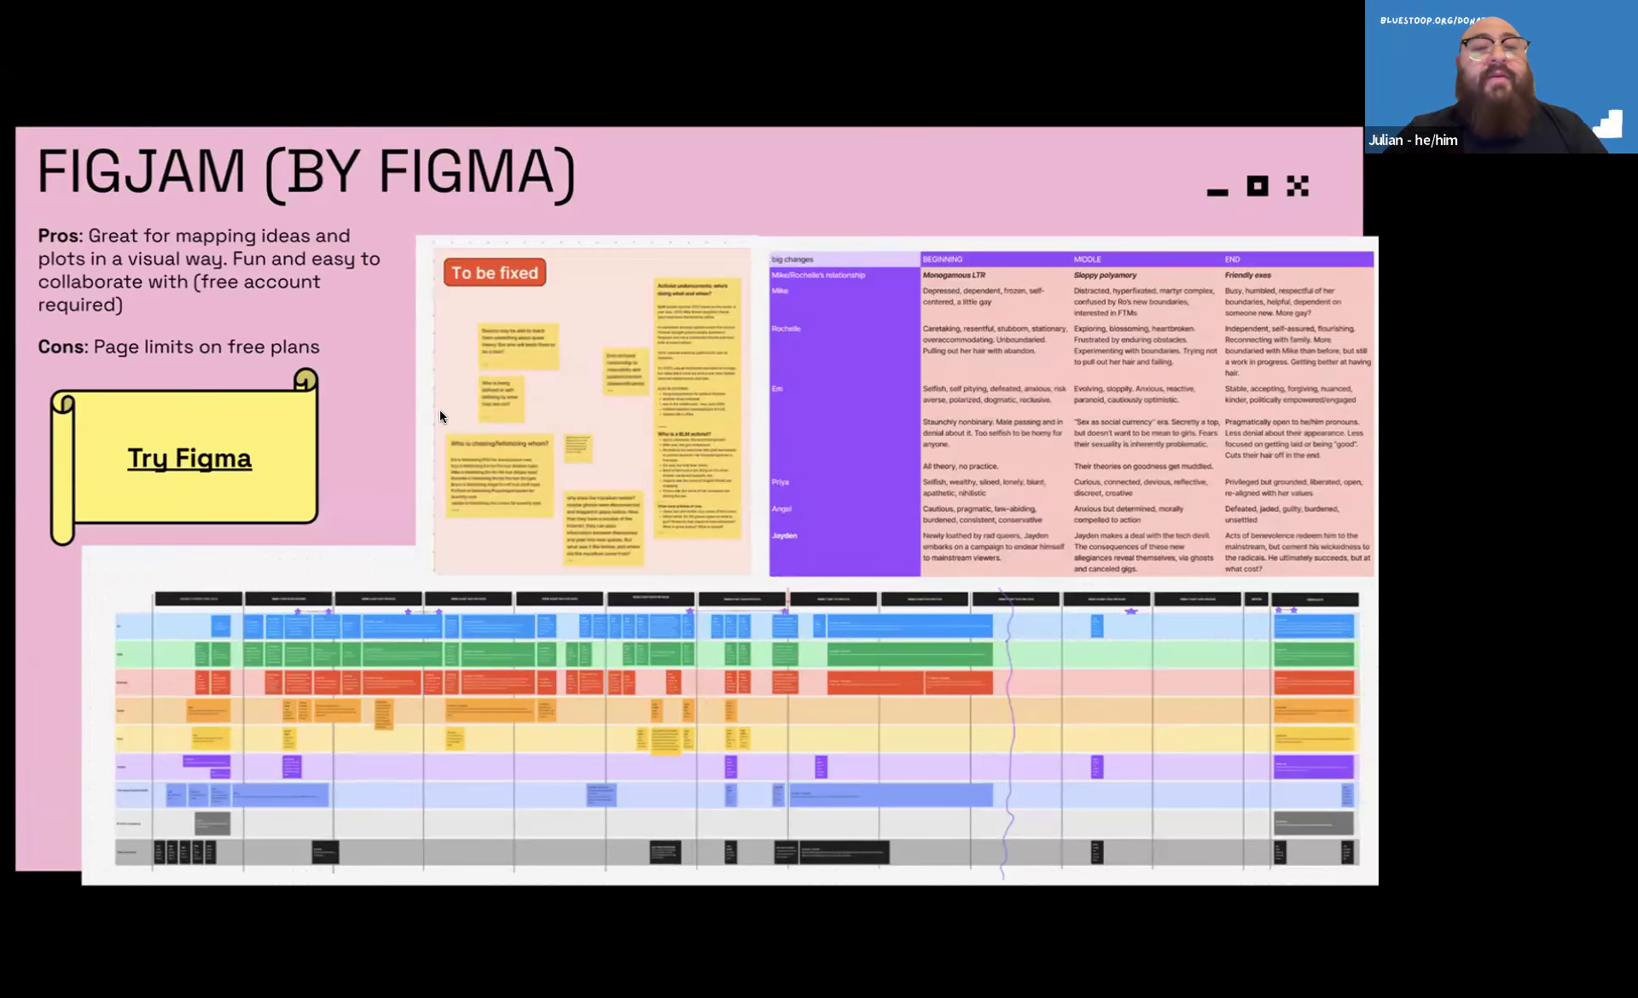
Exit the slideshow at the FIGJAM (BY FIGMA) slide and return to the slide editor
key("Escape")
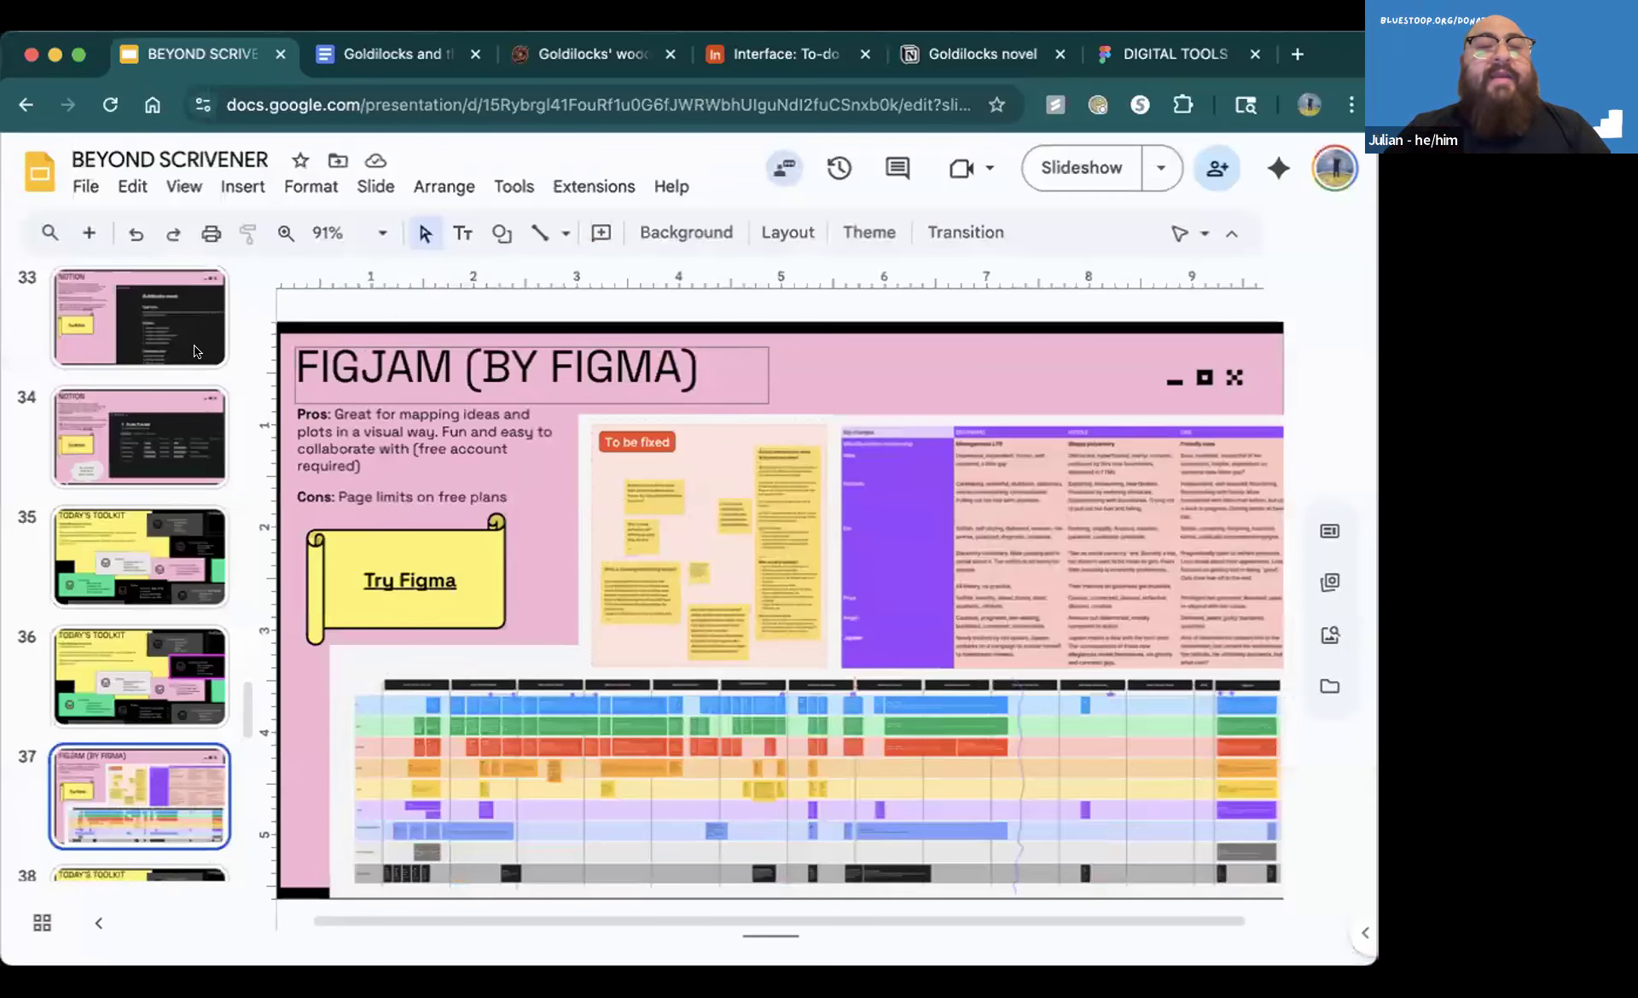
left_click(322, 143)
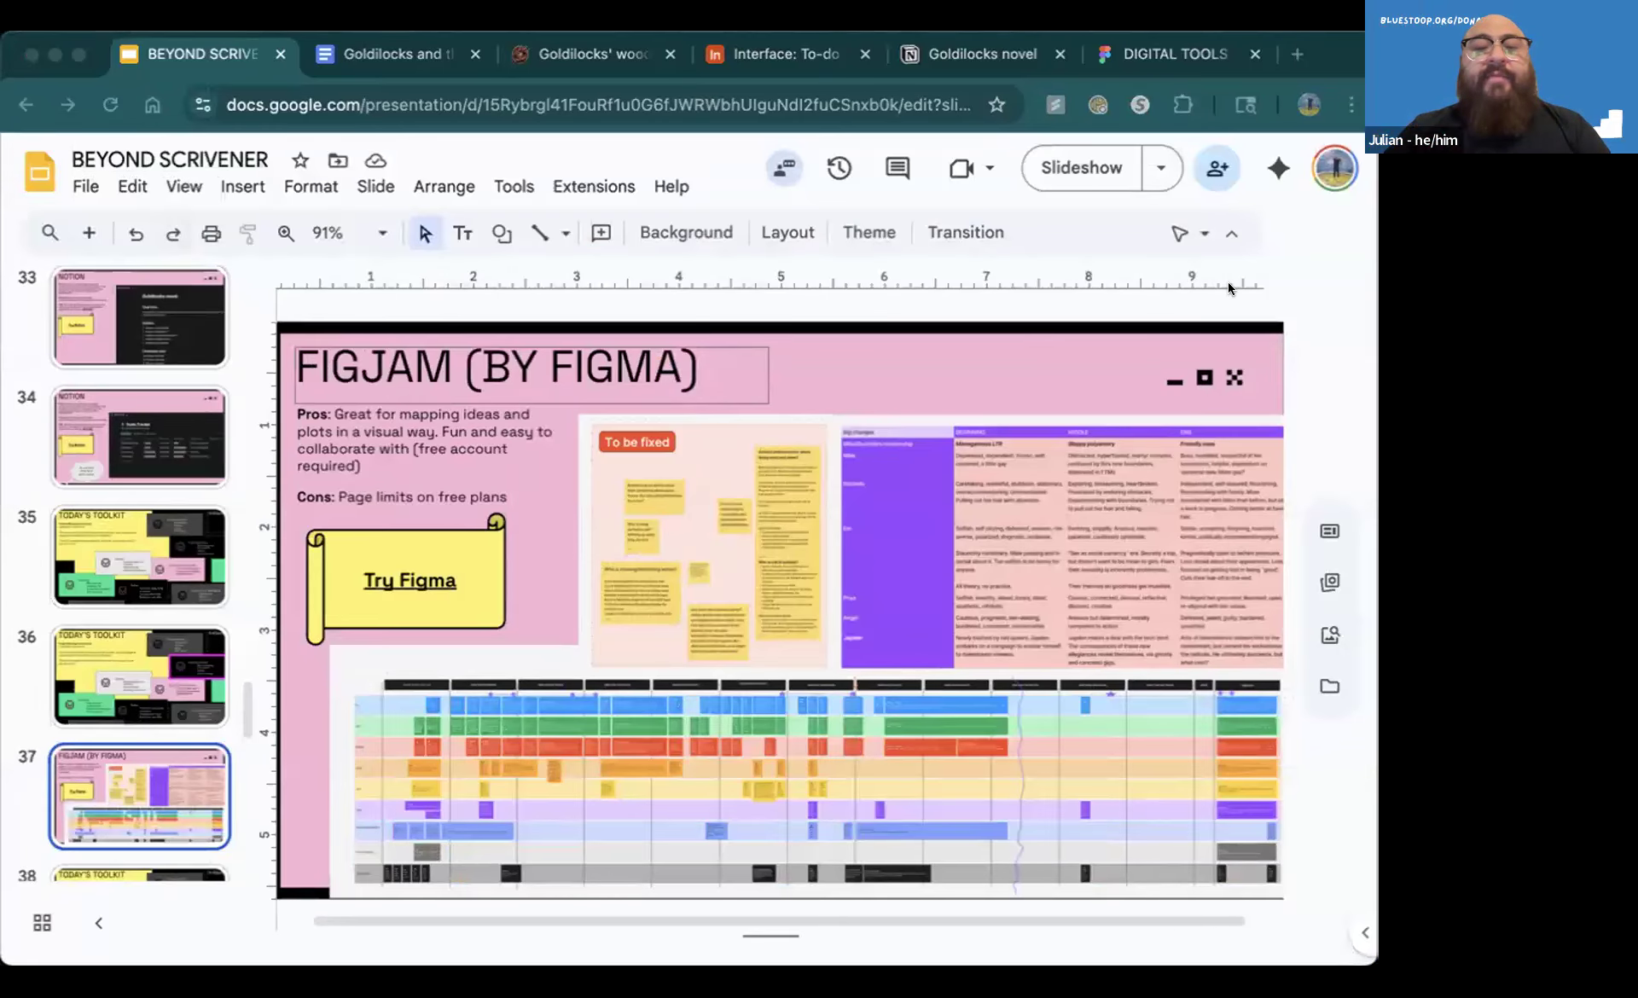
left_click(1318, 364)
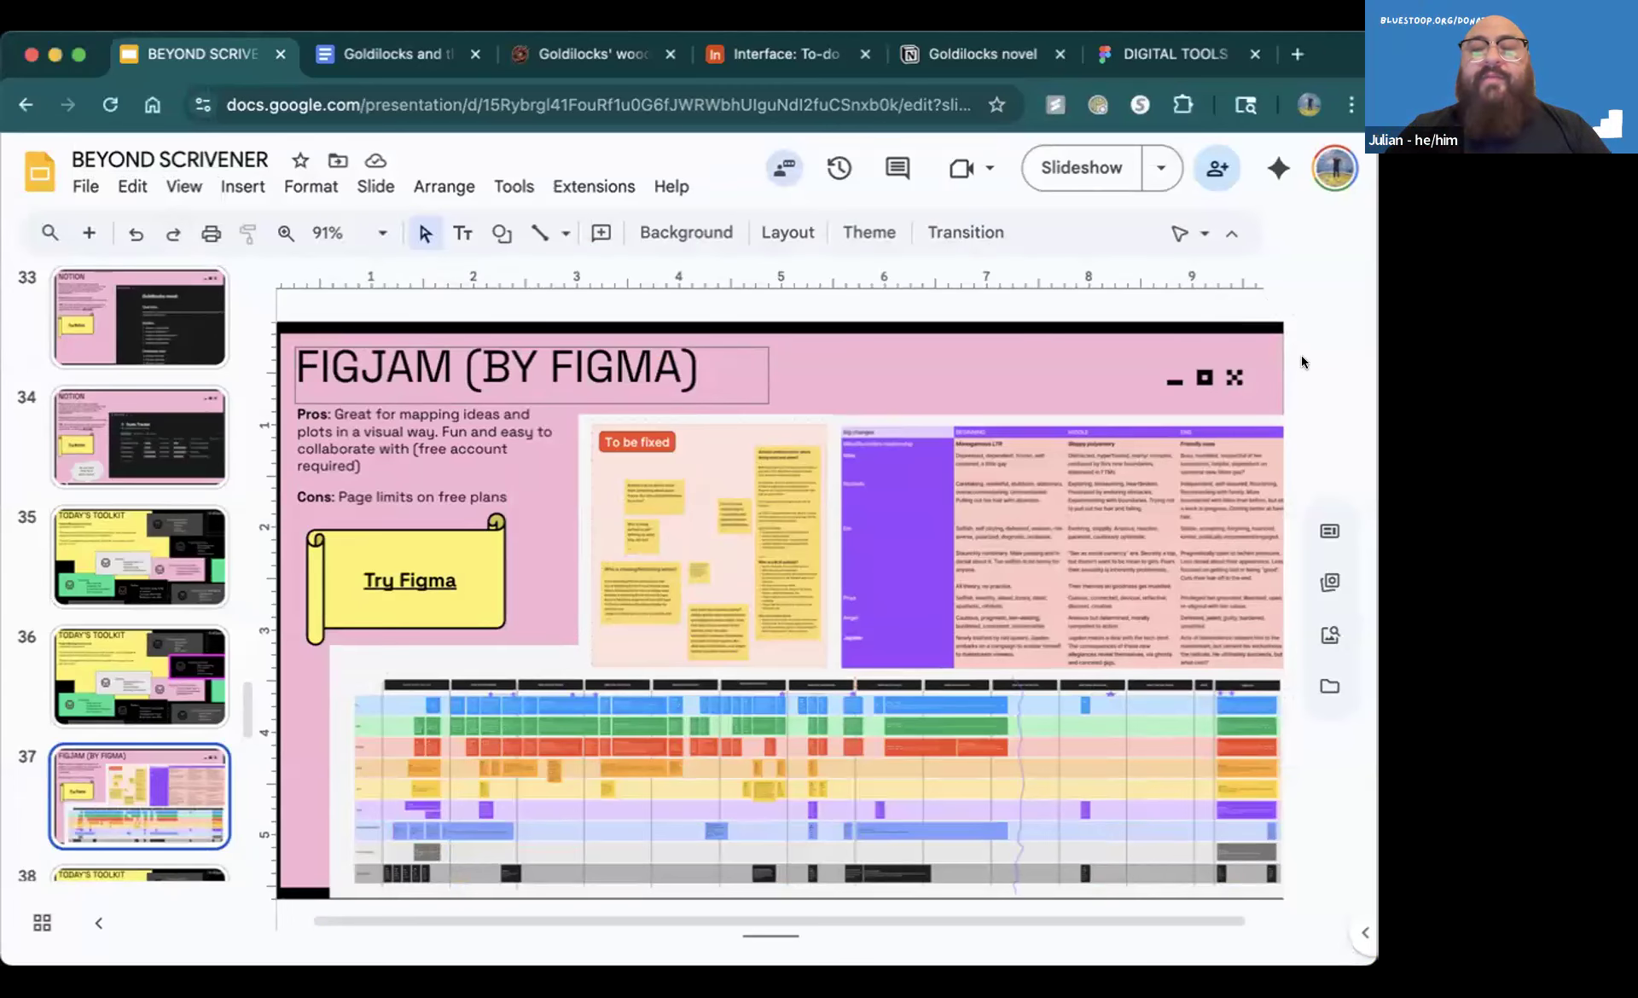